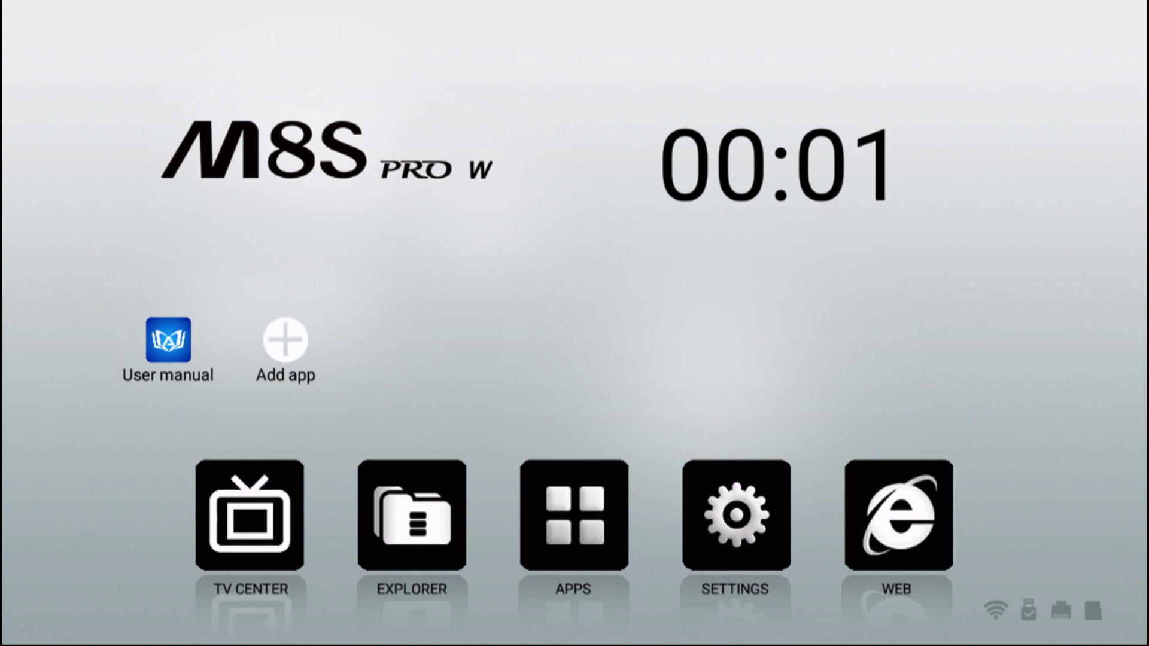
Step: Open the User manual, look through the topics of its Video description section, and return to the home screen
{"action": "left_click", "coordinate": [169, 352]}
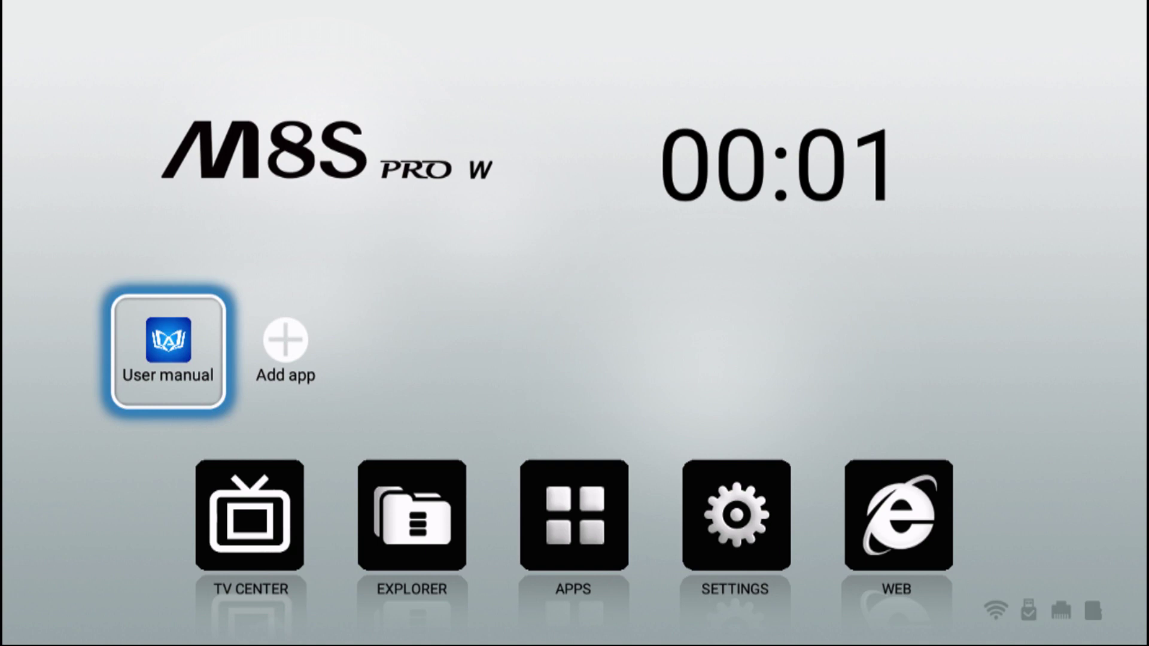
{"action": "key", "text": "Return"}
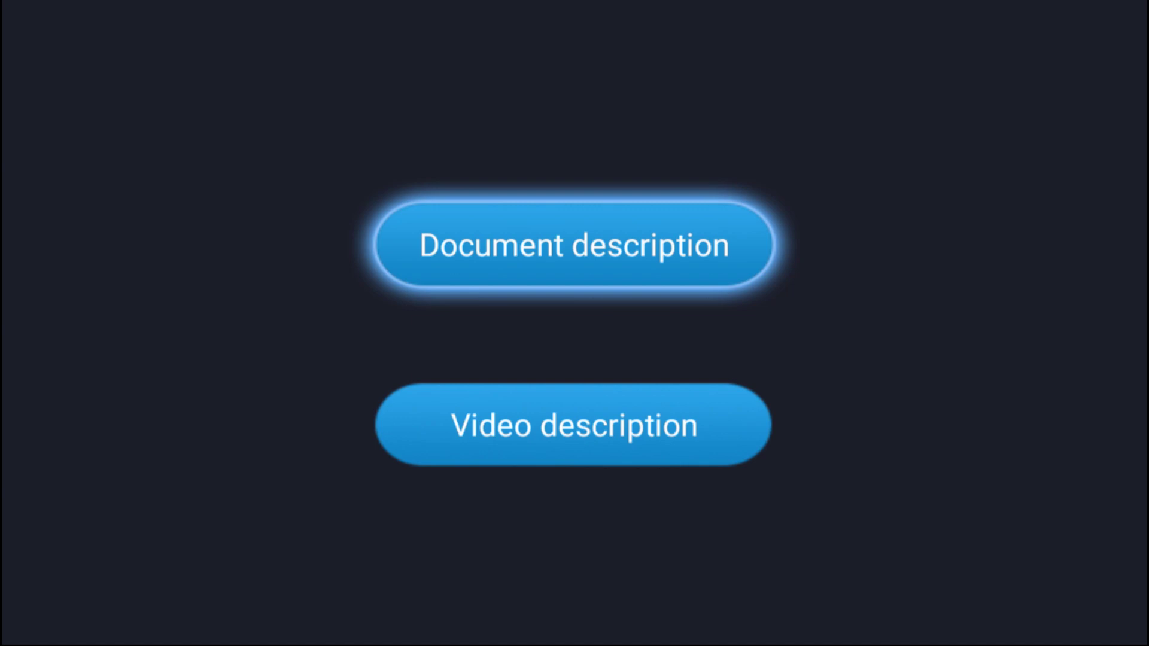
{"action": "key", "text": "Down"}
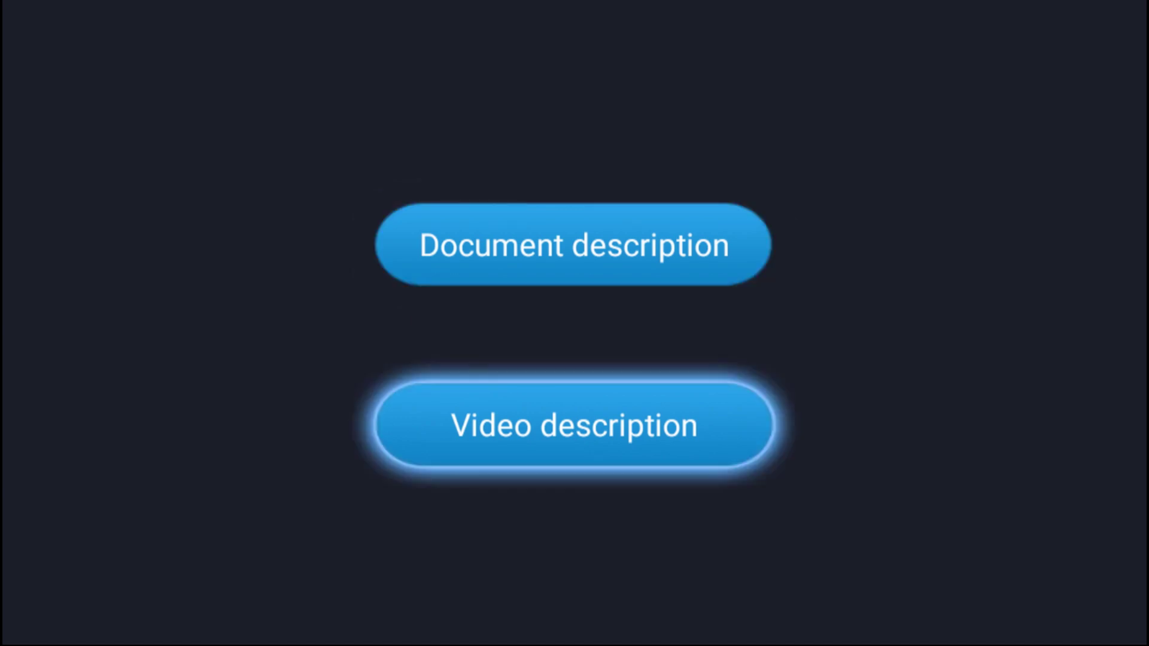
{"action": "key", "text": "Return"}
{"action": "key", "text": "Down"}
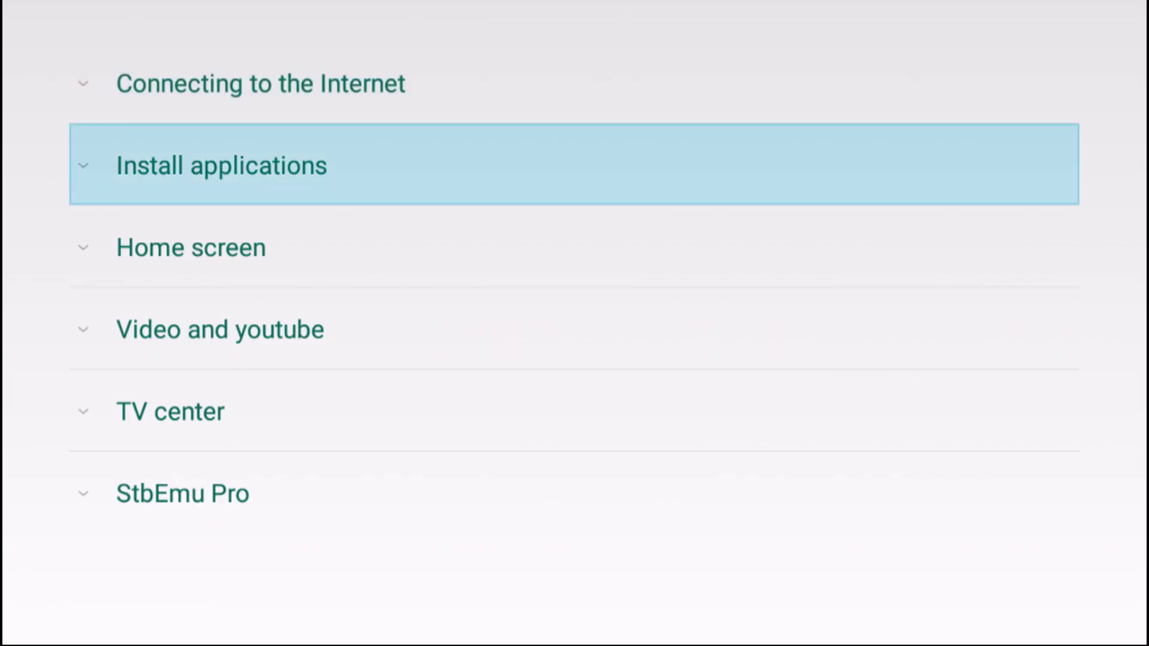
{"action": "key", "text": "Down"}
{"action": "key", "text": "Down"}
{"action": "key", "text": "Down"}
{"action": "key", "text": "Down"}
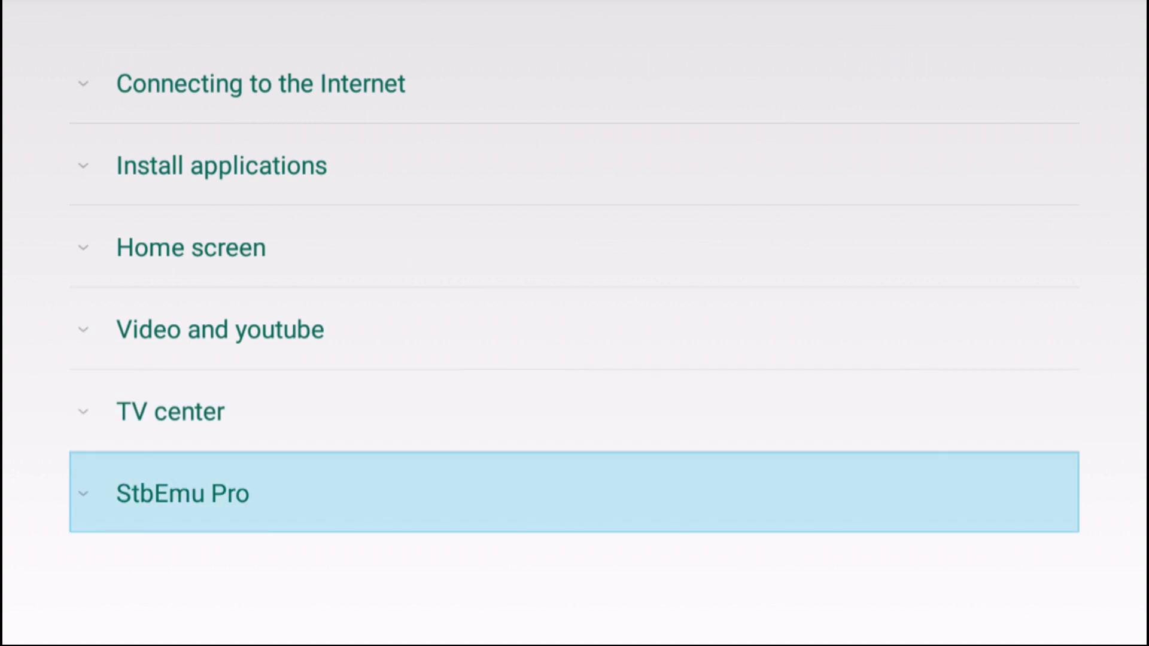
{"action": "key", "text": "Escape"}
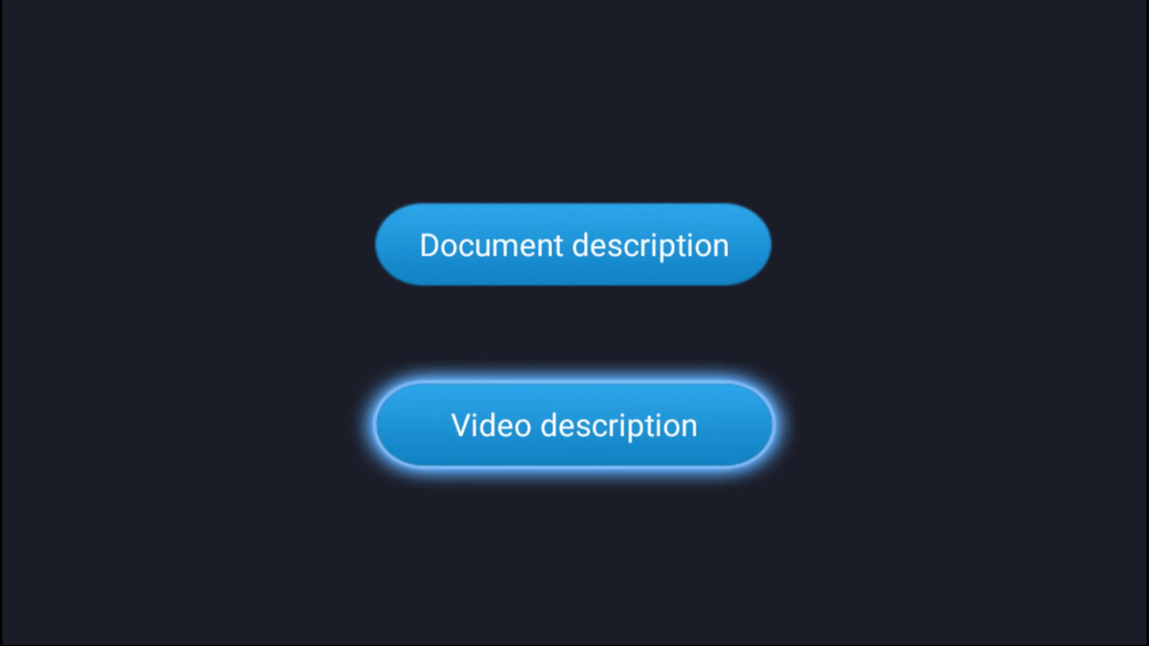
{"action": "key", "text": "Escape"}
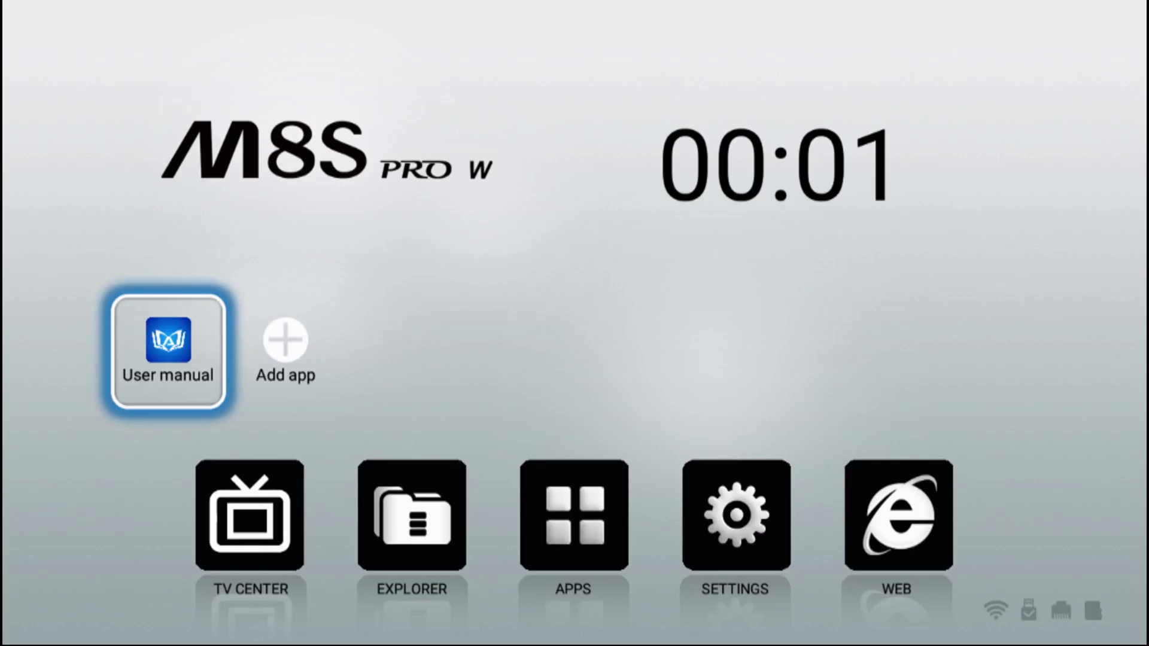
Step: Add a shortcut for the Settings app to the home screen
{"action": "key", "text": "Right"}
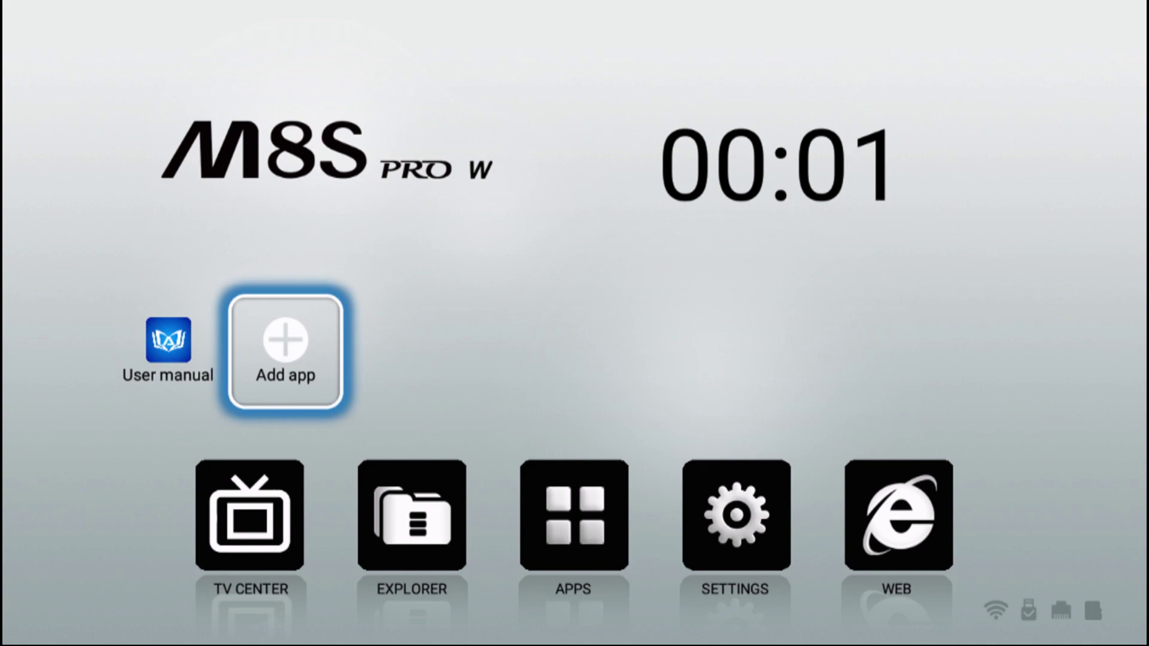
{"action": "key", "text": "Return"}
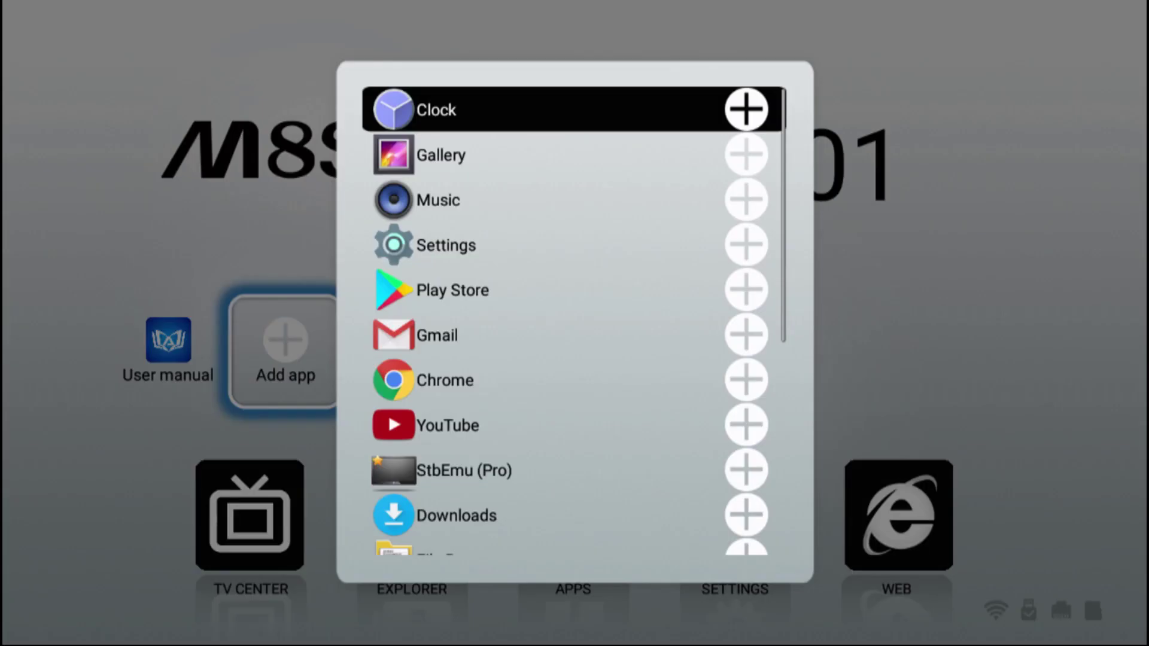
{"action": "key", "text": "Down"}
{"action": "key", "text": "Down"}
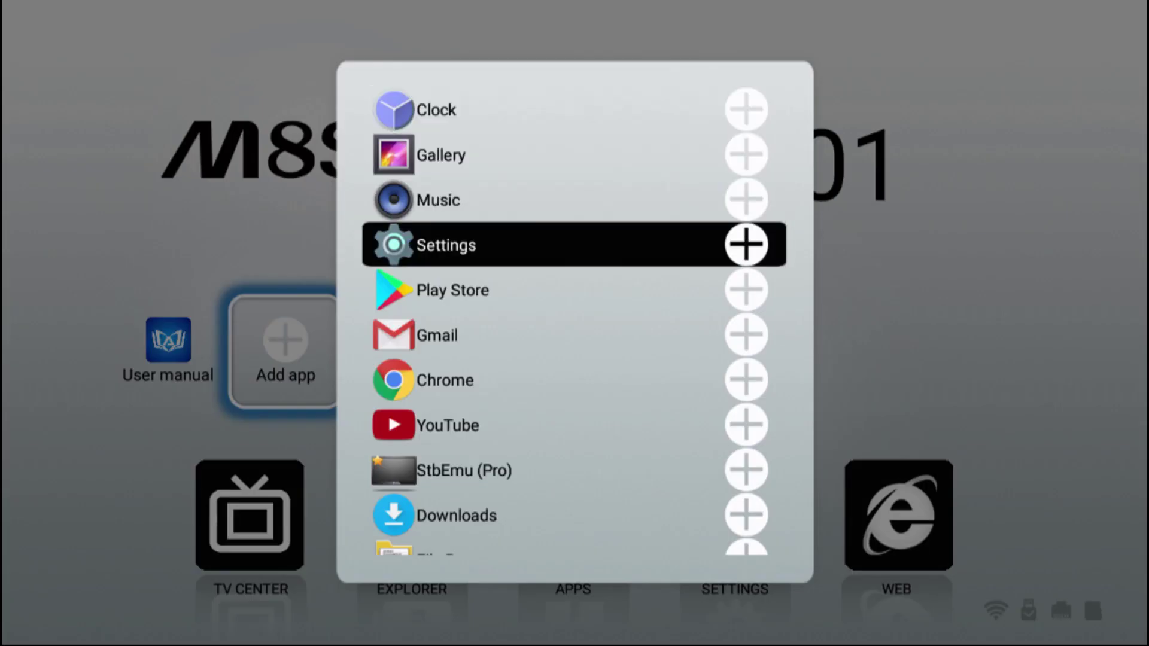
{"action": "key", "text": "Return"}
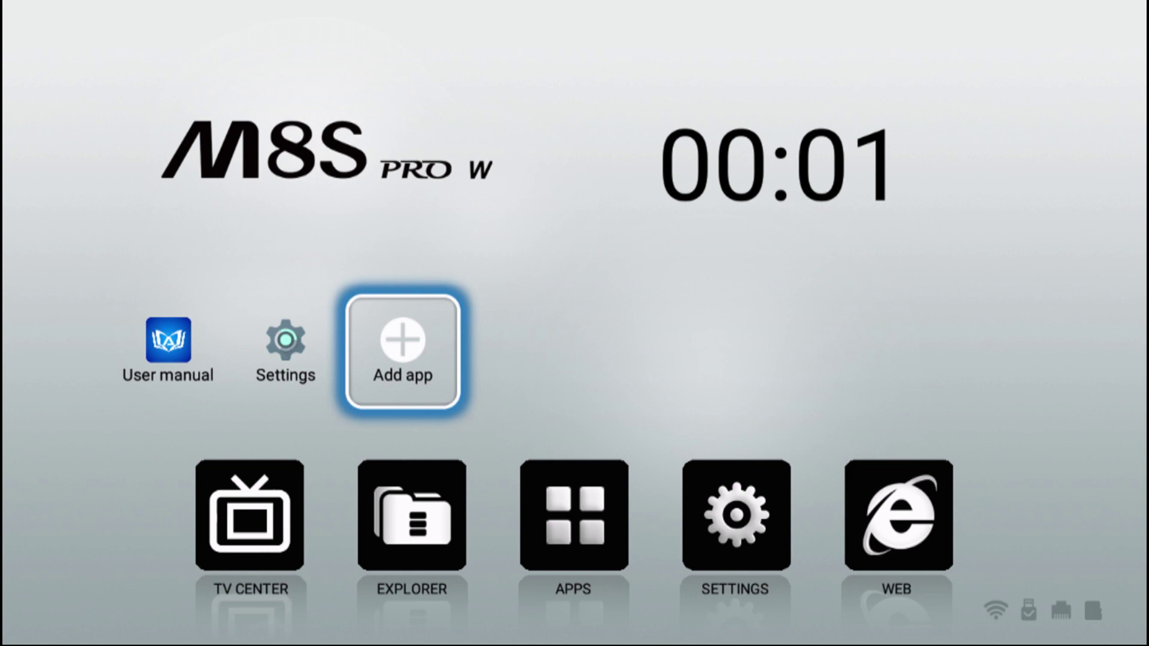
Step: Open TV CENTER from the home screen
{"action": "key", "text": "Down"}
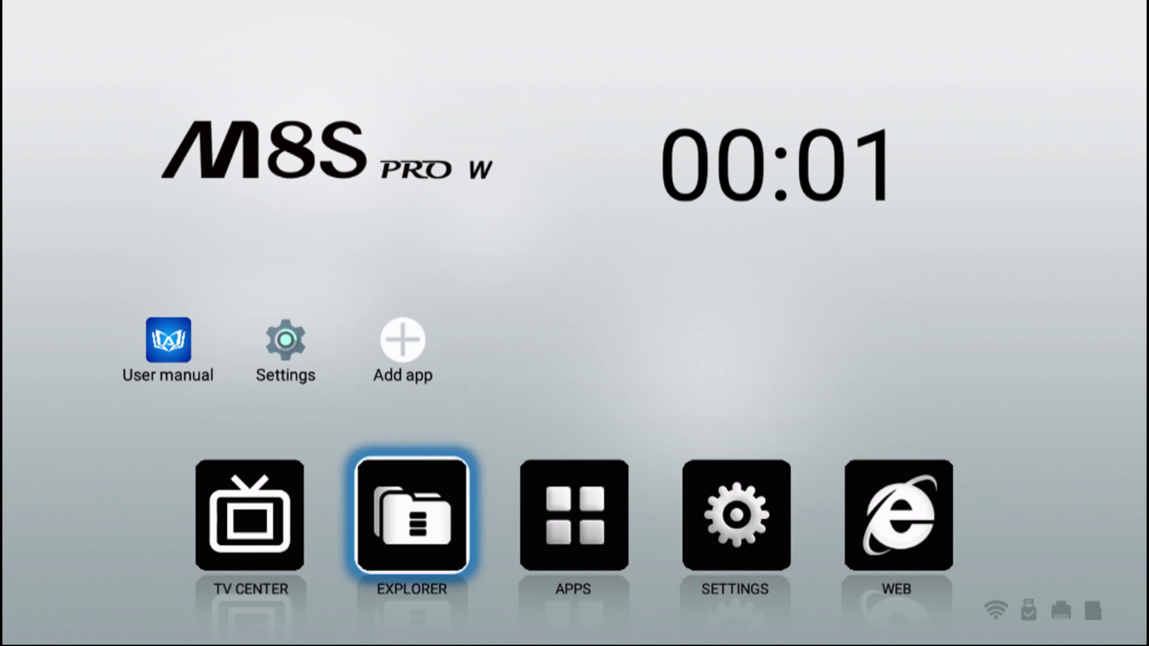
{"action": "key", "text": "Left"}
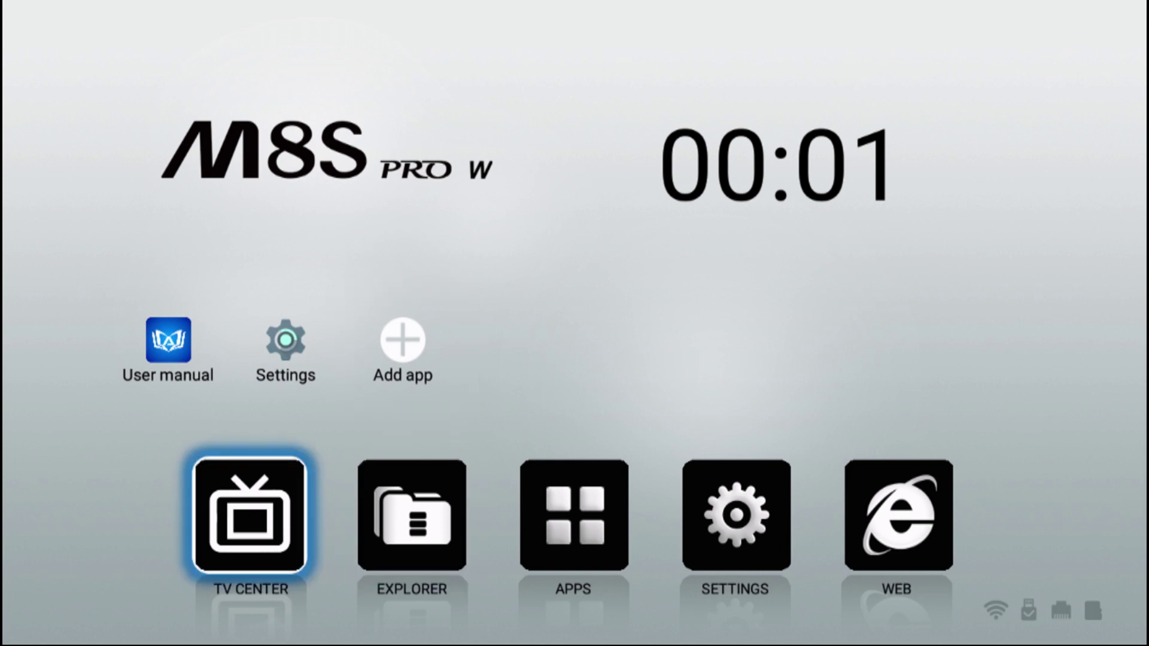
{"action": "key", "text": "Return"}
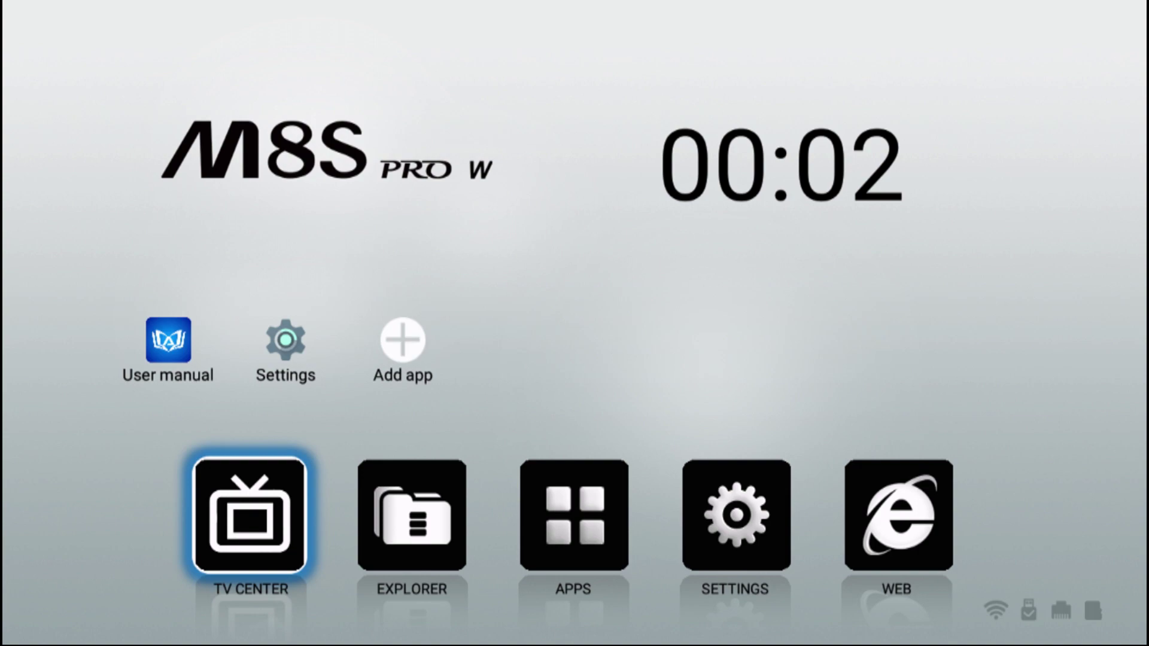
Step: Open EXPLORER, view the folders stored on the Local Disk, and return to the home screen
{"action": "key", "text": "Right"}
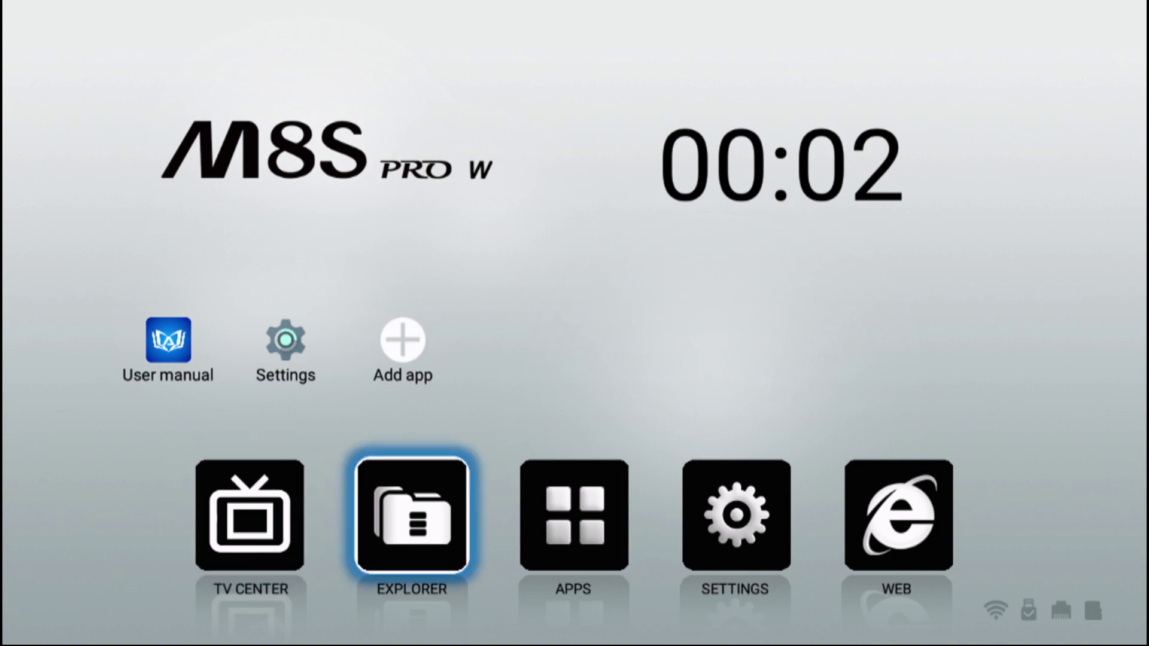
{"action": "key", "text": "Return"}
{"action": "key", "text": "Down"}
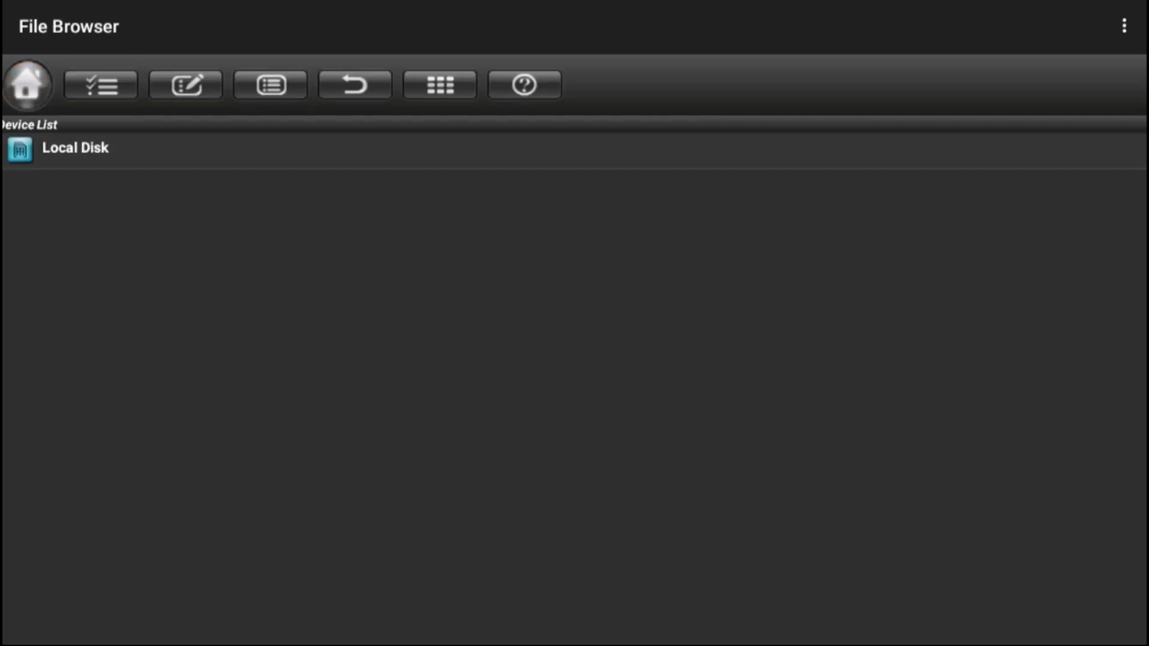
{"action": "key", "text": "Return"}
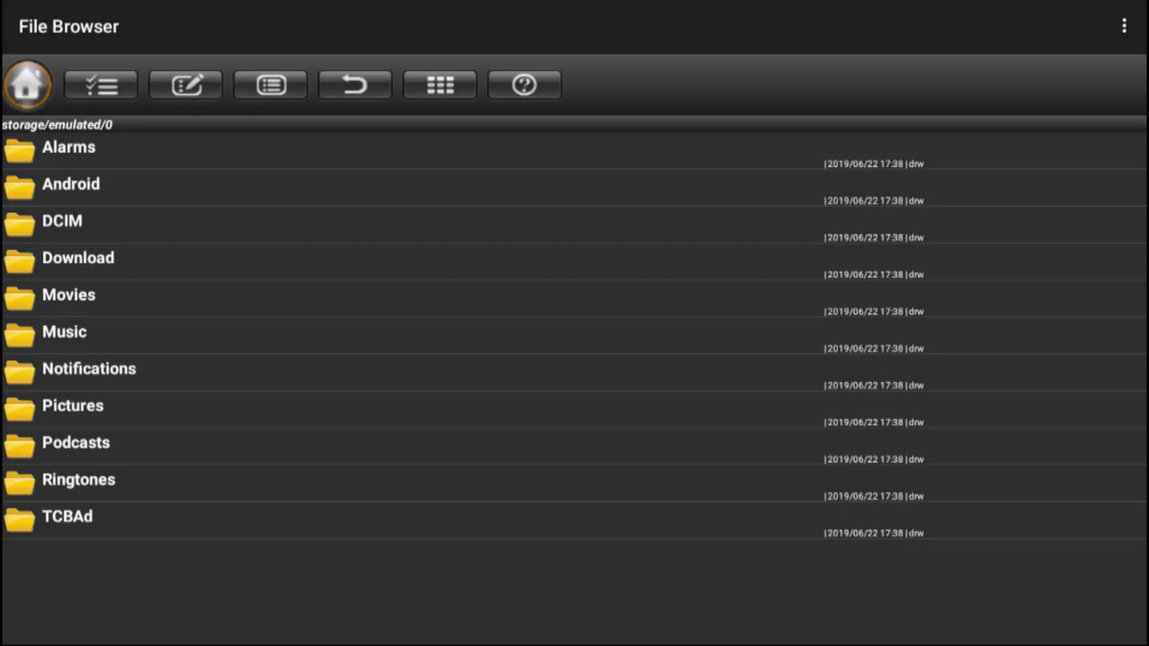
{"action": "key", "text": "Down"}
{"action": "key", "text": "Down"}
{"action": "key", "text": "Down"}
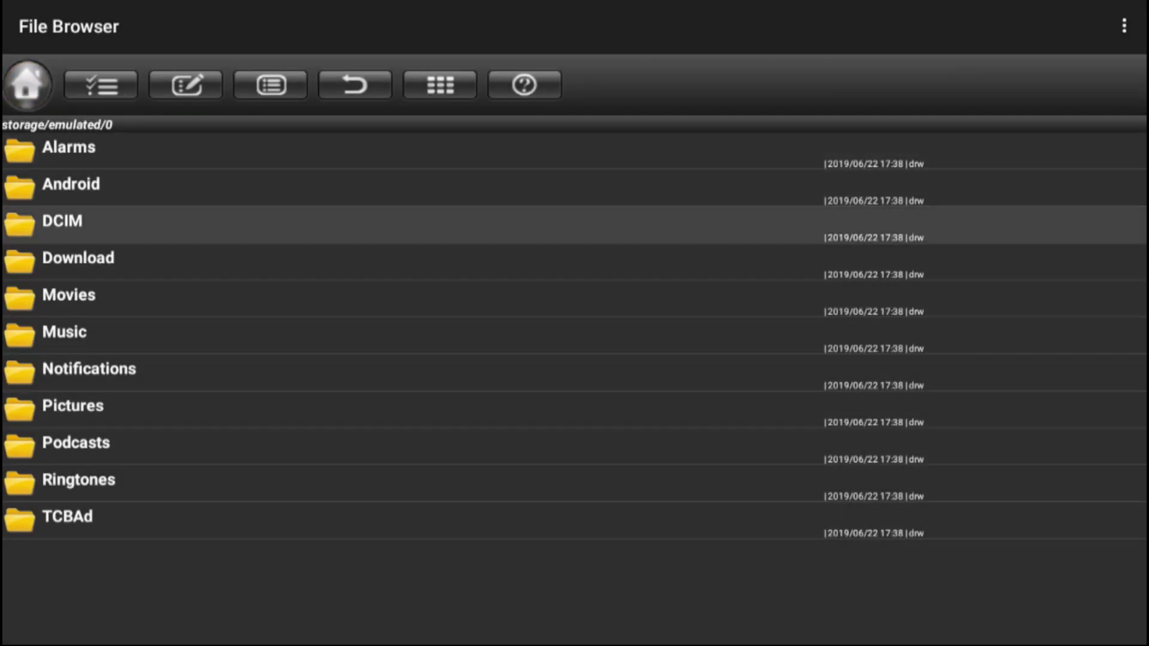
{"action": "key", "text": "Escape"}
{"action": "key", "text": "Escape"}
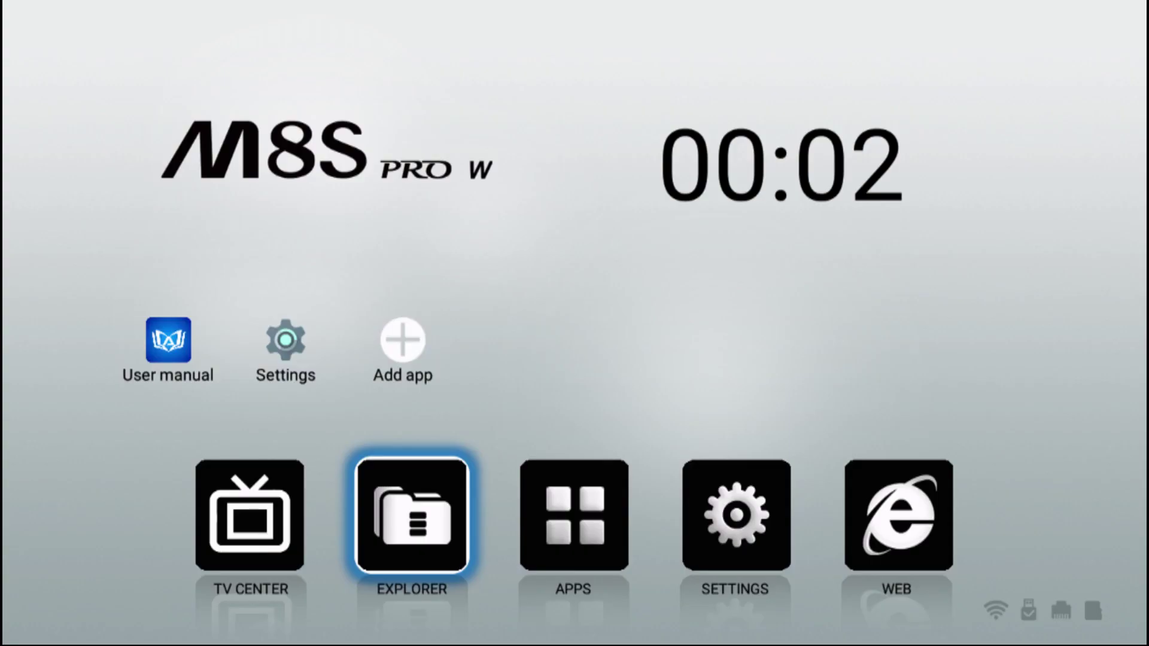
Step: Open the full APPS list and look over the preinstalled apps up to StbEmu (Pro)
{"action": "key", "text": "Right"}
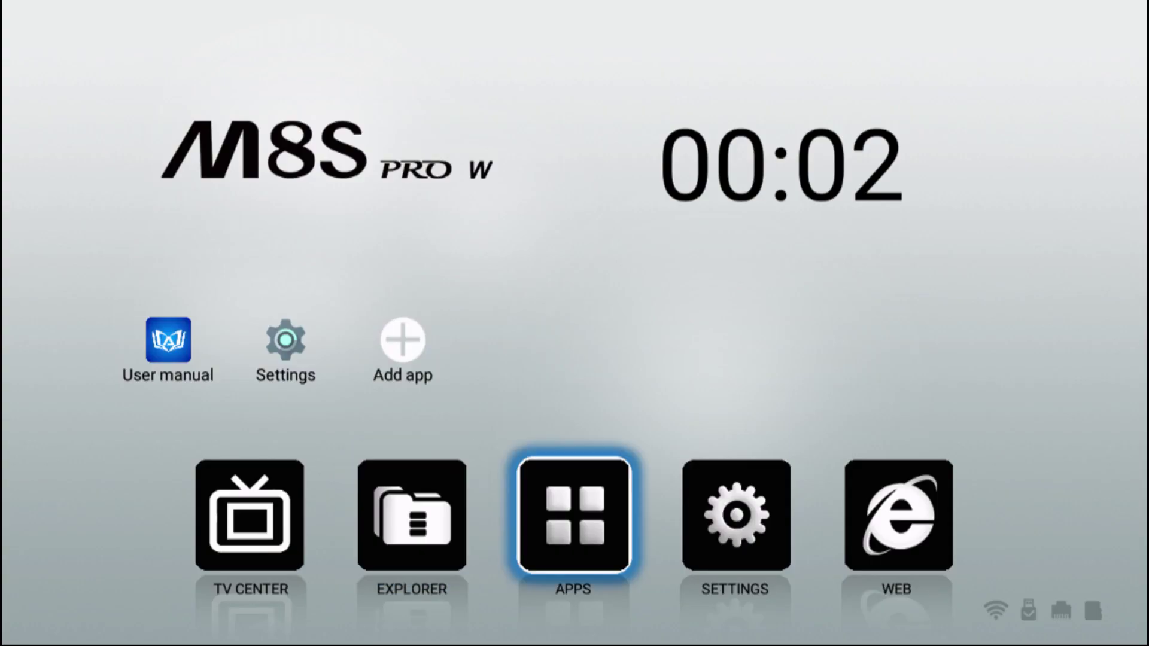
{"action": "key", "text": "Return"}
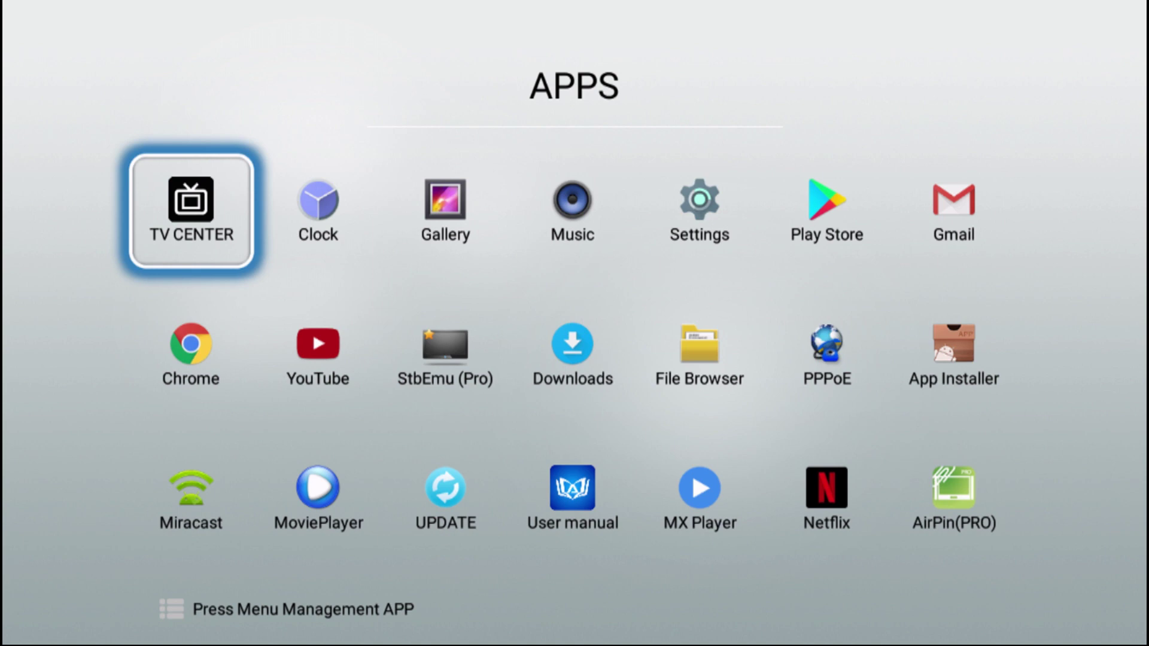
{"action": "key", "text": "Right"}
{"action": "key", "text": "Right"}
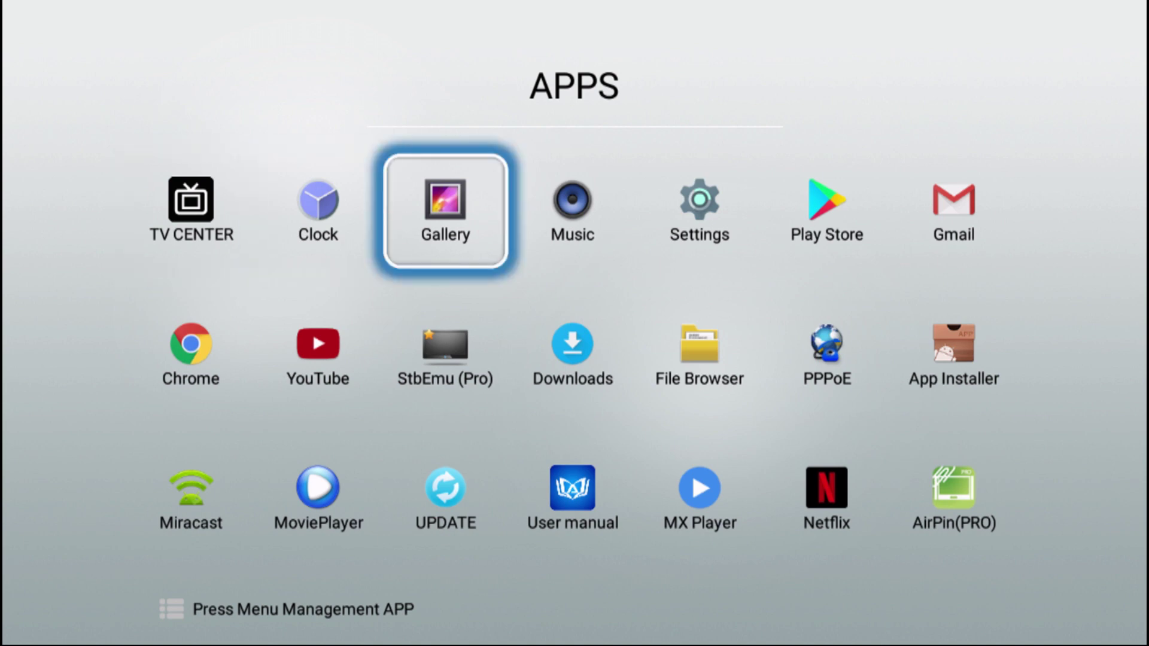
{"action": "key", "text": "Right"}
{"action": "key", "text": "Right"}
{"action": "key", "text": "Right"}
{"action": "key", "text": "Down"}
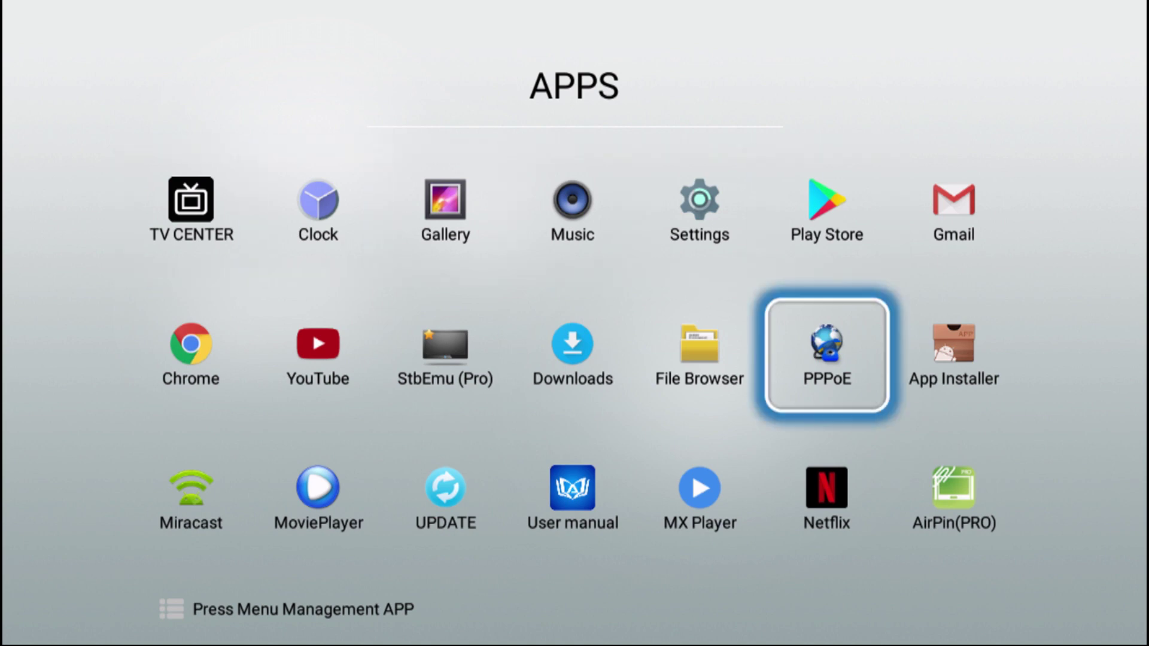
{"action": "key", "text": "Down"}
{"action": "key", "text": "Left"}
{"action": "key", "text": "Up"}
{"action": "key", "text": "Left"}
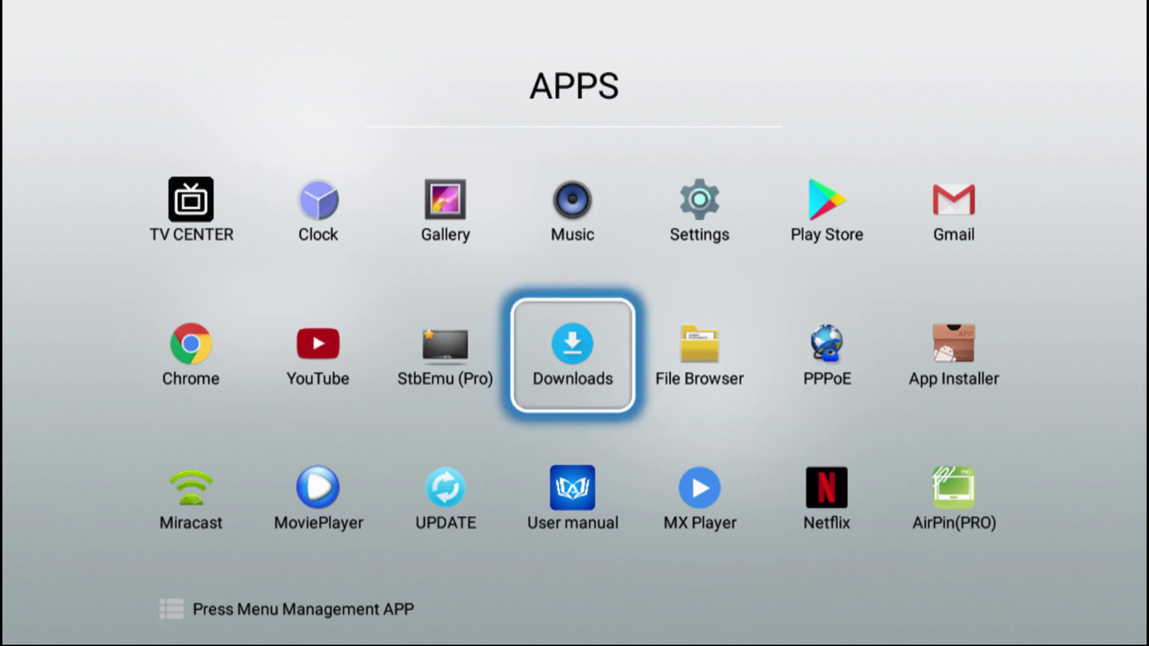
{"action": "key", "text": "Left"}
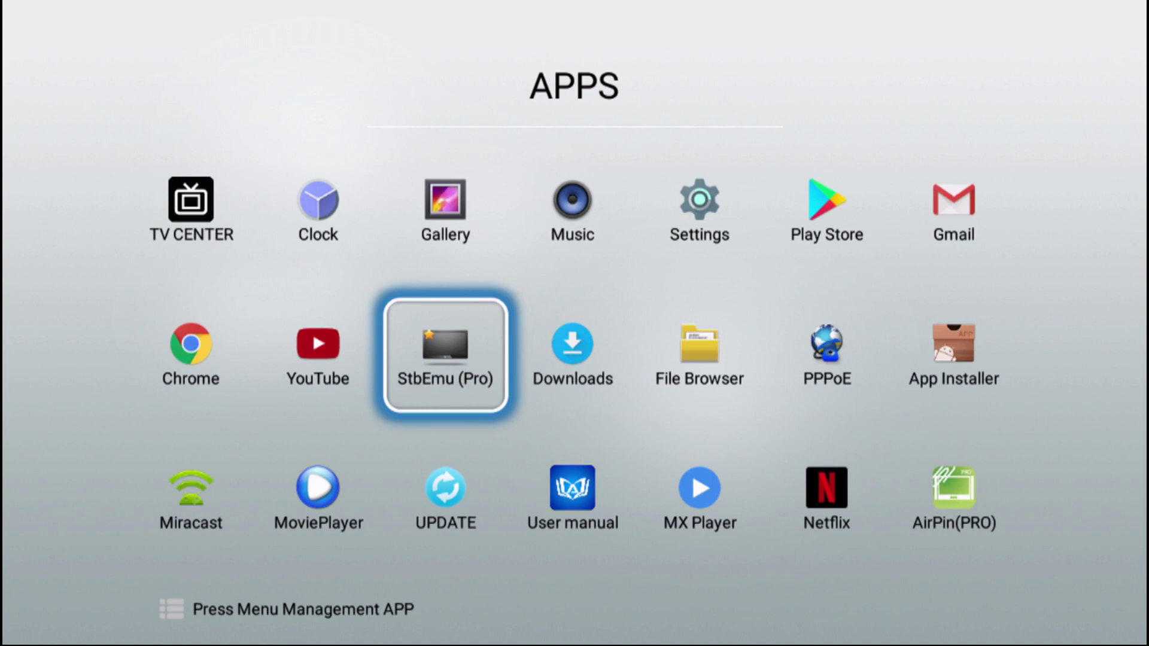
Step: Look over the last row of preinstalled apps, from Miracast to Netflix
{"action": "key", "text": "Down"}
{"action": "key", "text": "Left"}
{"action": "key", "text": "Left"}
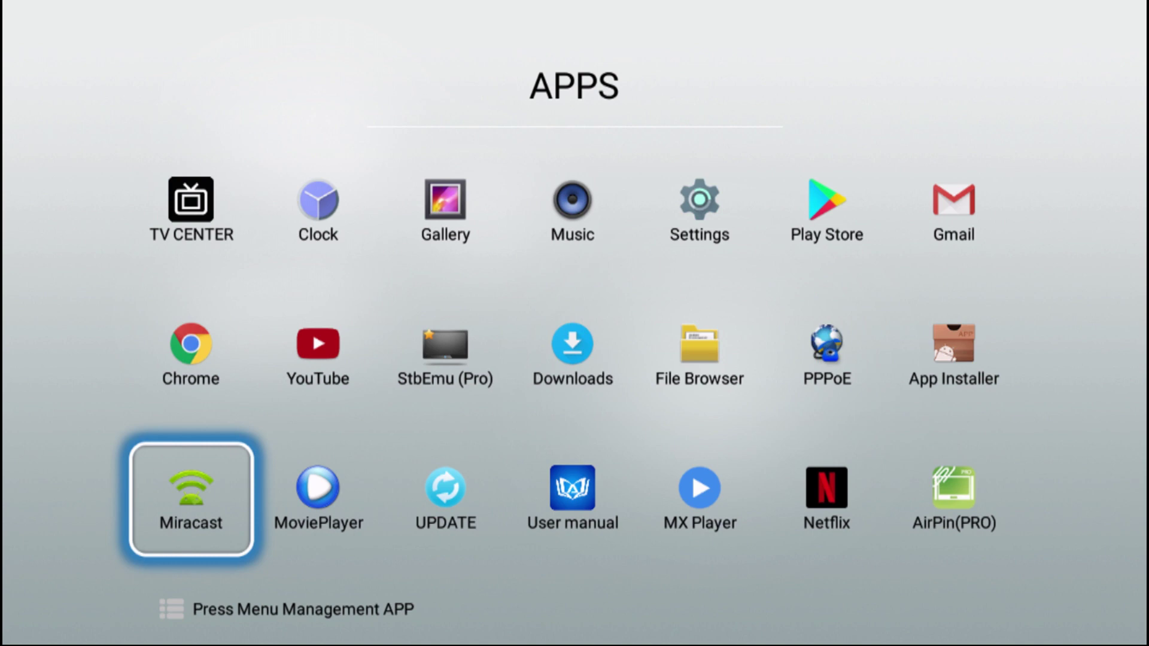
{"action": "key", "text": "Right"}
{"action": "key", "text": "Right"}
{"action": "key", "text": "Right"}
{"action": "key", "text": "Right"}
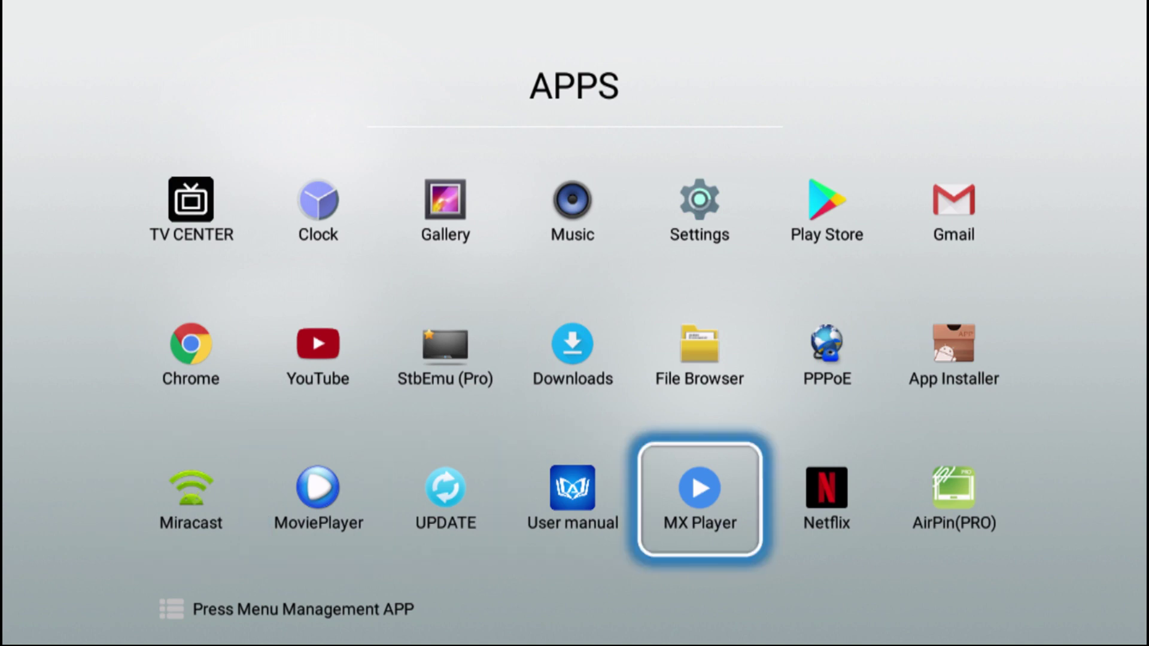
{"action": "key", "text": "Right"}
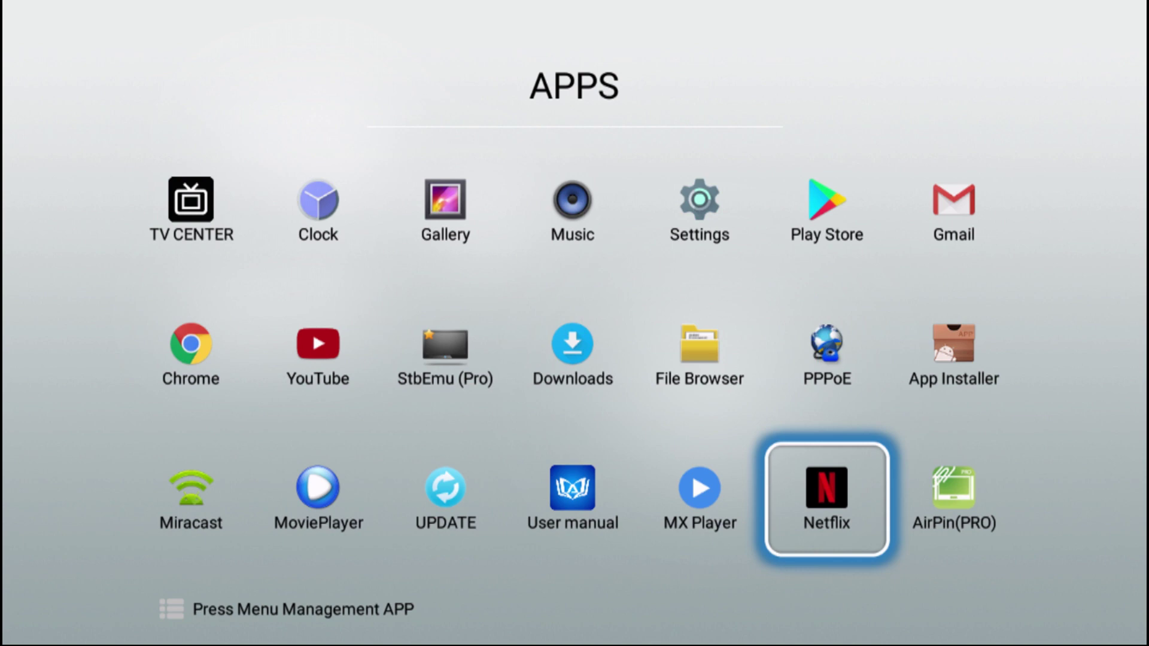
Step: Open the Network page of the Settings app and examine the available Wi-Fi networks
{"action": "key", "text": "Up"}
{"action": "key", "text": "Up"}
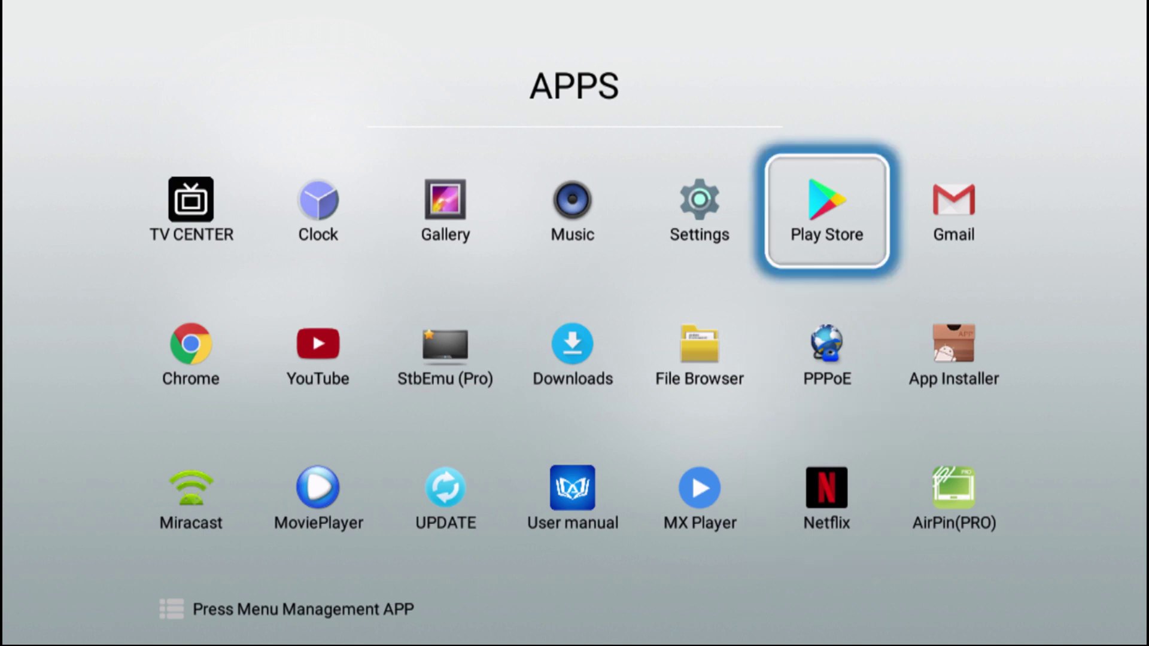
{"action": "key", "text": "Right"}
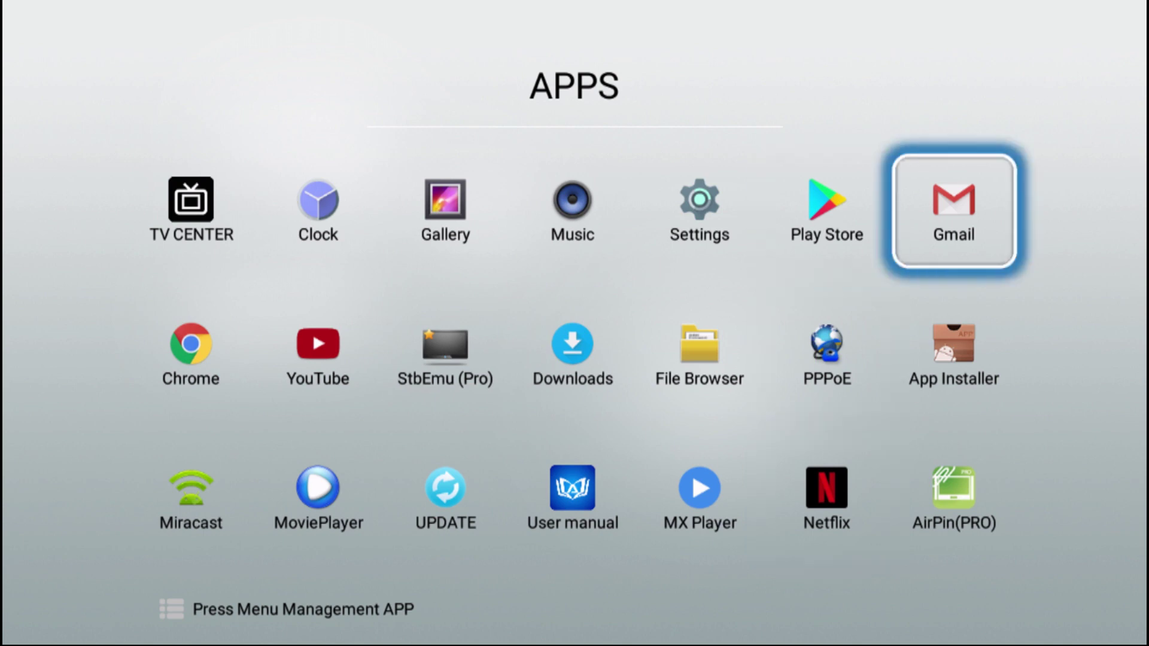
{"action": "key", "text": "Left"}
{"action": "key", "text": "Left"}
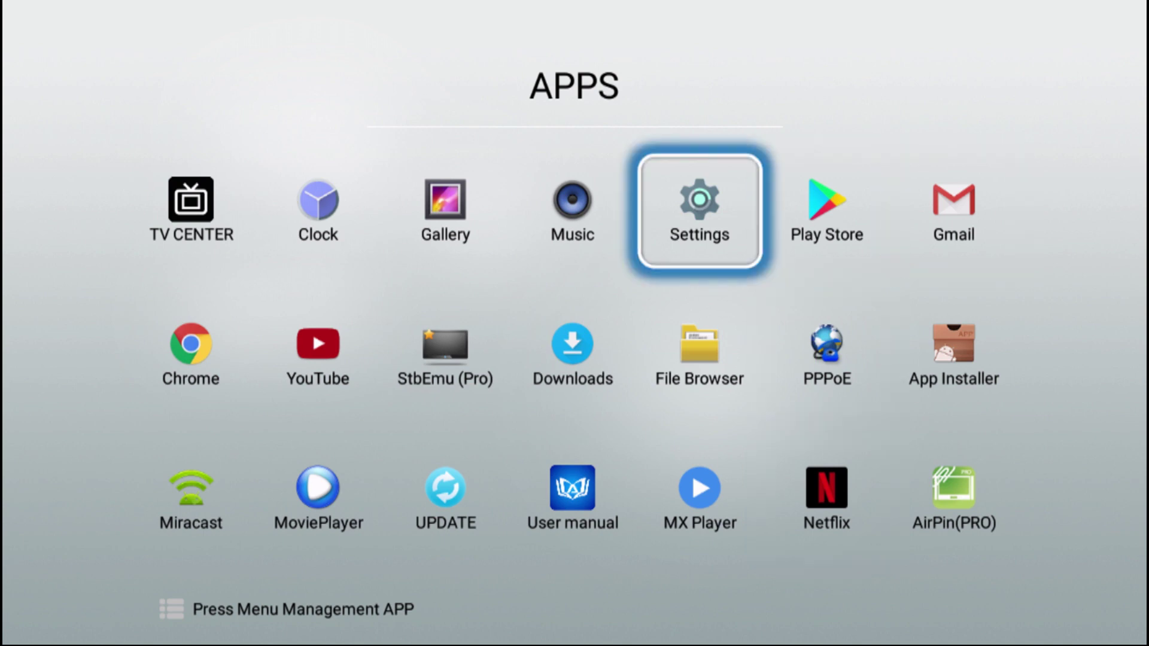
{"action": "key", "text": "Return"}
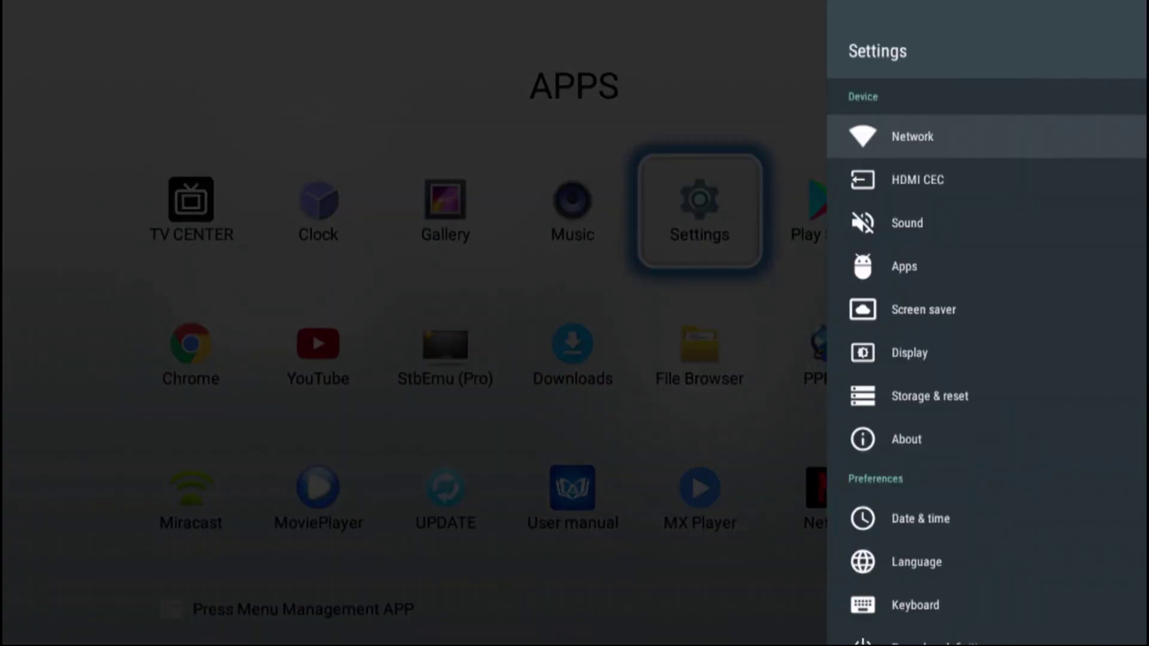
{"action": "key", "text": "Return"}
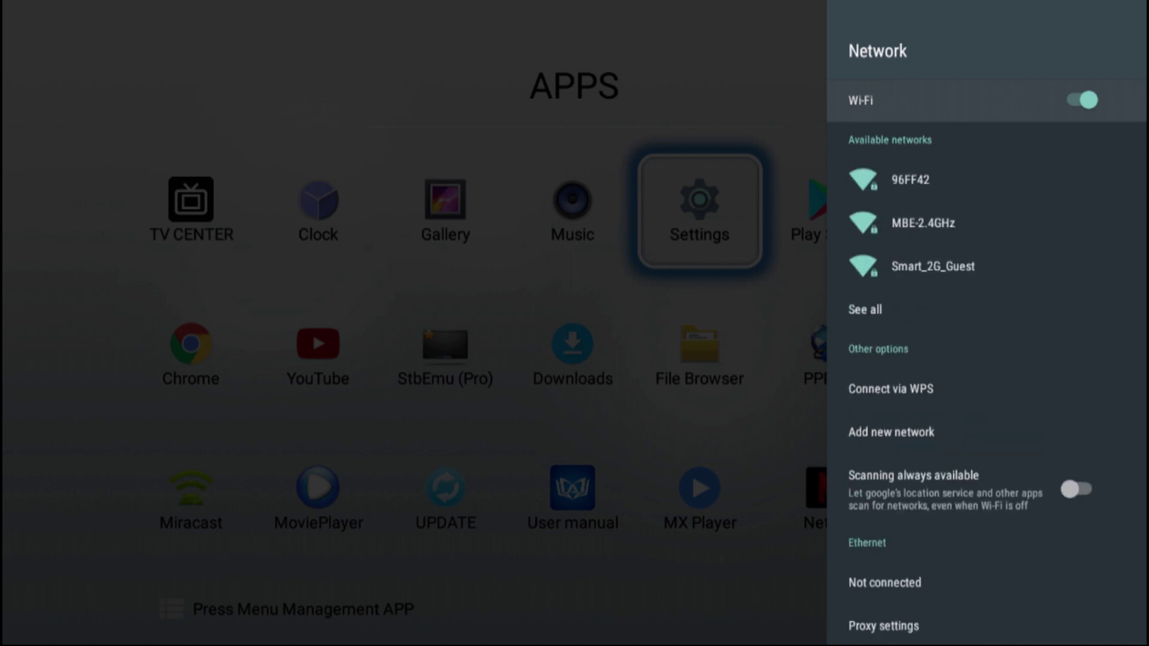
{"action": "key", "text": "Down"}
{"action": "key", "text": "Down"}
{"action": "key", "text": "Down"}
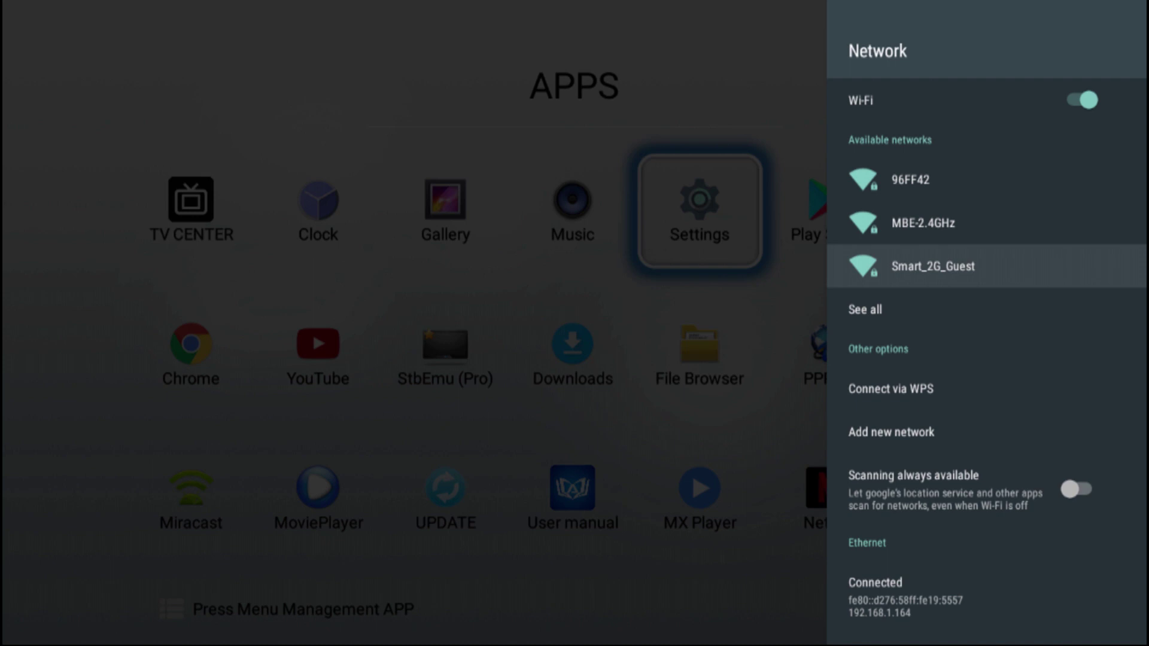
Step: Turn on the CEC Switch in the HDMI CEC settings, look over its one-key options, and return to the Settings list
{"action": "key", "text": "Escape"}
{"action": "key", "text": "Down"}
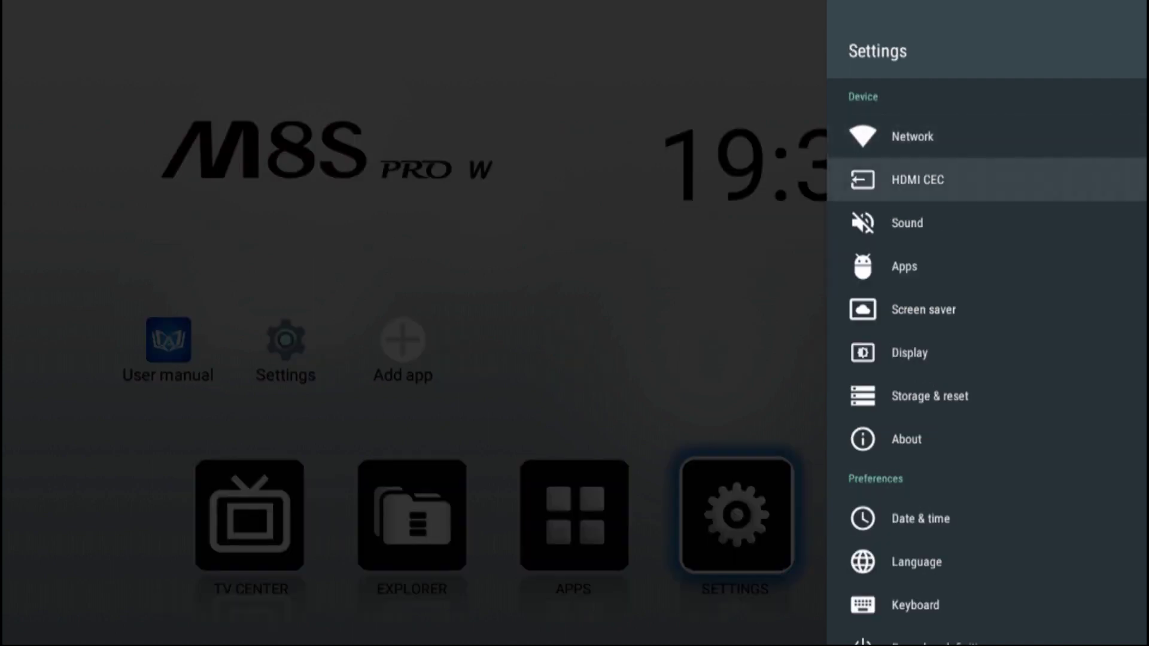
{"action": "key", "text": "Return"}
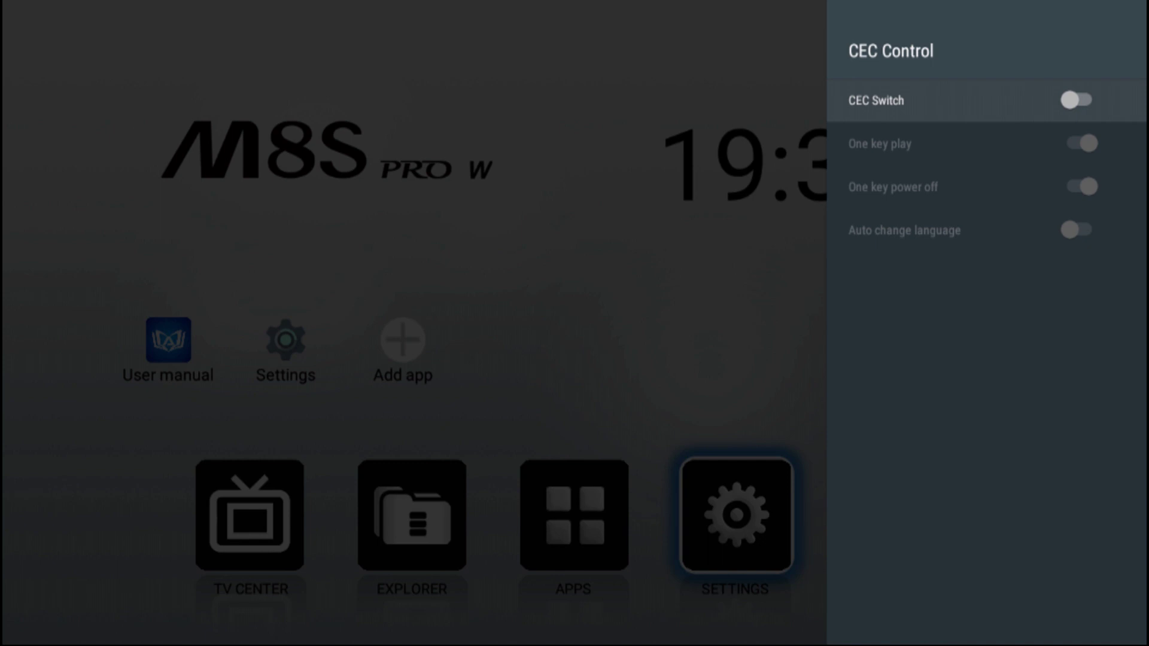
{"action": "key", "text": "Return"}
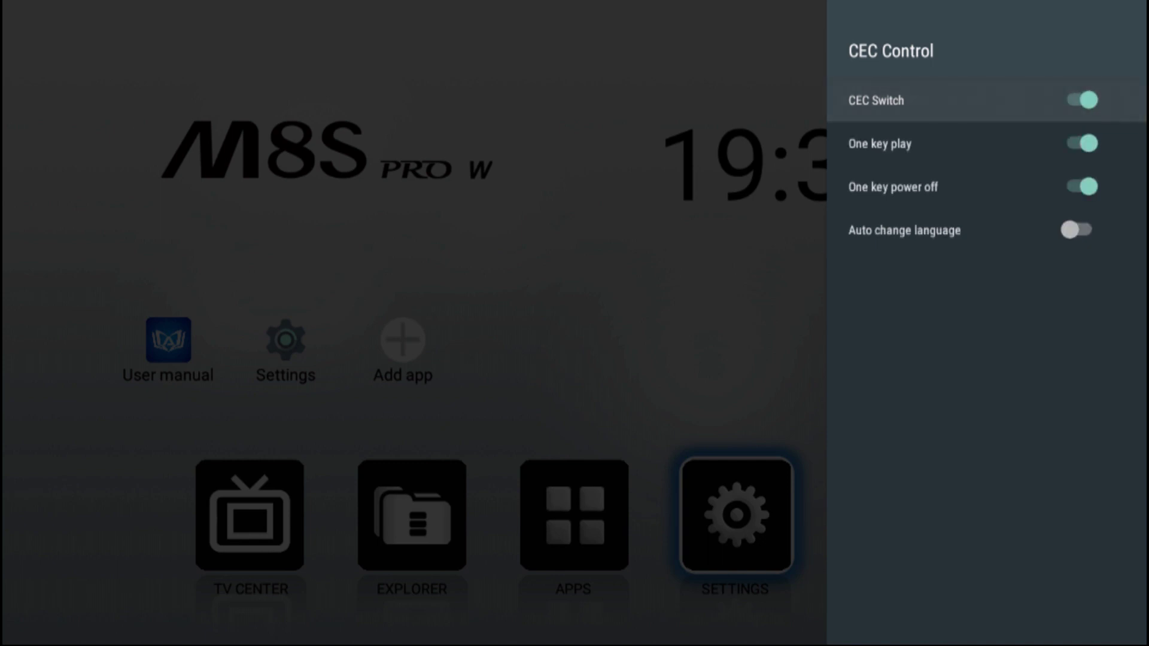
{"action": "key", "text": "Down"}
{"action": "key", "text": "Down"}
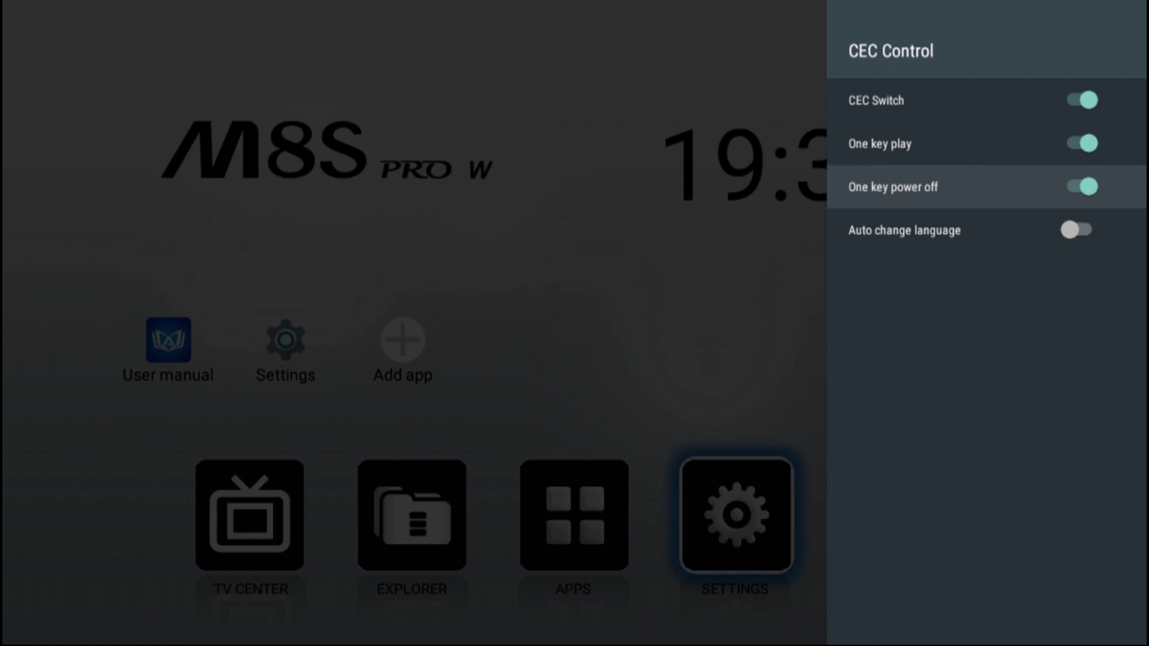
{"action": "key", "text": "Escape"}
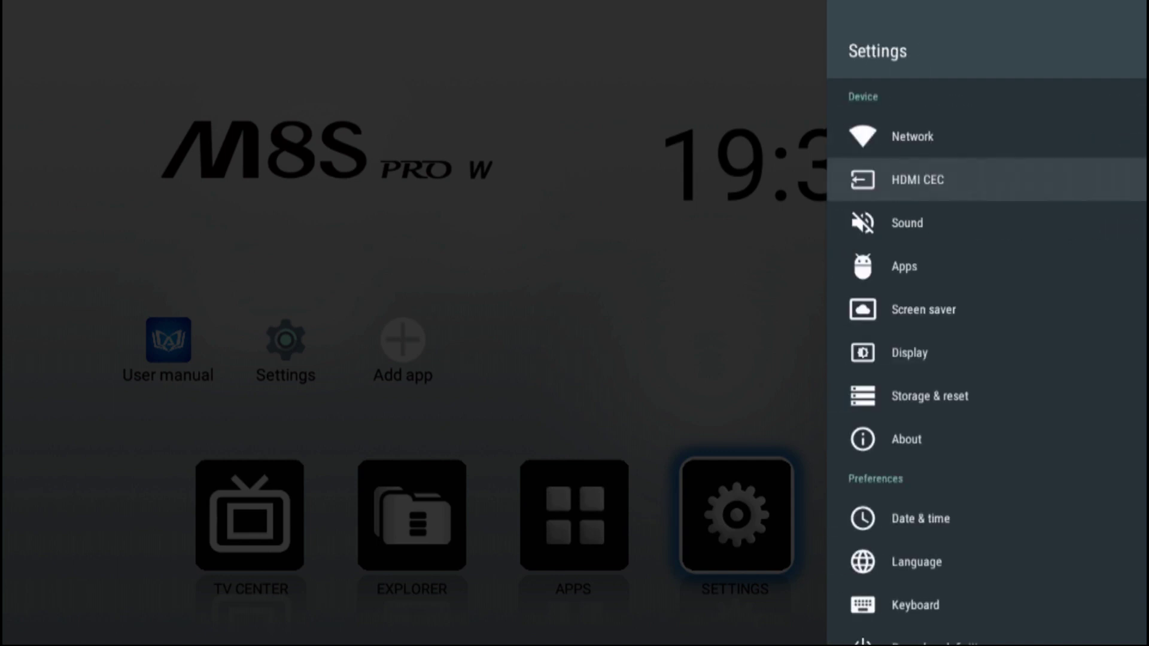
Step: In the Sound settings, turn on System sounds and choose Auto for Surround sound
{"action": "key", "text": "Down"}
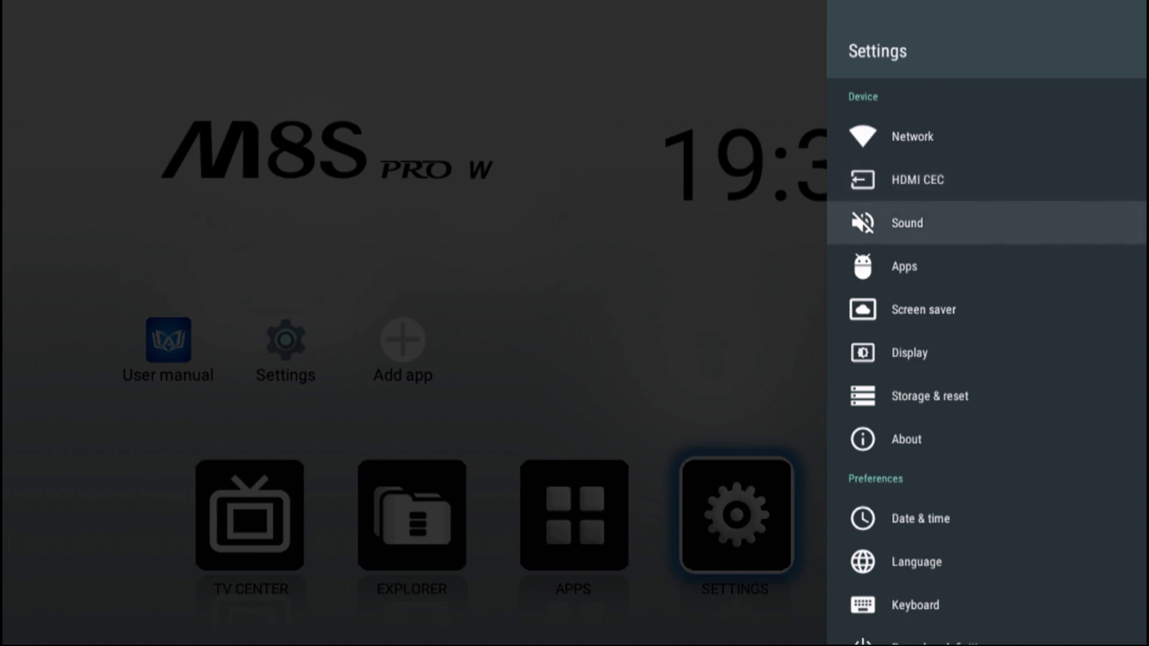
{"action": "key", "text": "Return"}
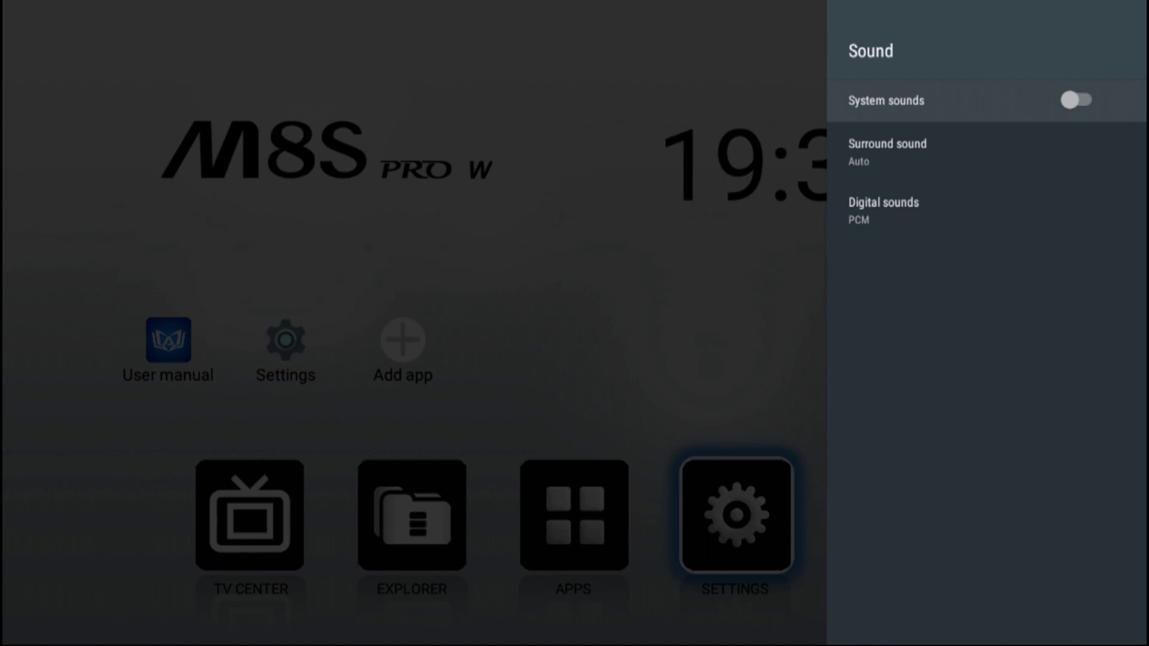
{"action": "key", "text": "Return"}
{"action": "key", "text": "Down"}
{"action": "key", "text": "Return"}
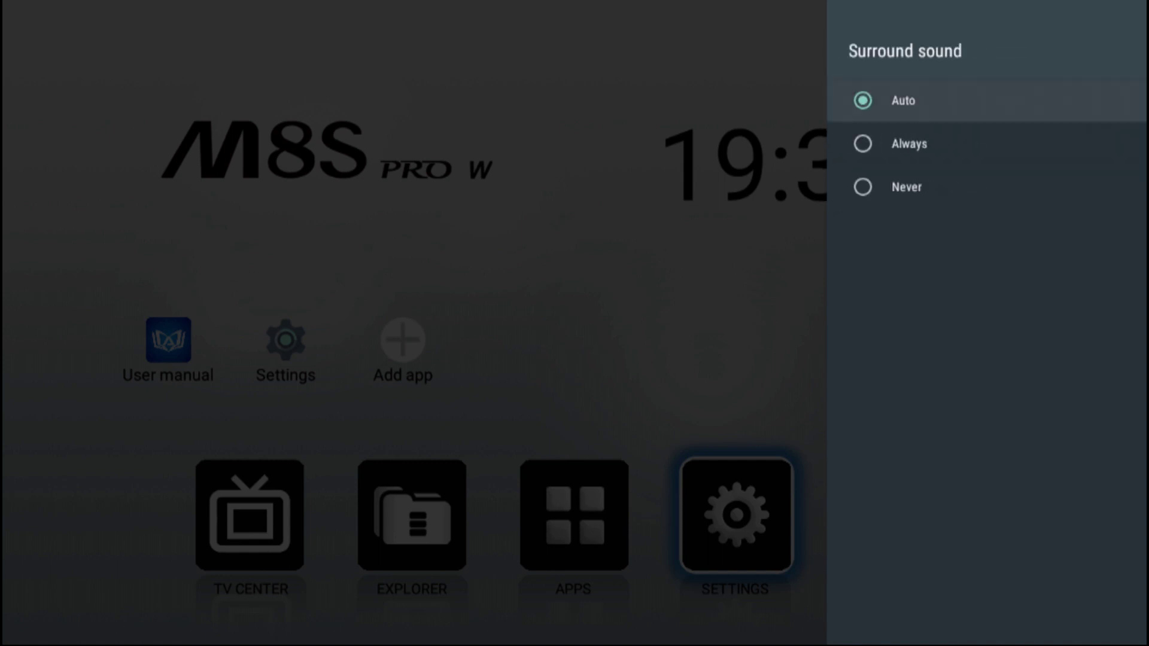
{"action": "key", "text": "Return"}
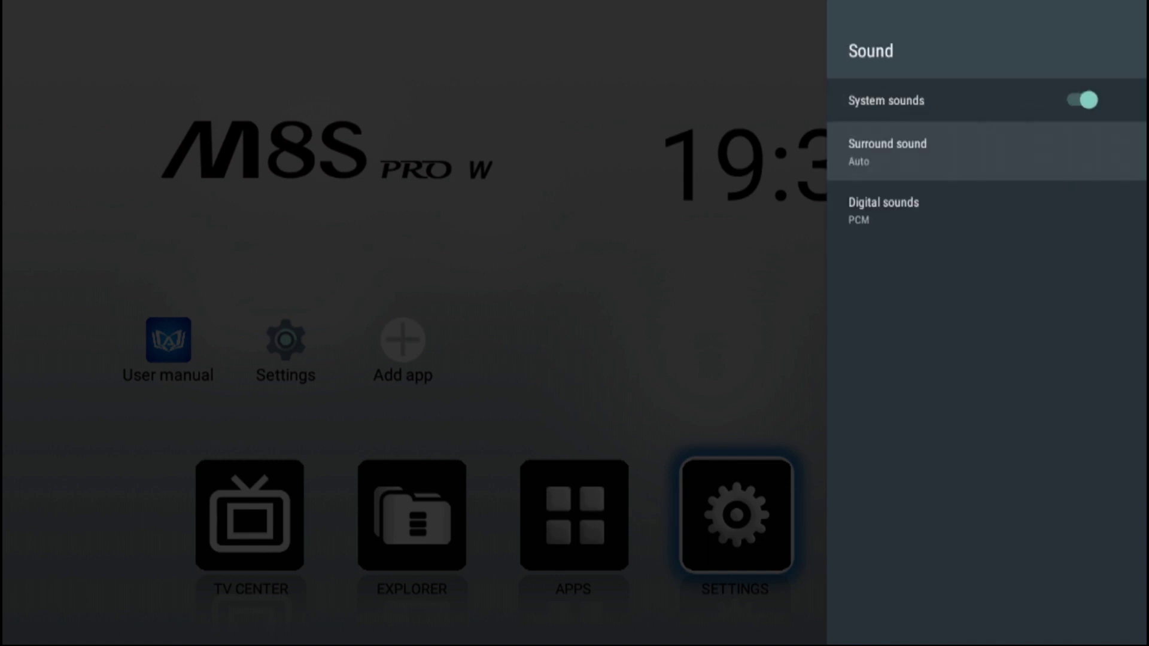
Step: Choose PCM for Digital sounds and return to the Settings list
{"action": "key", "text": "Down"}
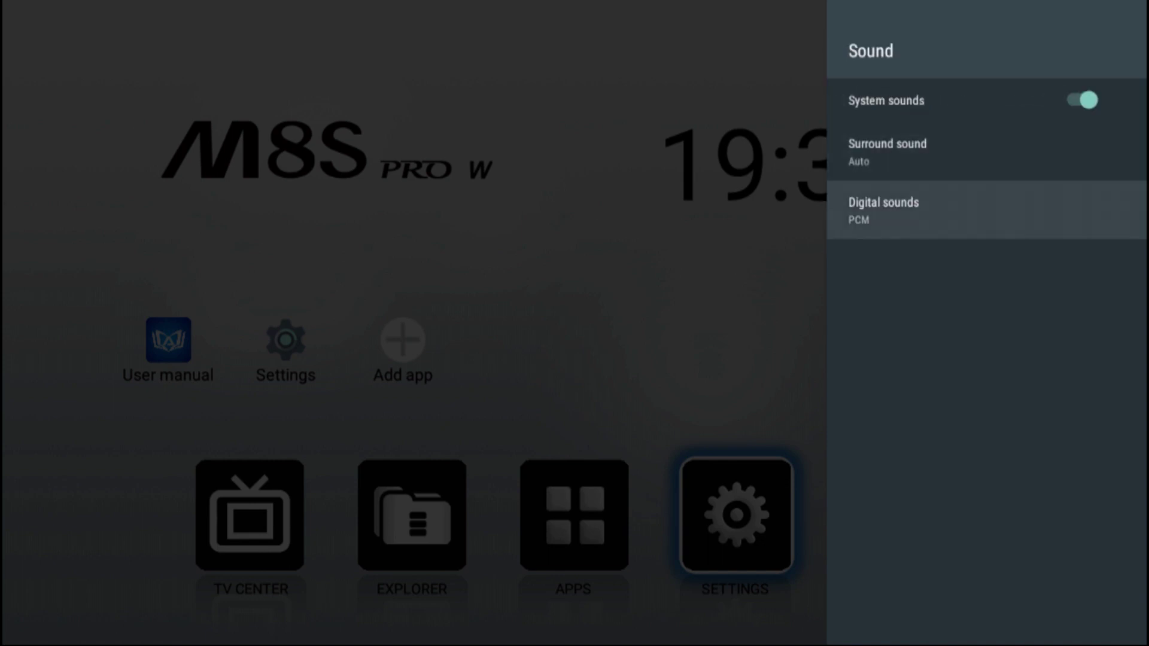
{"action": "key", "text": "Return"}
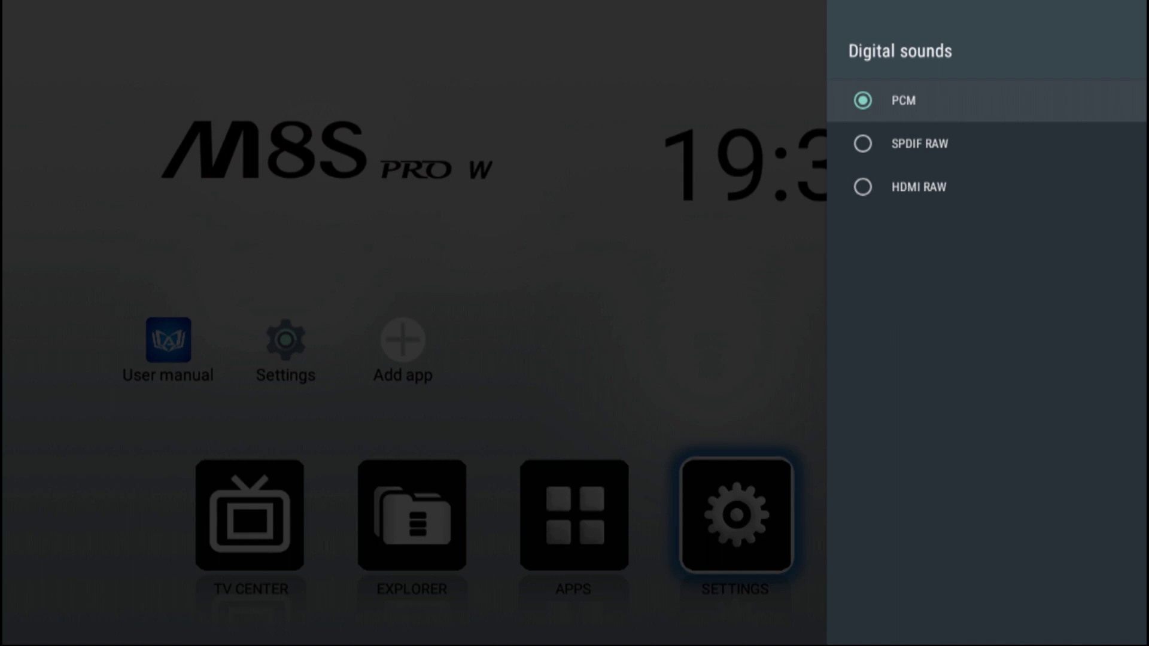
{"action": "key", "text": "Return"}
{"action": "key", "text": "Escape"}
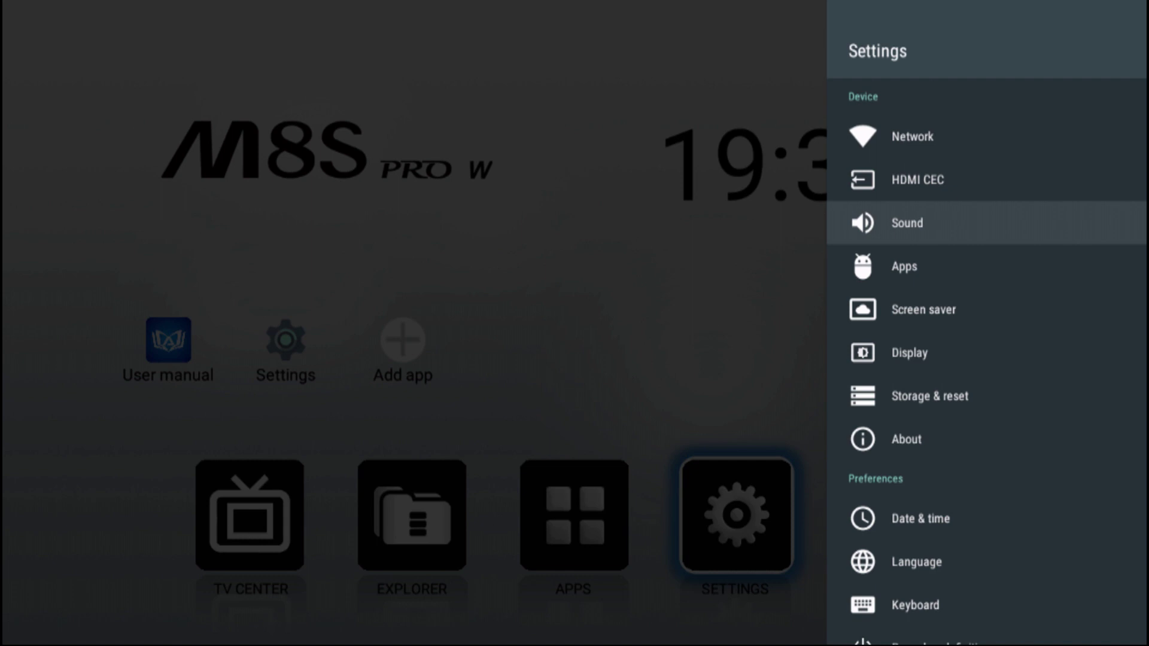
Step: Open the details page of the downloaded app AirPin(PRO) from the Apps settings
{"action": "key", "text": "Down"}
{"action": "key", "text": "Return"}
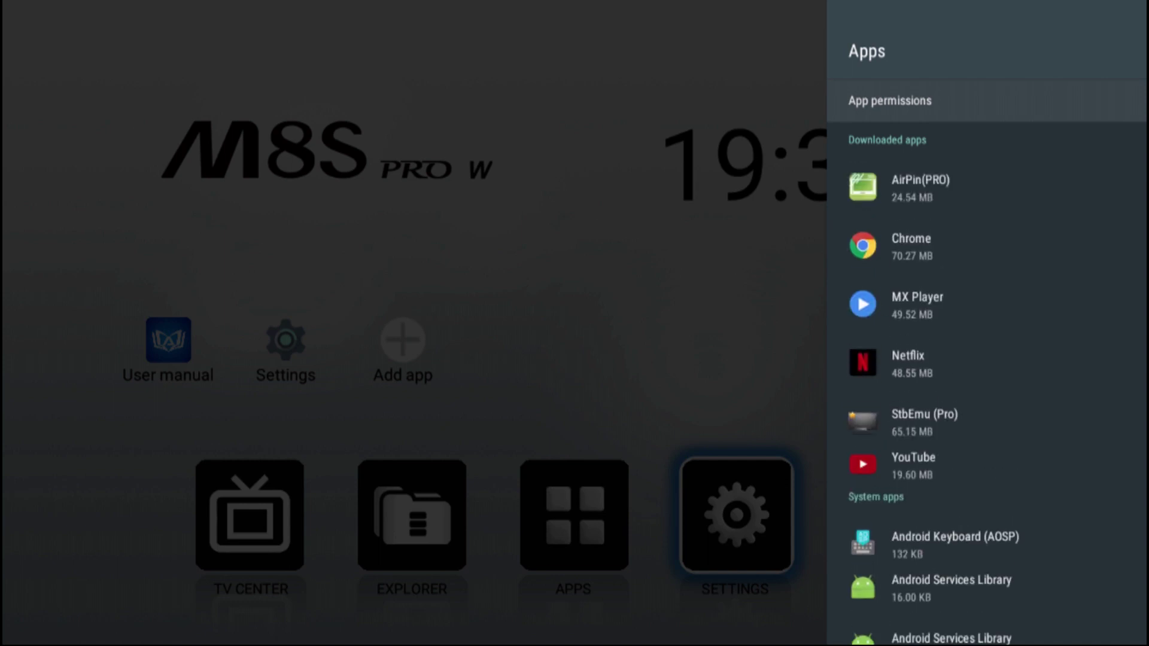
{"action": "key", "text": "Down"}
{"action": "key", "text": "Down"}
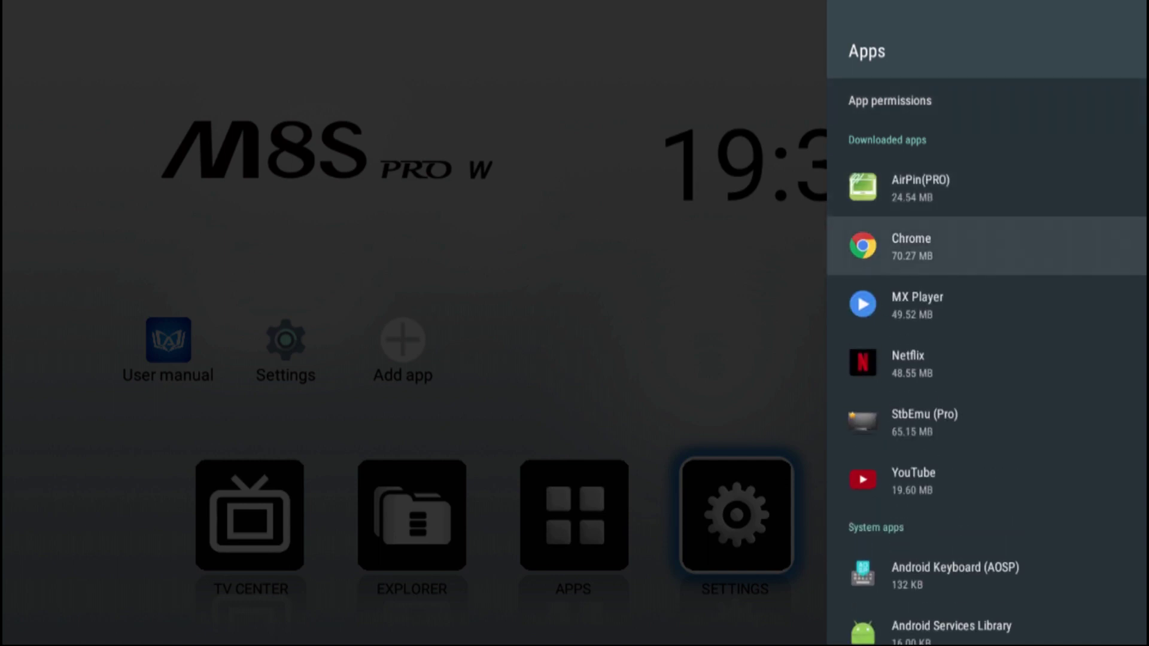
{"action": "key", "text": "Up"}
{"action": "key", "text": "Return"}
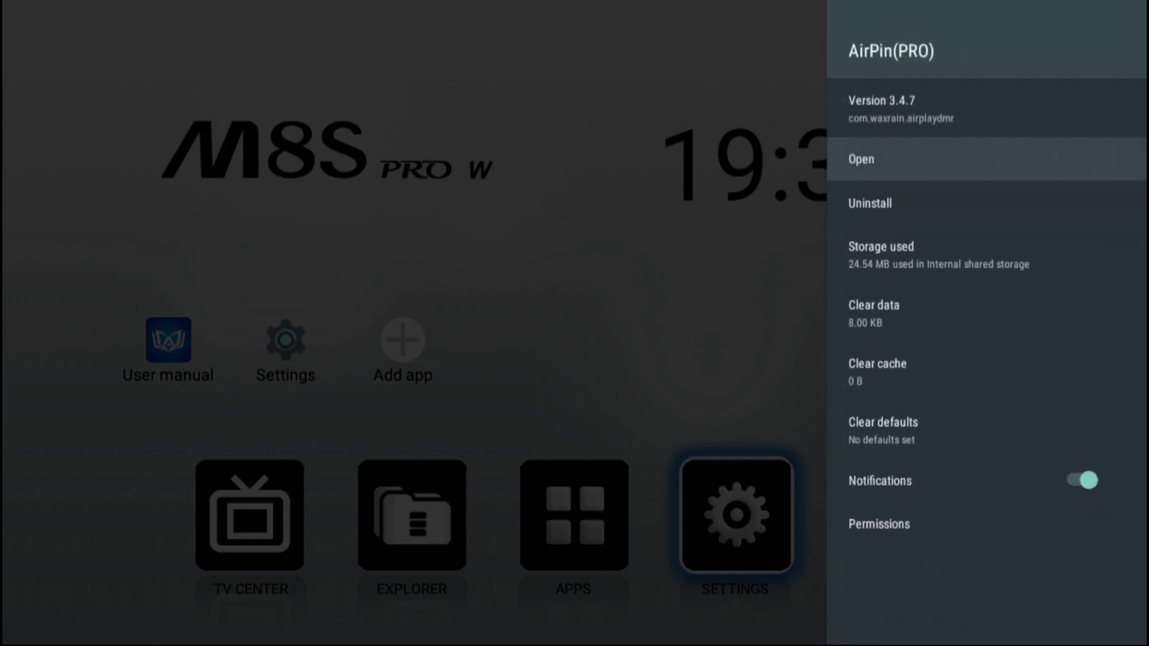
Step: Look over AirPin(PRO)'s uninstall, storage, clear data and clear cache options, and return to the Settings list
{"action": "key", "text": "Down"}
{"action": "key", "text": "Down"}
{"action": "key", "text": "Down"}
{"action": "key", "text": "Down"}
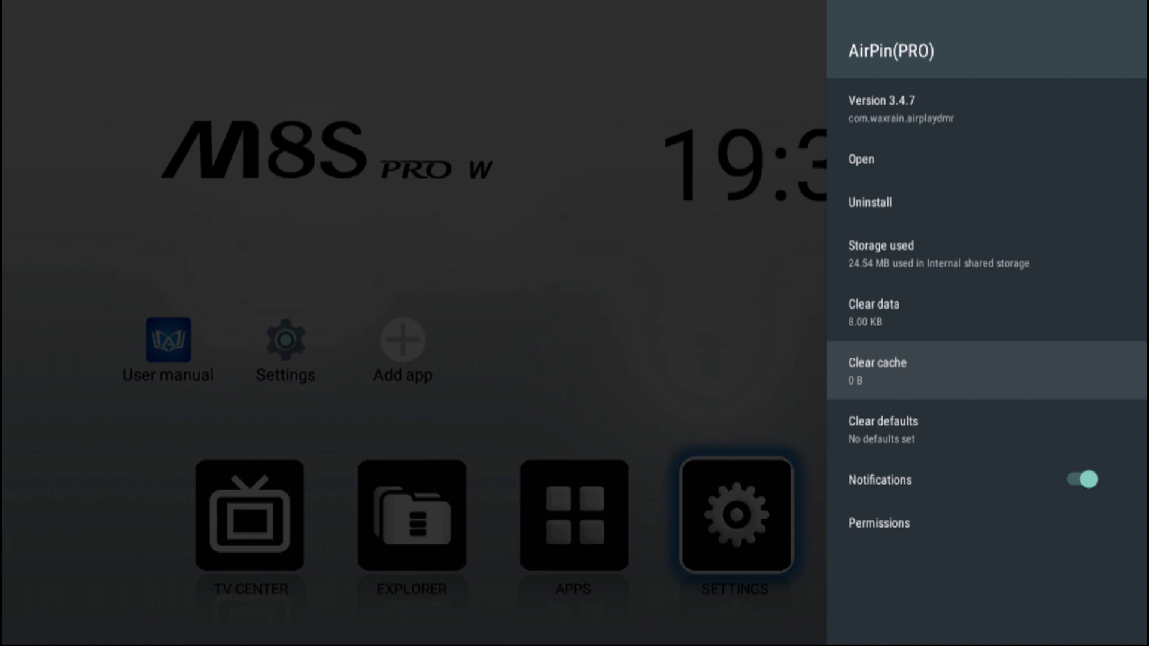
{"action": "key", "text": "Up"}
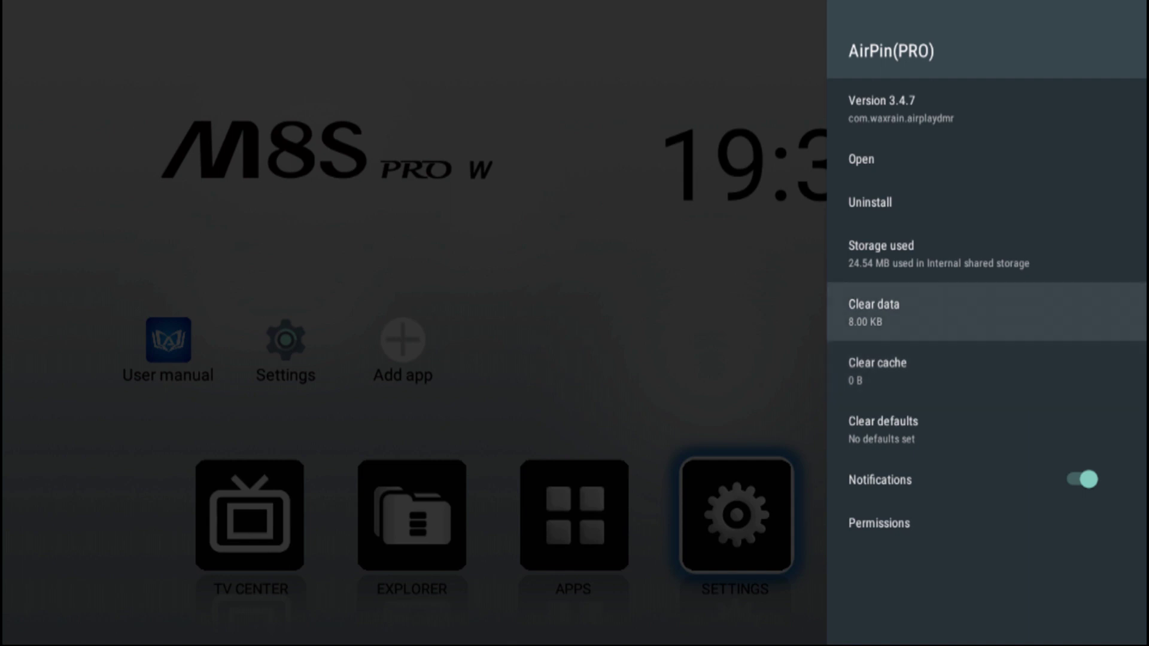
{"action": "key", "text": "Escape"}
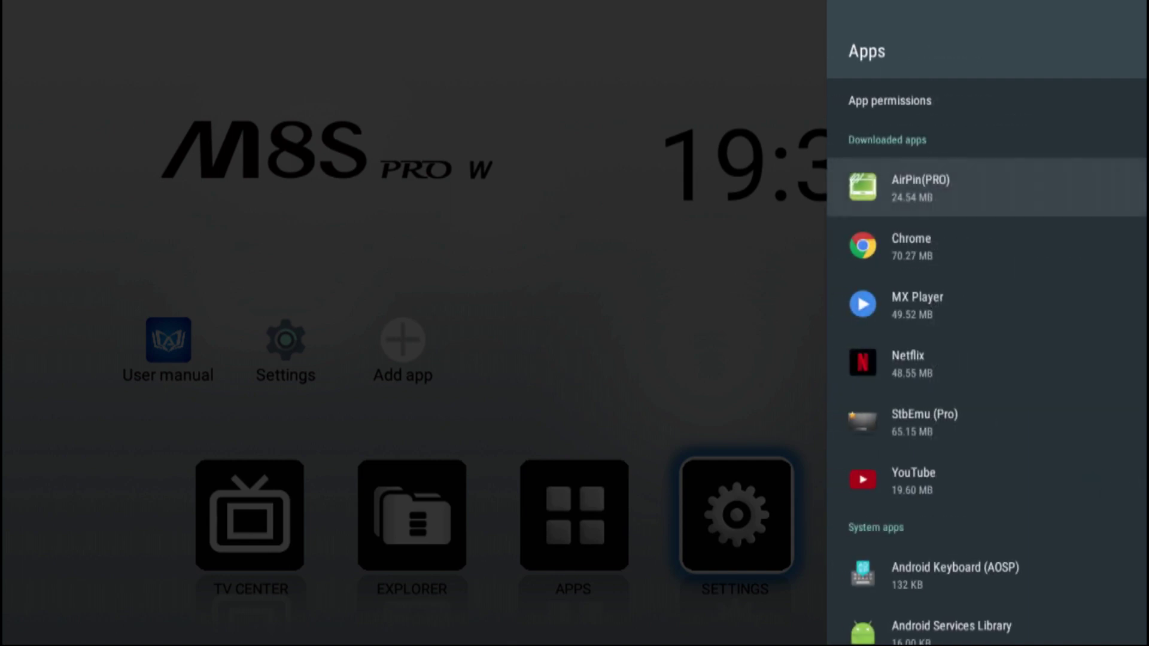
{"action": "key", "text": "Escape"}
Step: Examine the Display settings' Screen resolution options: automatic switching, display mode, and color space and deep color
{"action": "key", "text": "Down"}
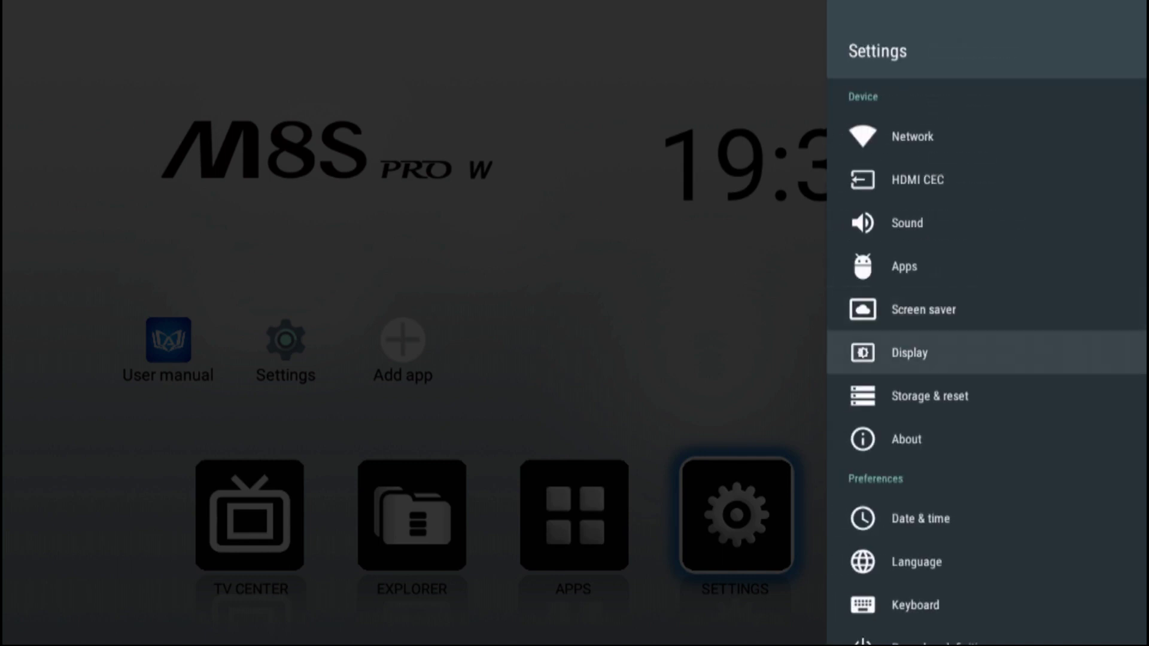
{"action": "key", "text": "Return"}
{"action": "key", "text": "Return"}
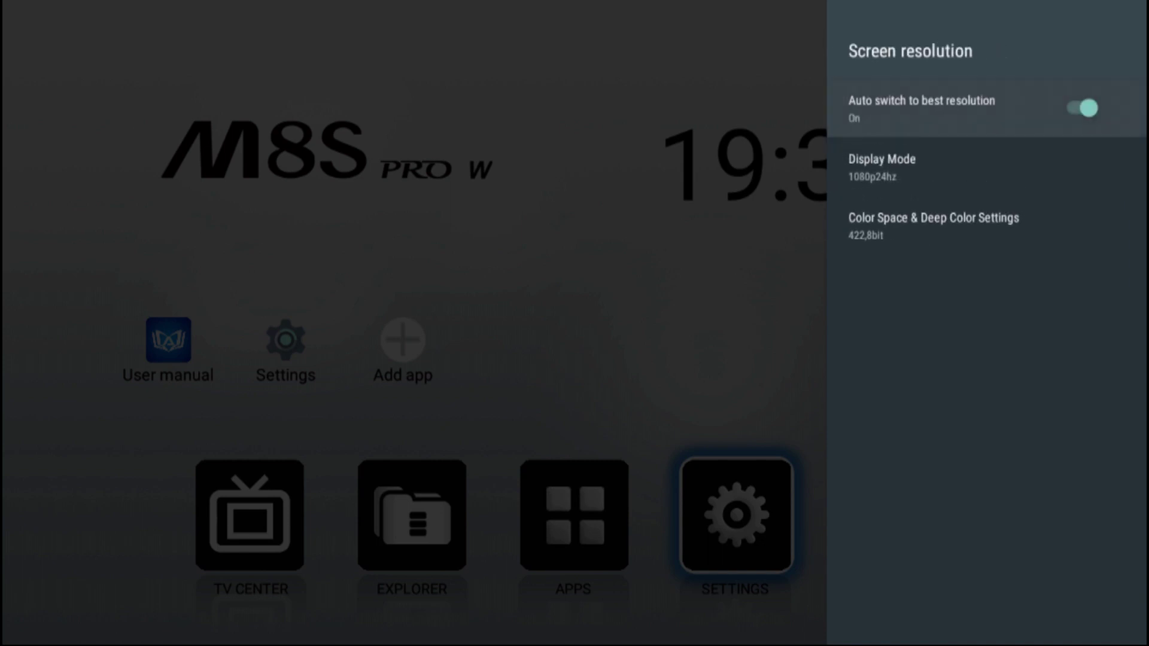
{"action": "key", "text": "Down"}
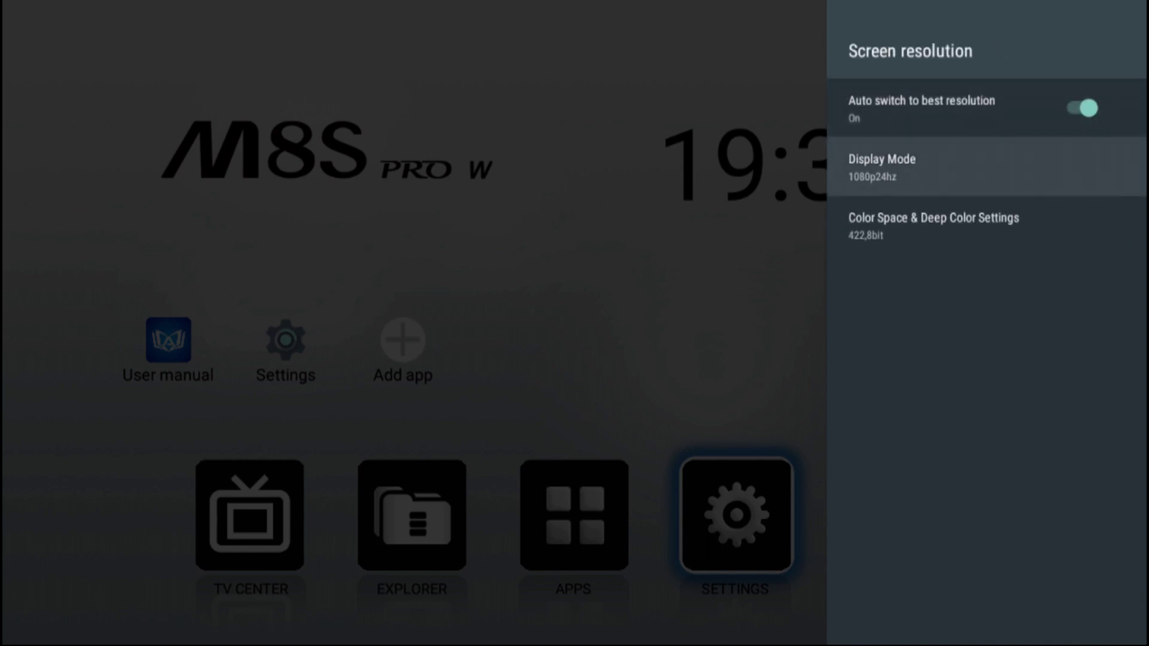
{"action": "key", "text": "Down"}
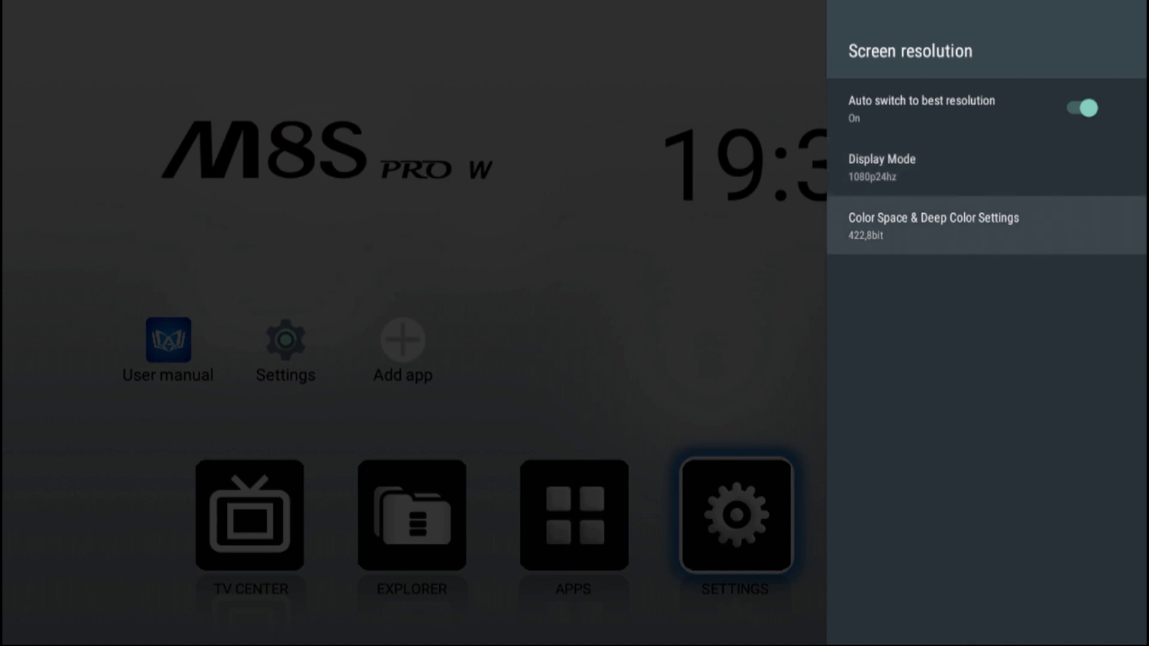
{"action": "key", "text": "Escape"}
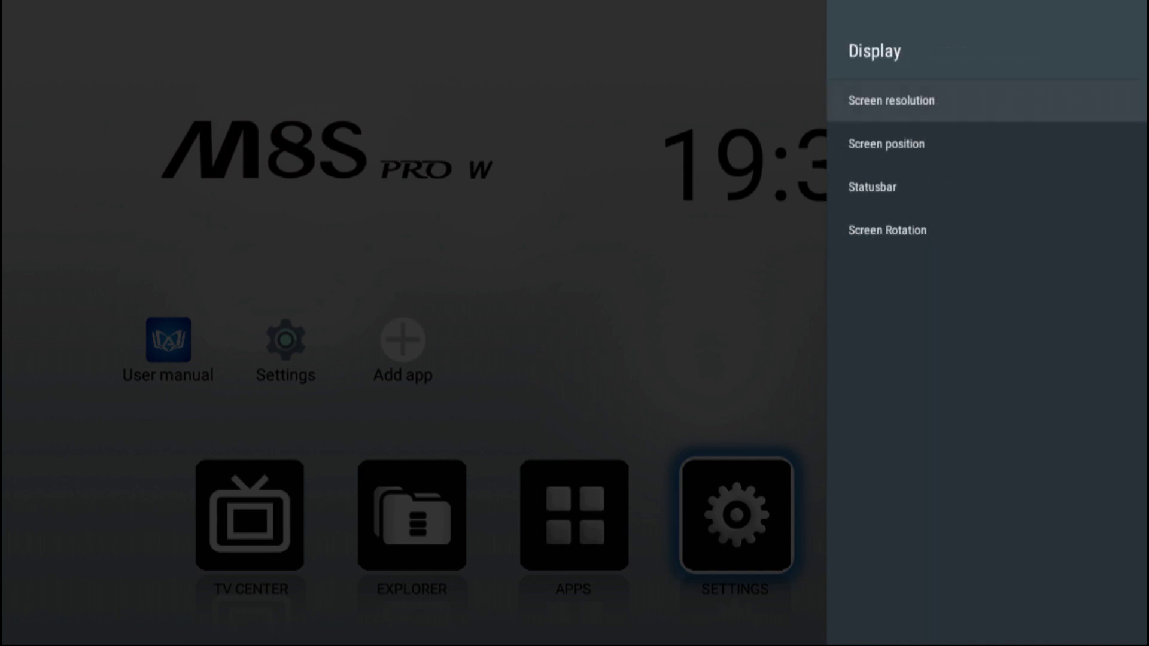
Step: View the zoom options under Screen position and return to the Display settings
{"action": "key", "text": "Down"}
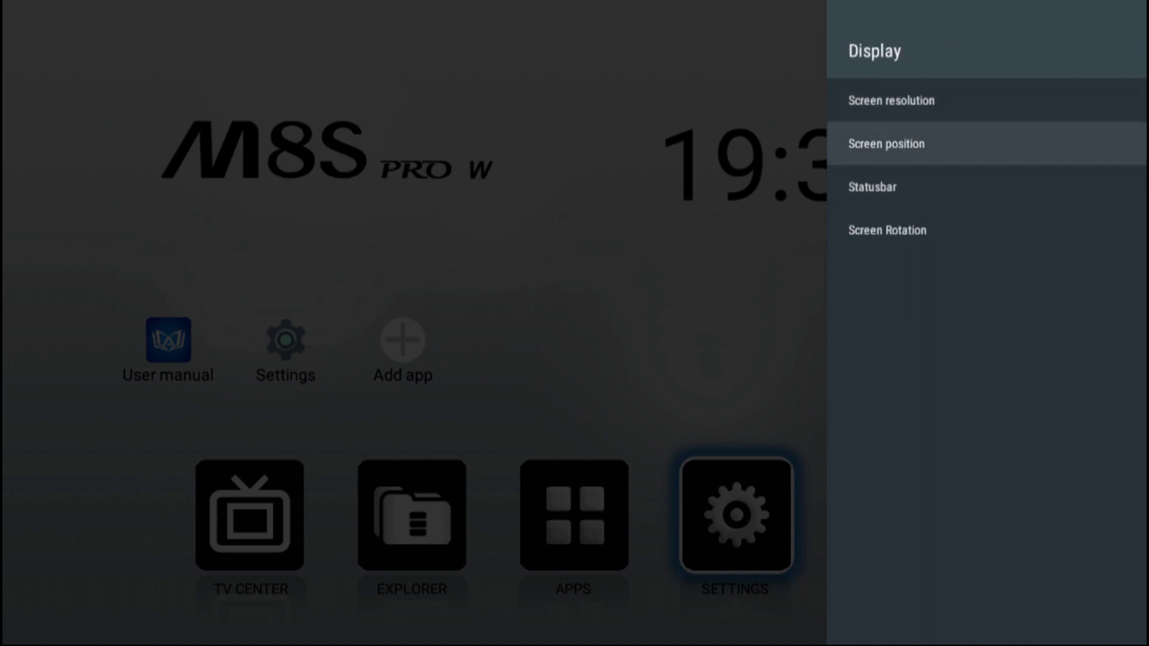
{"action": "key", "text": "Return"}
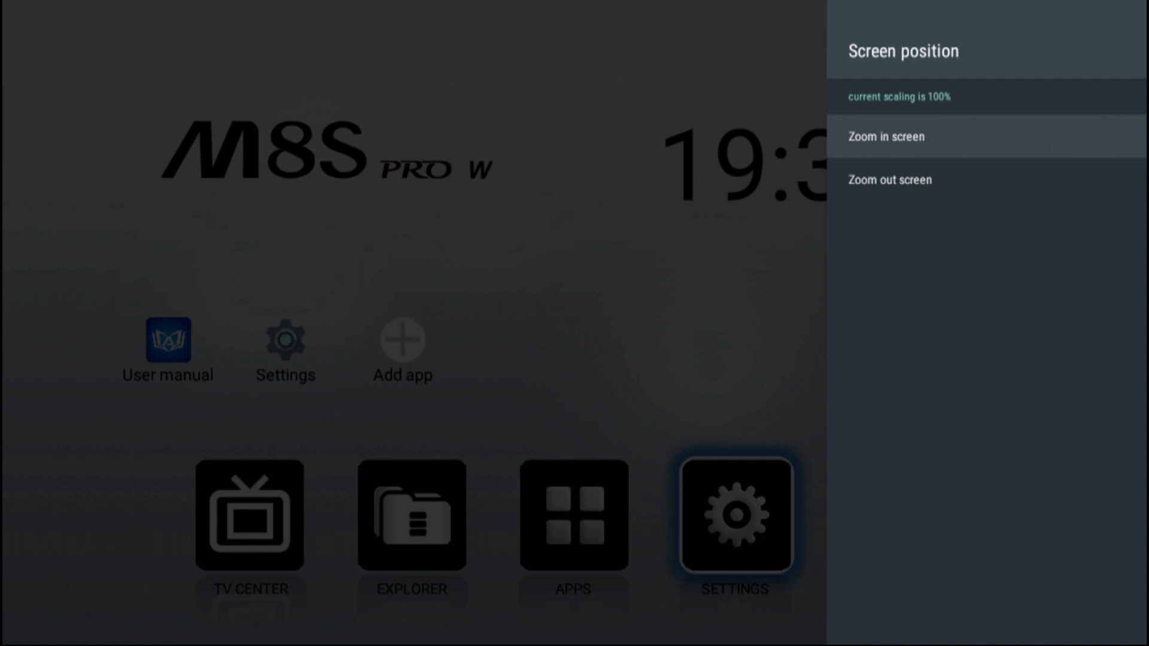
{"action": "key", "text": "Escape"}
Step: Set the Statusbar display option to ON
{"action": "key", "text": "Down"}
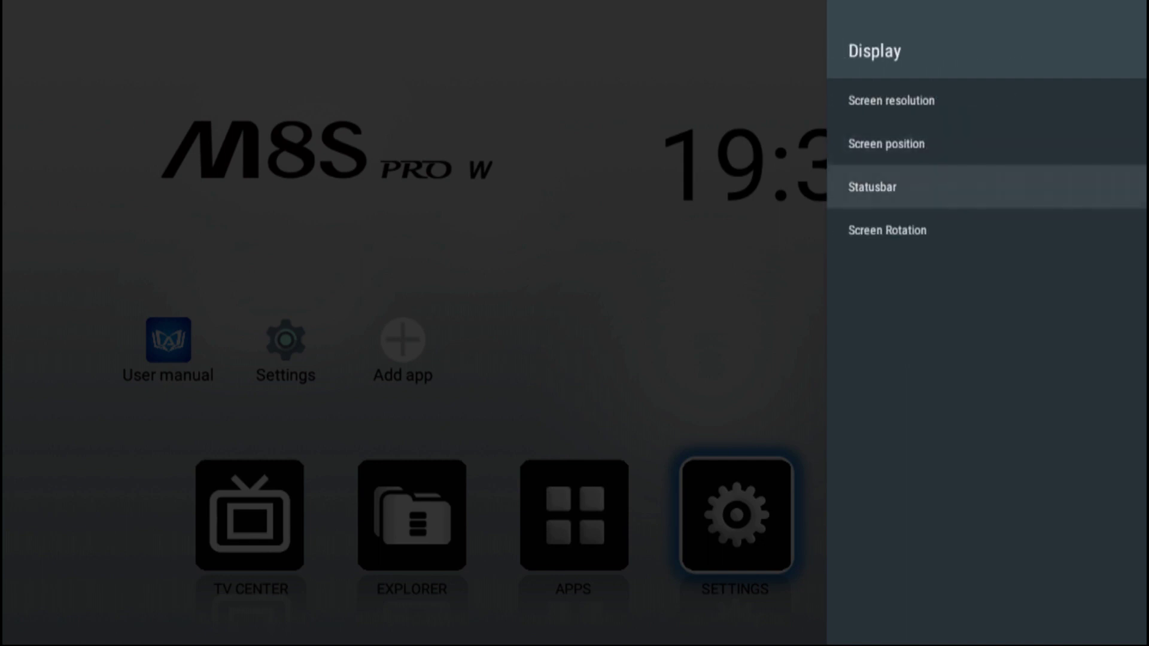
{"action": "key", "text": "Return"}
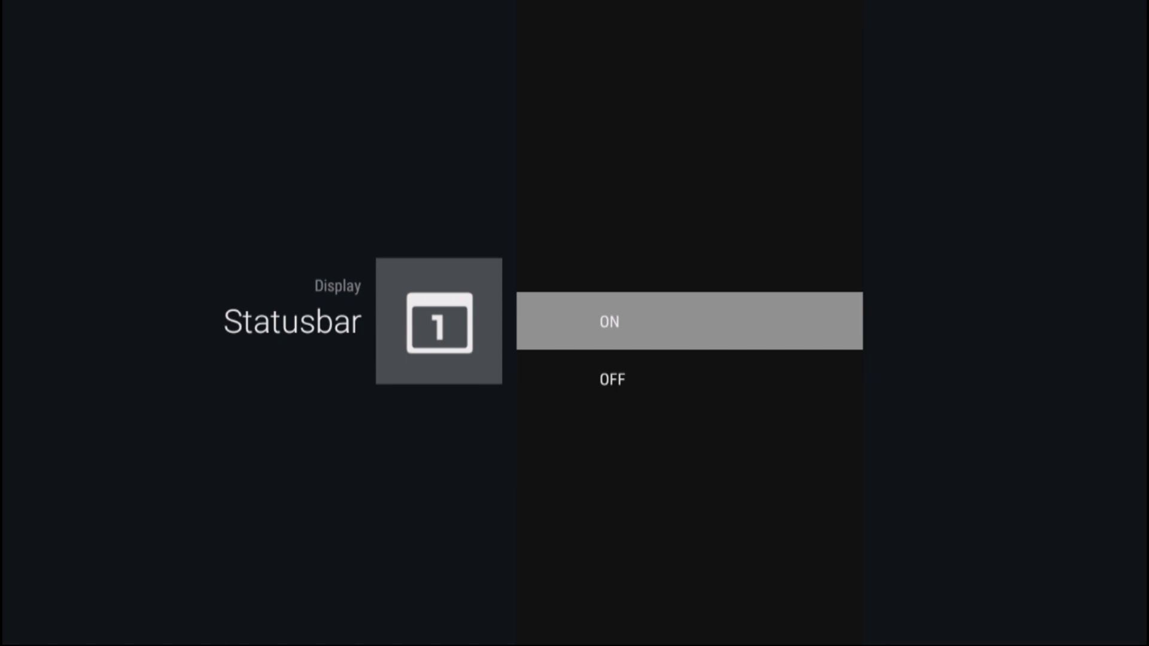
{"action": "key", "text": "Return"}
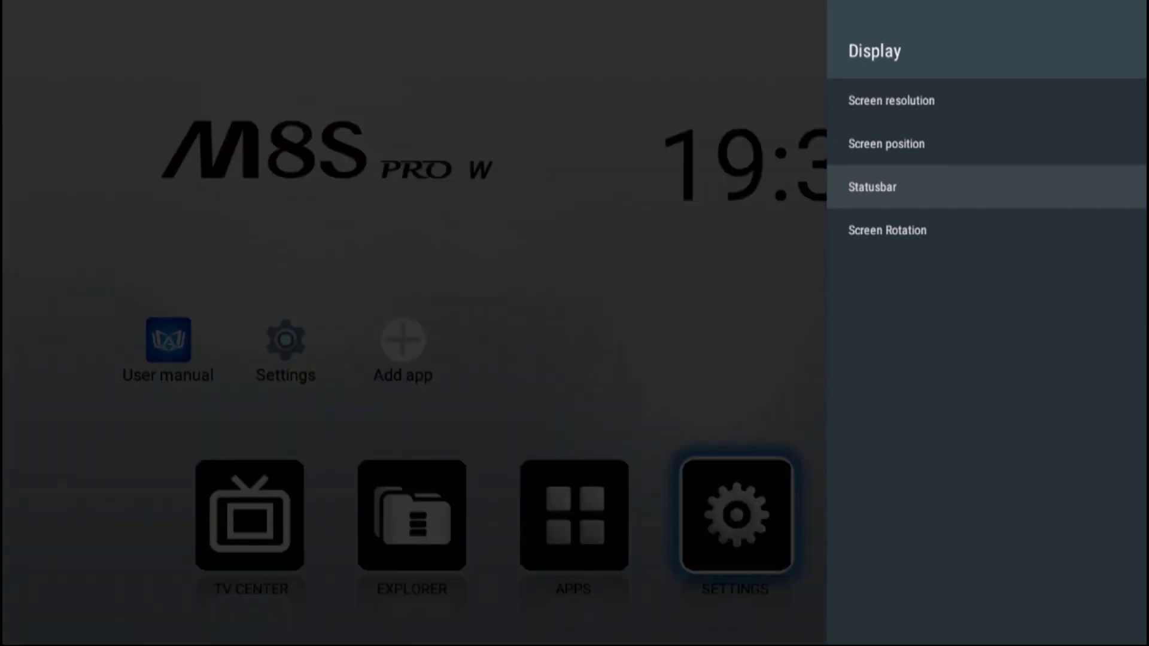
Step: View the Screen Rotation choices and go back to the Settings list
{"action": "key", "text": "Down"}
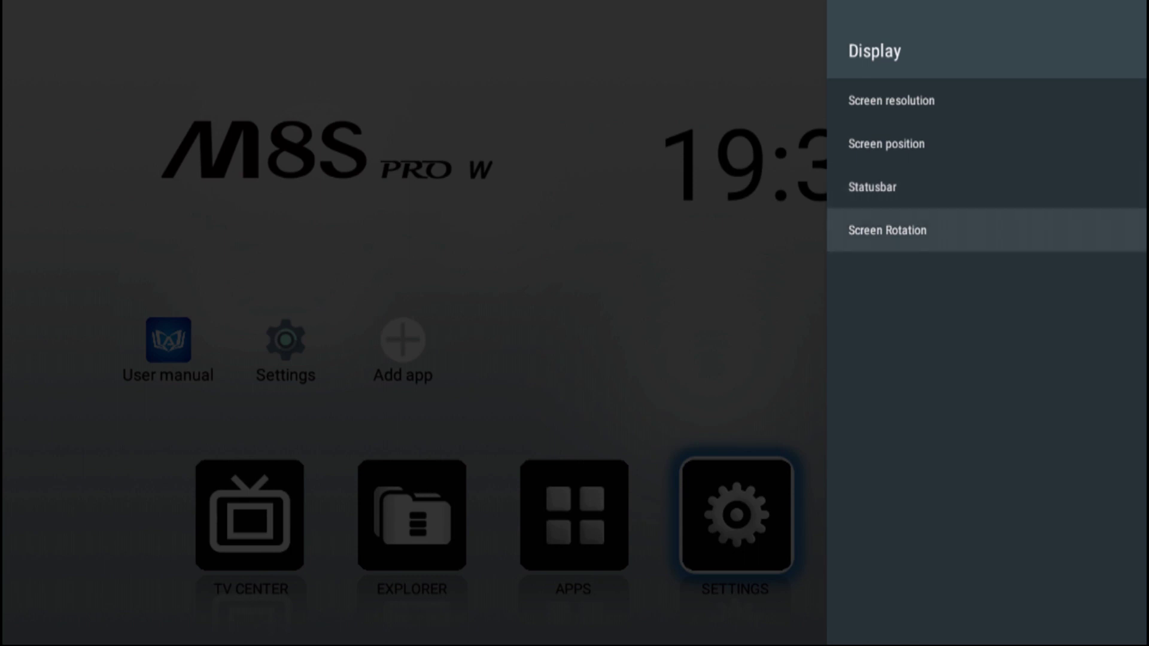
{"action": "key", "text": "Return"}
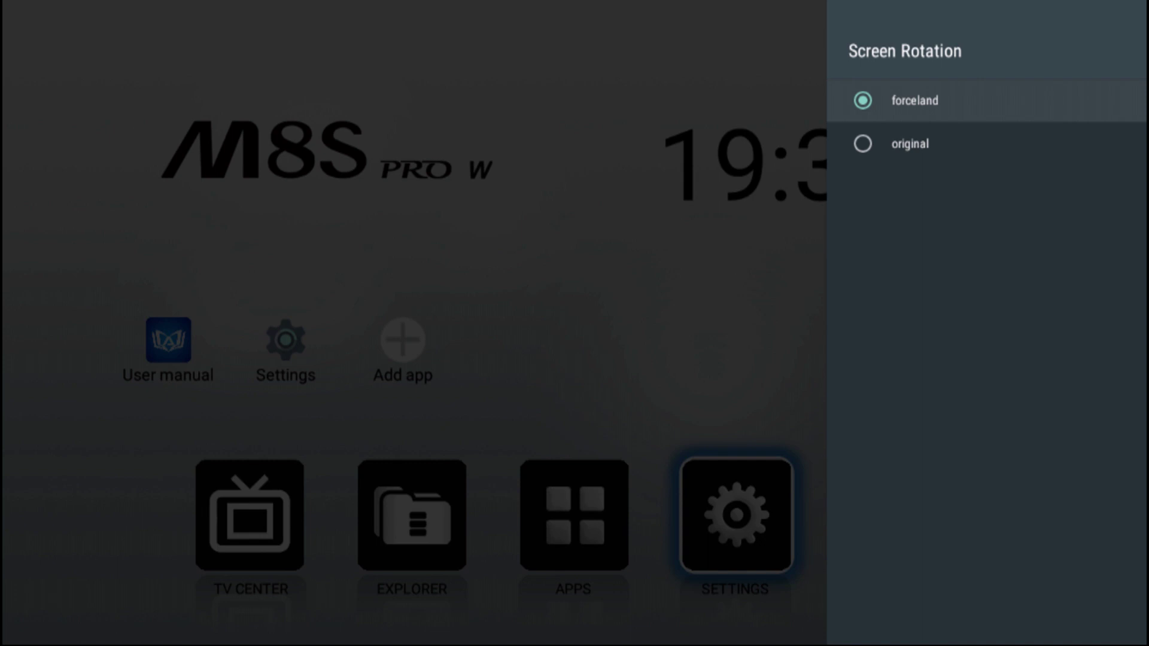
{"action": "key", "text": "Escape"}
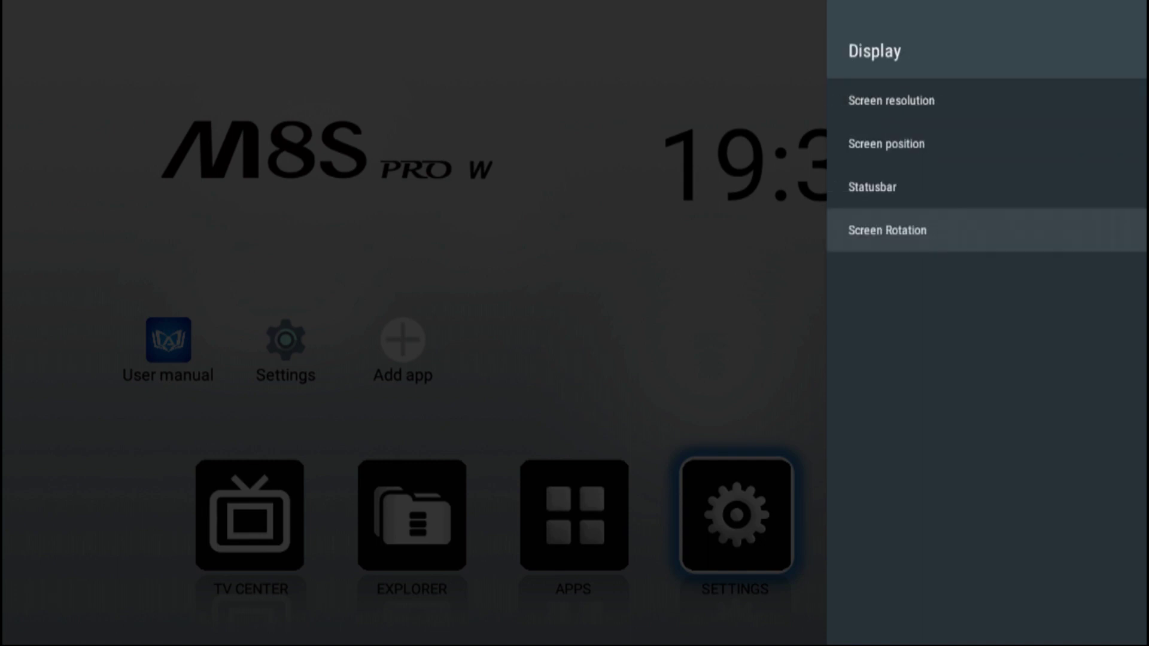
{"action": "key", "text": "Escape"}
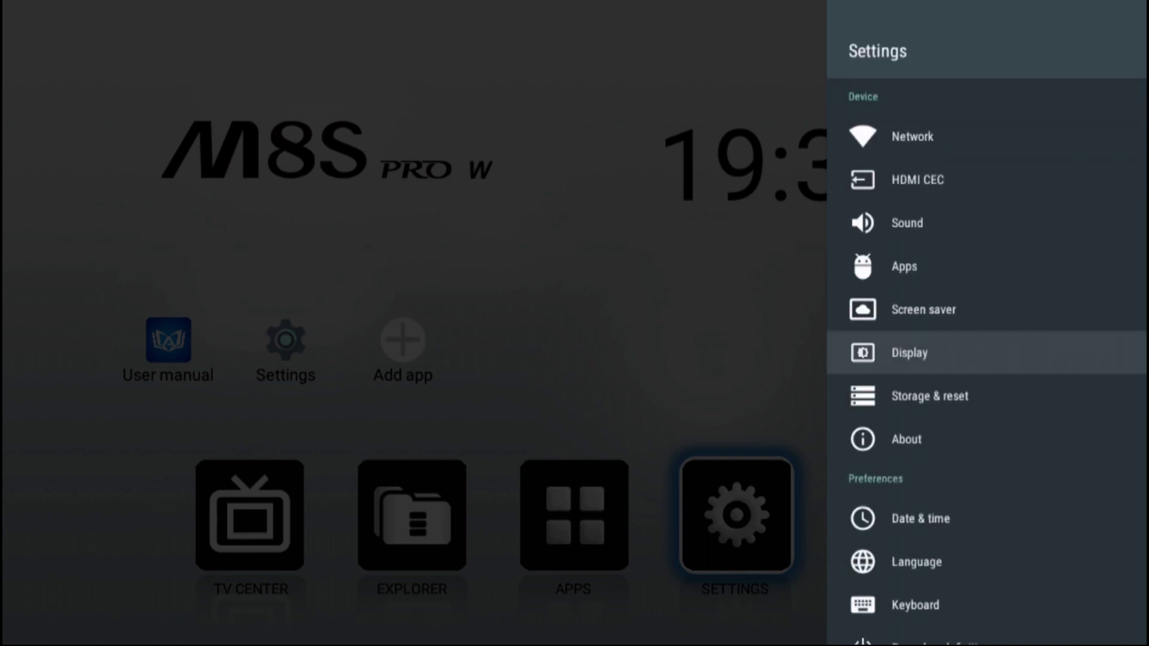
Step: Open the Storage & reset settings and examine the device's internal and removable storage
{"action": "key", "text": "Down"}
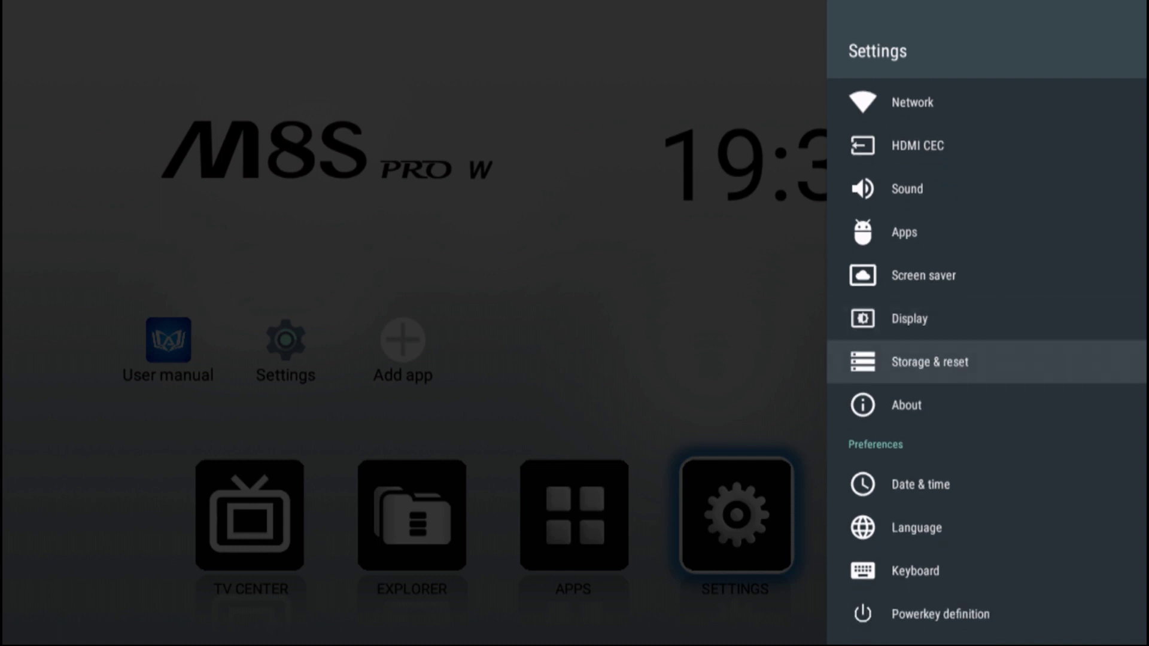
{"action": "key", "text": "Return"}
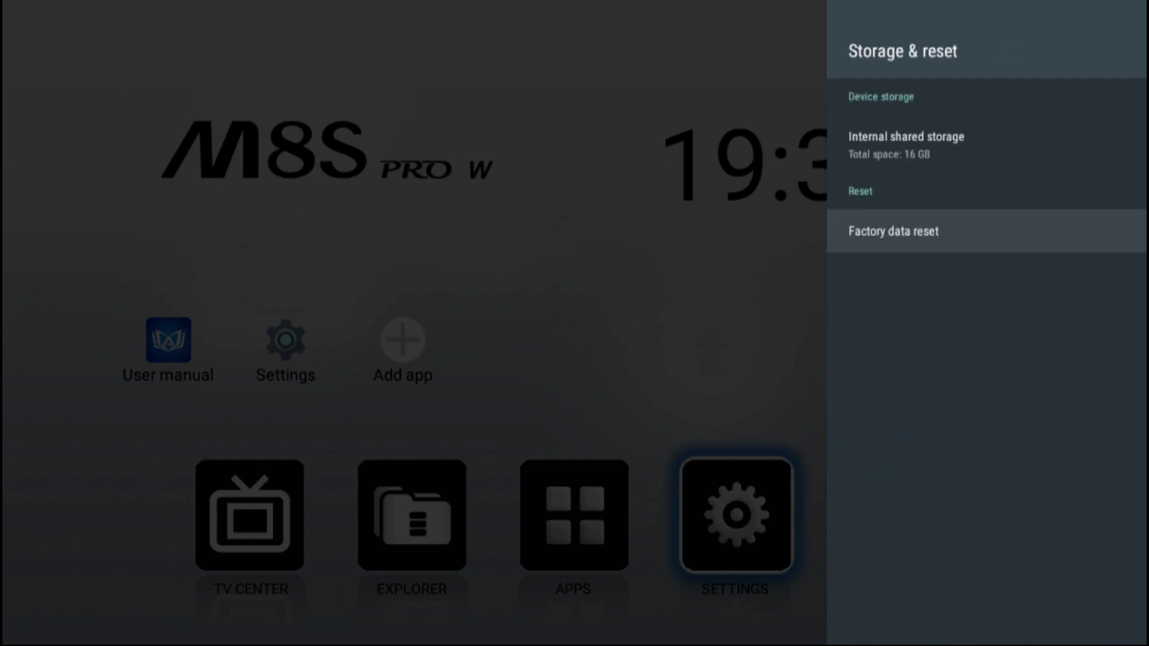
{"action": "key", "text": "Up"}
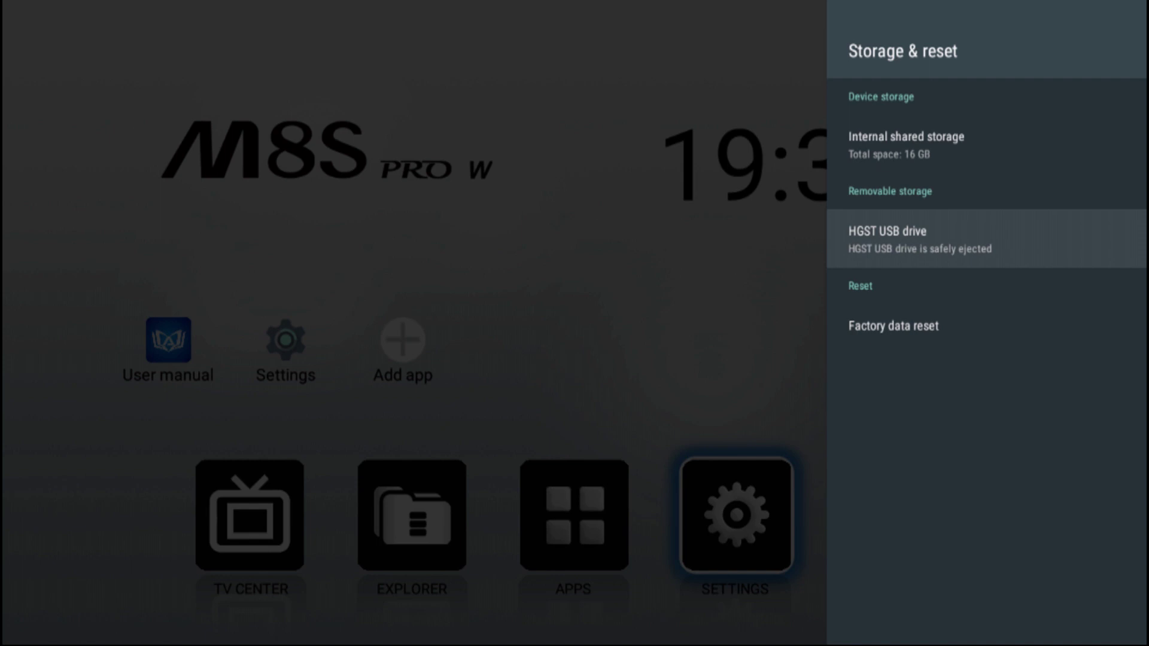
Step: View the options for the MP3 (TOURO USB DRIVE) removable storage and return to the Settings list
{"action": "key", "text": "Up"}
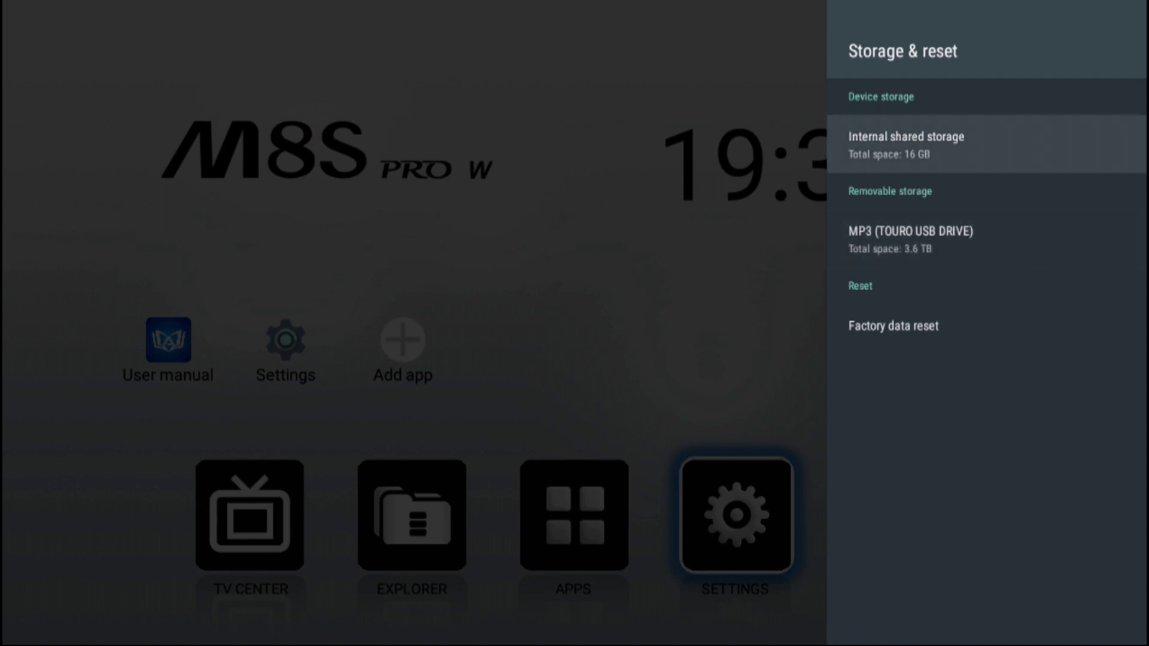
{"action": "key", "text": "Down"}
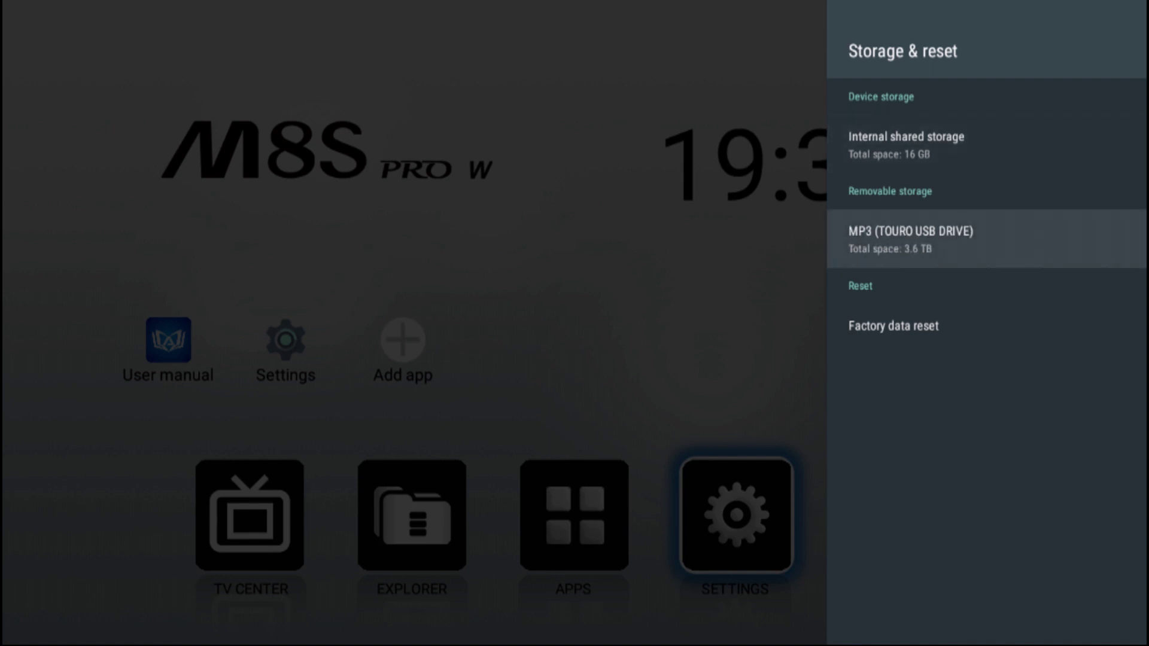
{"action": "key", "text": "Return"}
{"action": "key", "text": "Escape"}
Step: Open the About page and examine the device's model, Android version, kernel version and build, returning to the Settings list
{"action": "key", "text": "Down"}
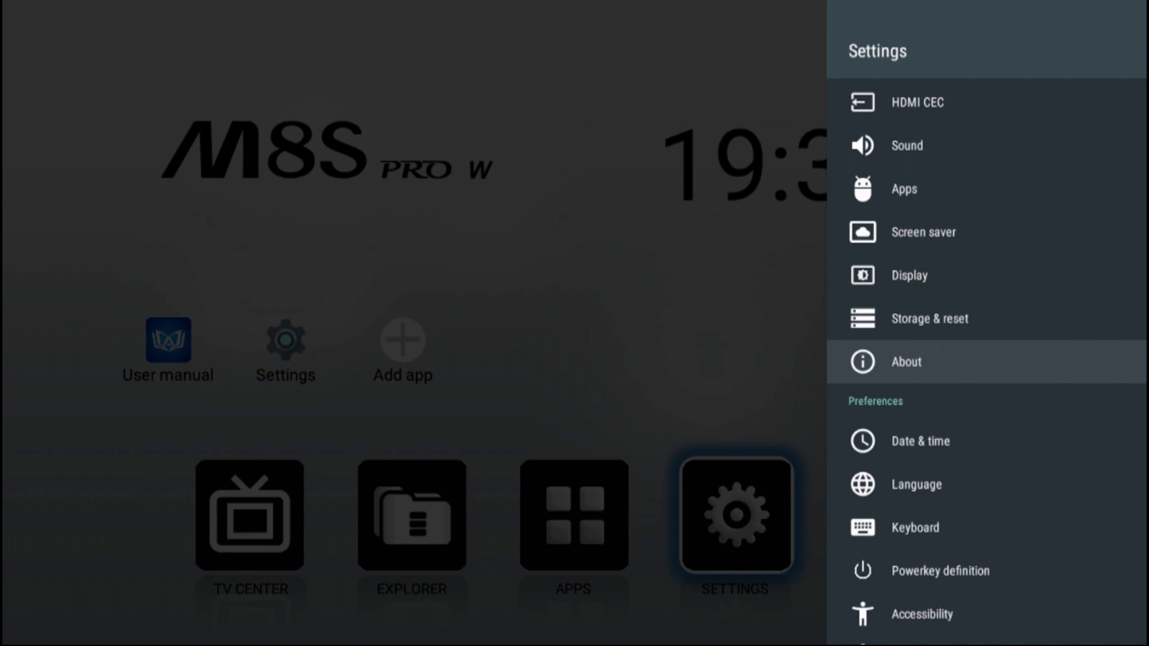
{"action": "key", "text": "Return"}
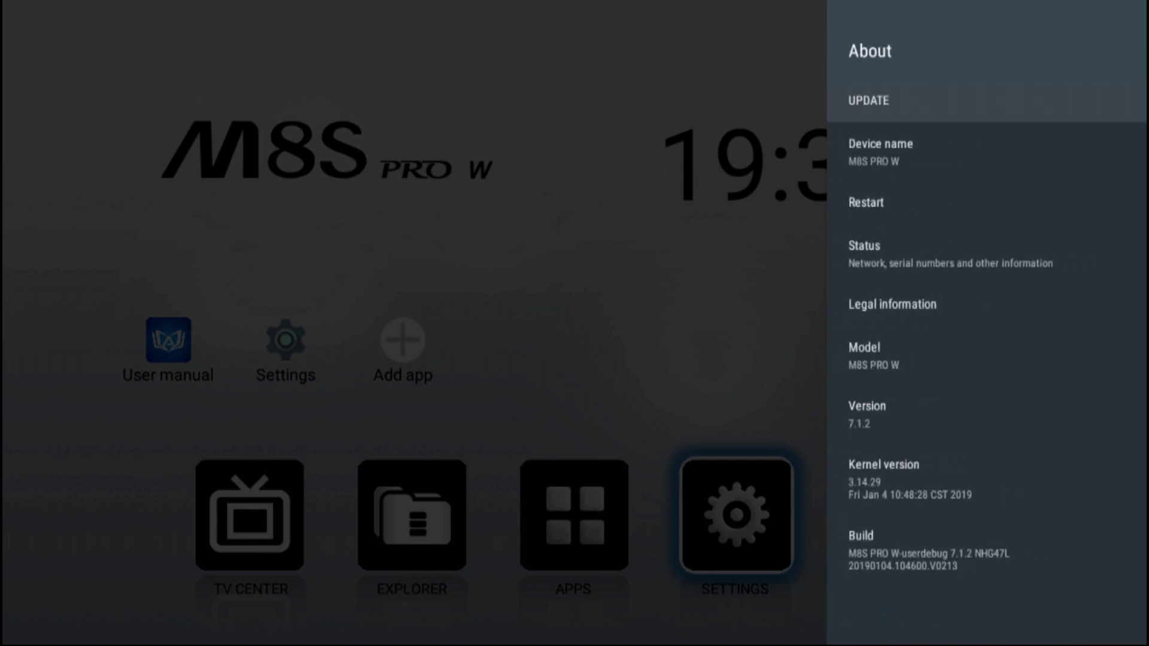
{"action": "key", "text": "Down"}
{"action": "key", "text": "Down"}
{"action": "key", "text": "Down"}
{"action": "key", "text": "Down"}
{"action": "key", "text": "Down"}
{"action": "key", "text": "Down"}
{"action": "key", "text": "Down"}
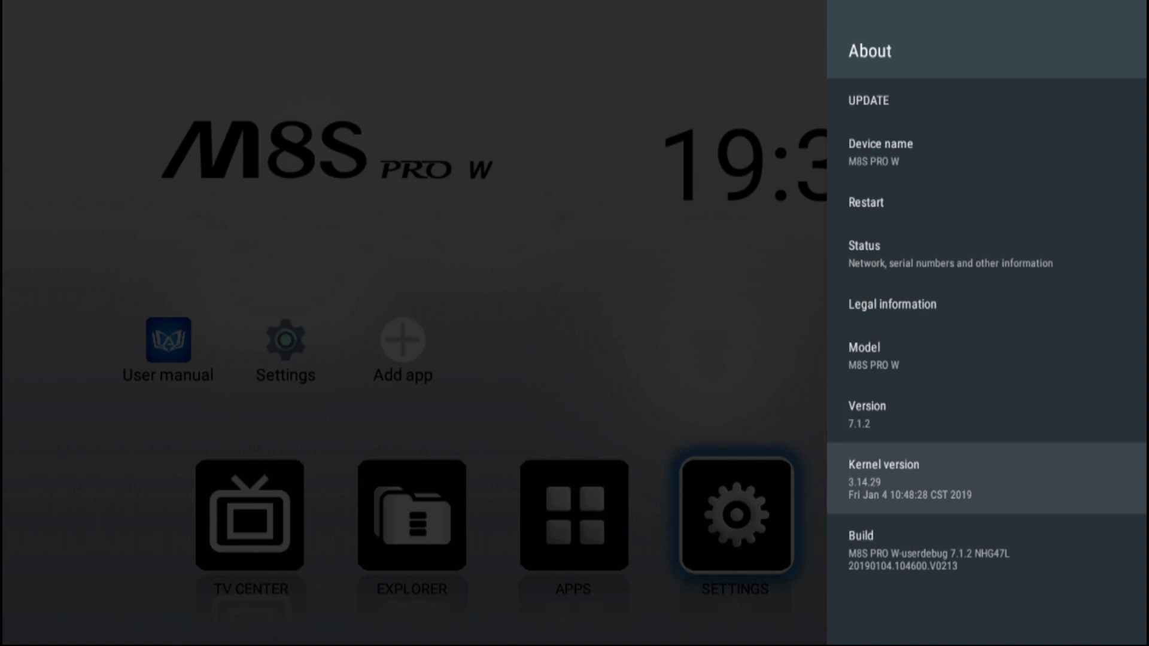
{"action": "key", "text": "Up"}
{"action": "key", "text": "Up"}
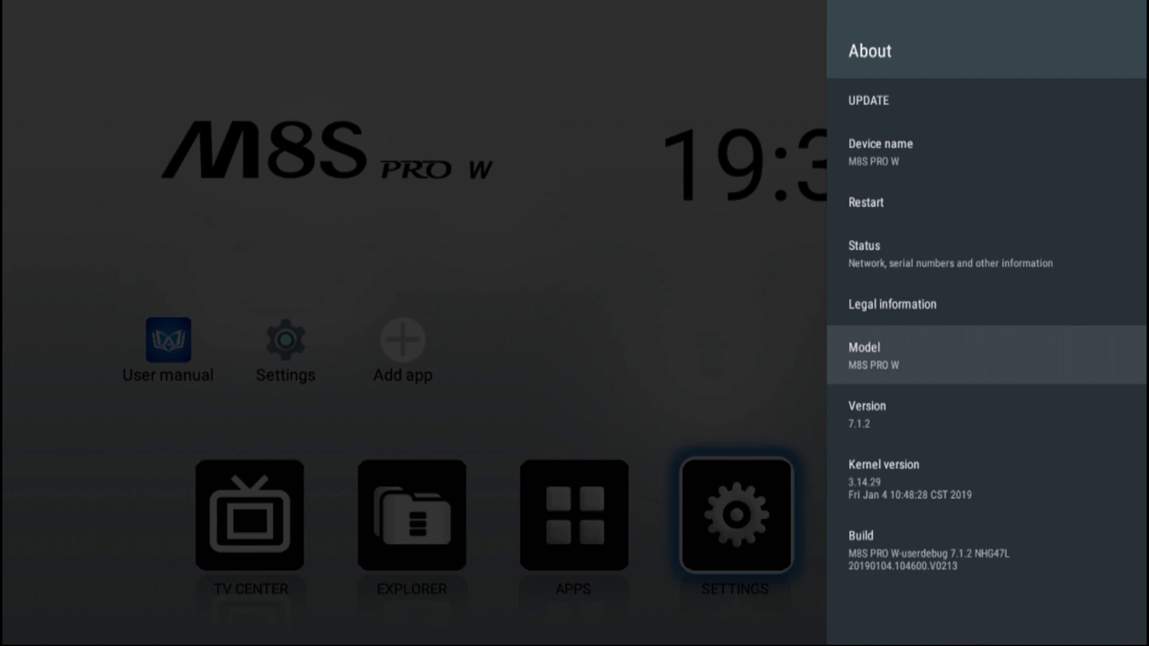
{"action": "key", "text": "Escape"}
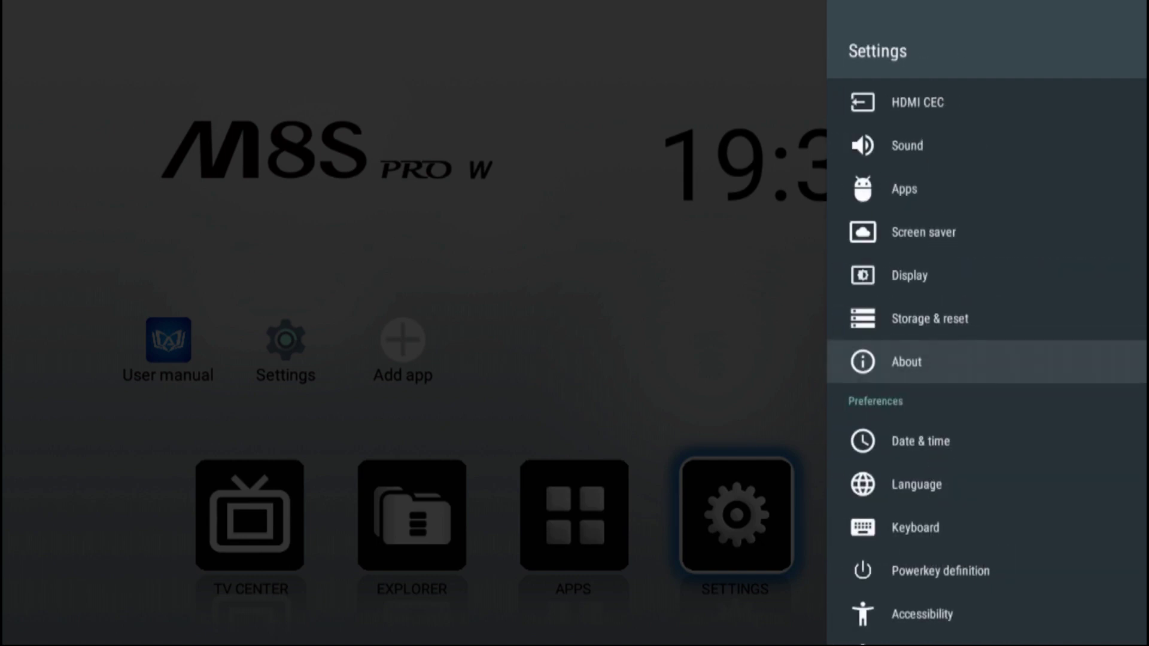
Step: Change the time zone in the Date & time settings and return to the Settings list
{"action": "key", "text": "Down"}
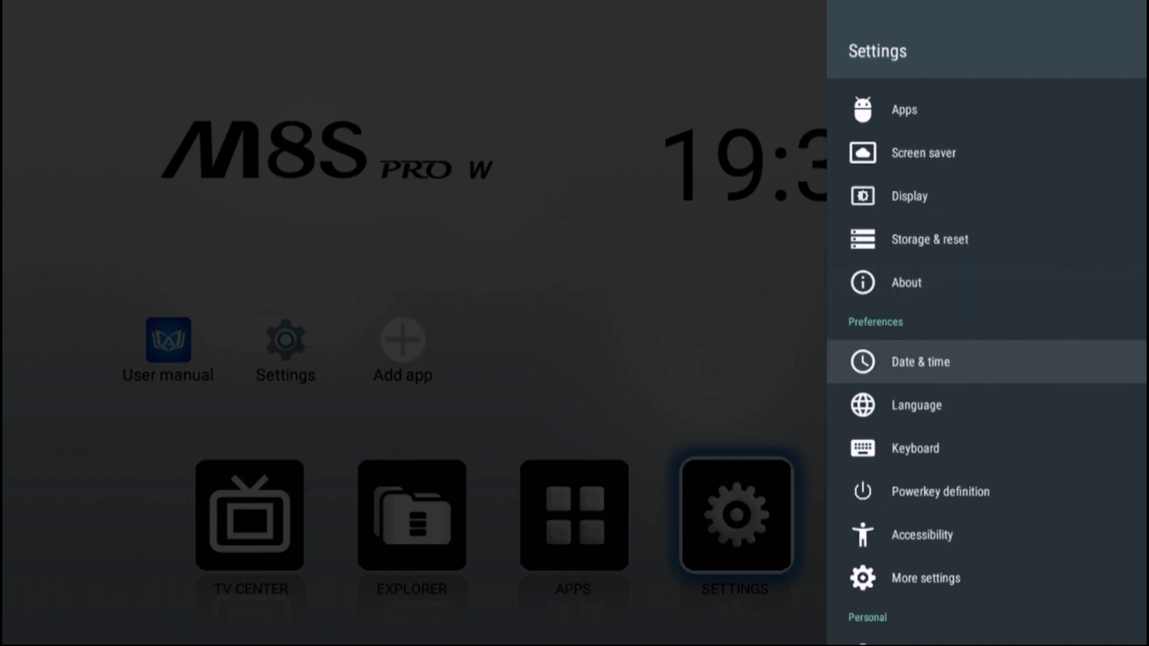
{"action": "key", "text": "Return"}
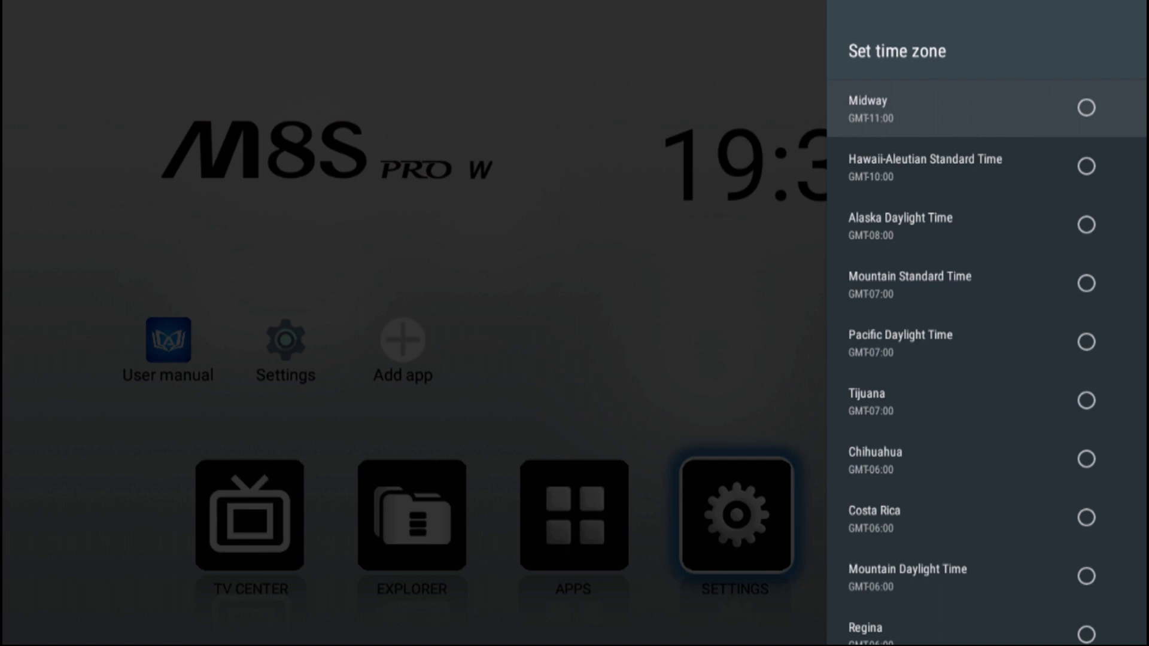
{"action": "key", "text": "Down"}
{"action": "key", "text": "Down"}
{"action": "key", "text": "Down"}
{"action": "key", "text": "Down"}
{"action": "key", "text": "Down"}
{"action": "key", "text": "Down"}
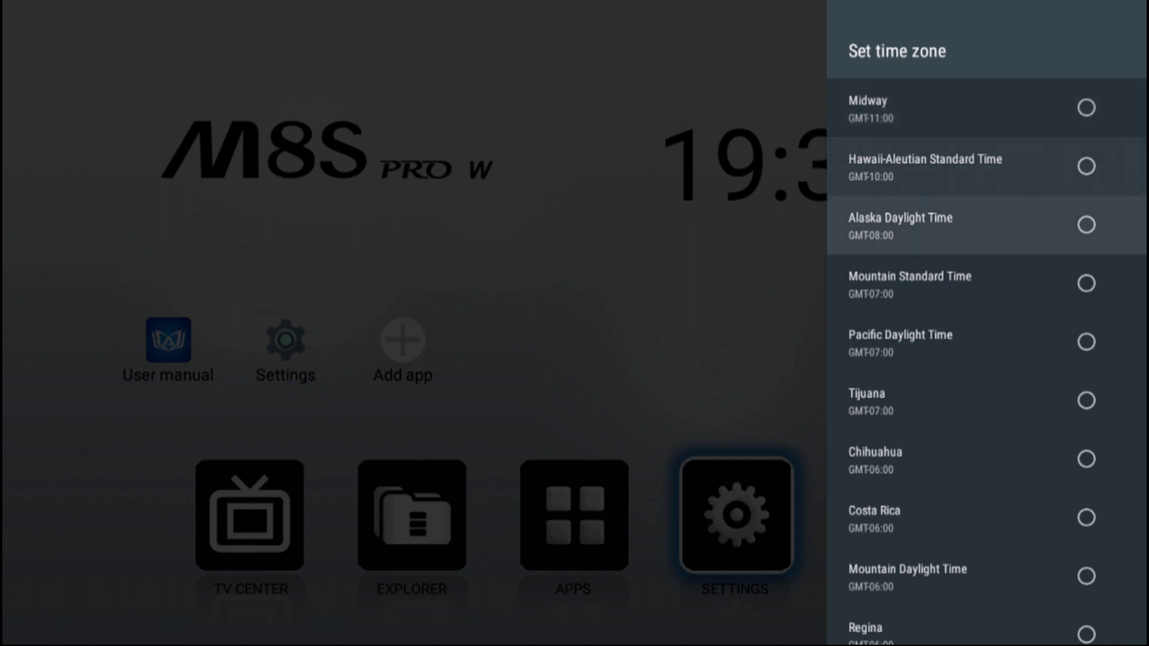
{"action": "key", "text": "Down"}
{"action": "key", "text": "Down"}
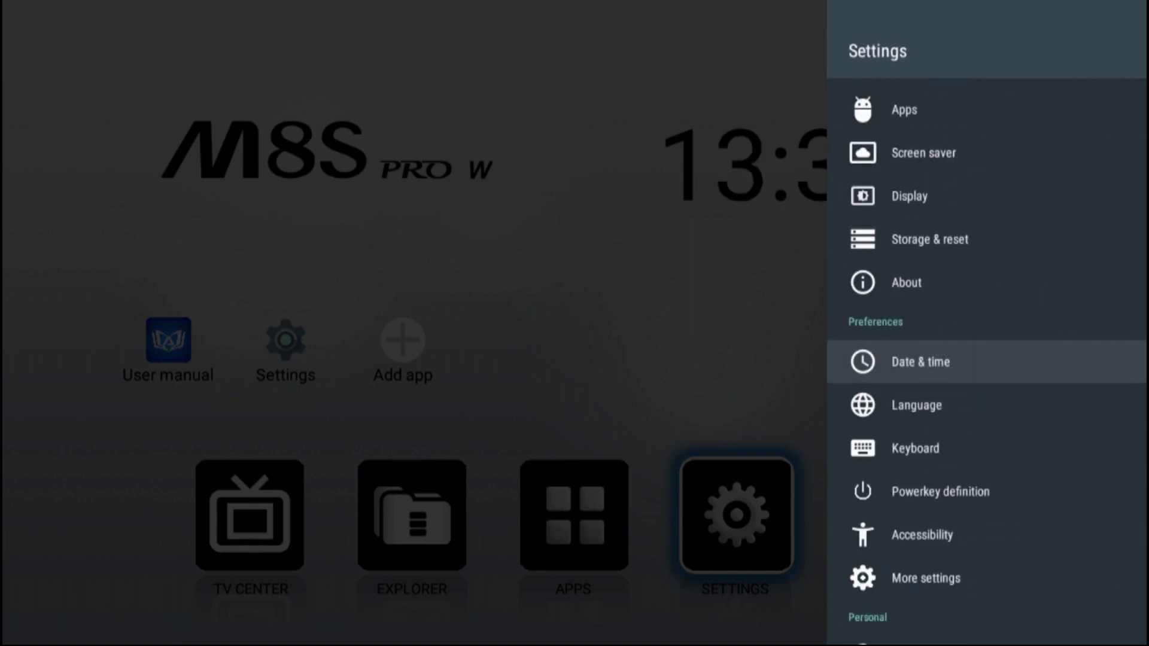
Step: Set the system language to Español (España)
{"action": "key", "text": "Down"}
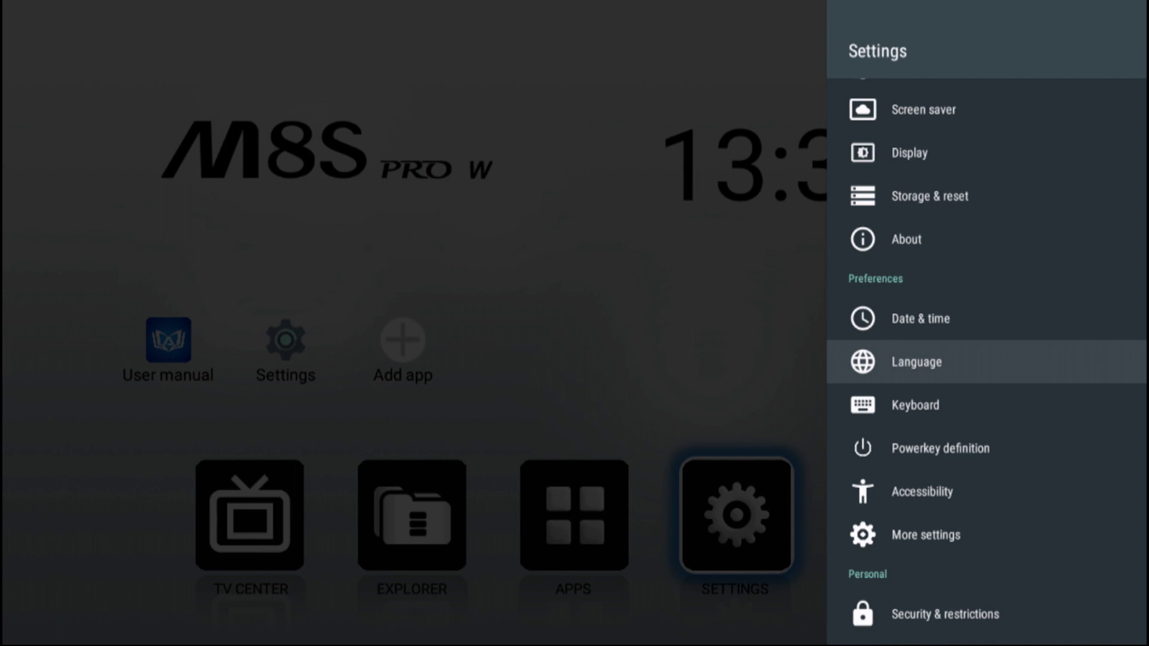
{"action": "key", "text": "Return"}
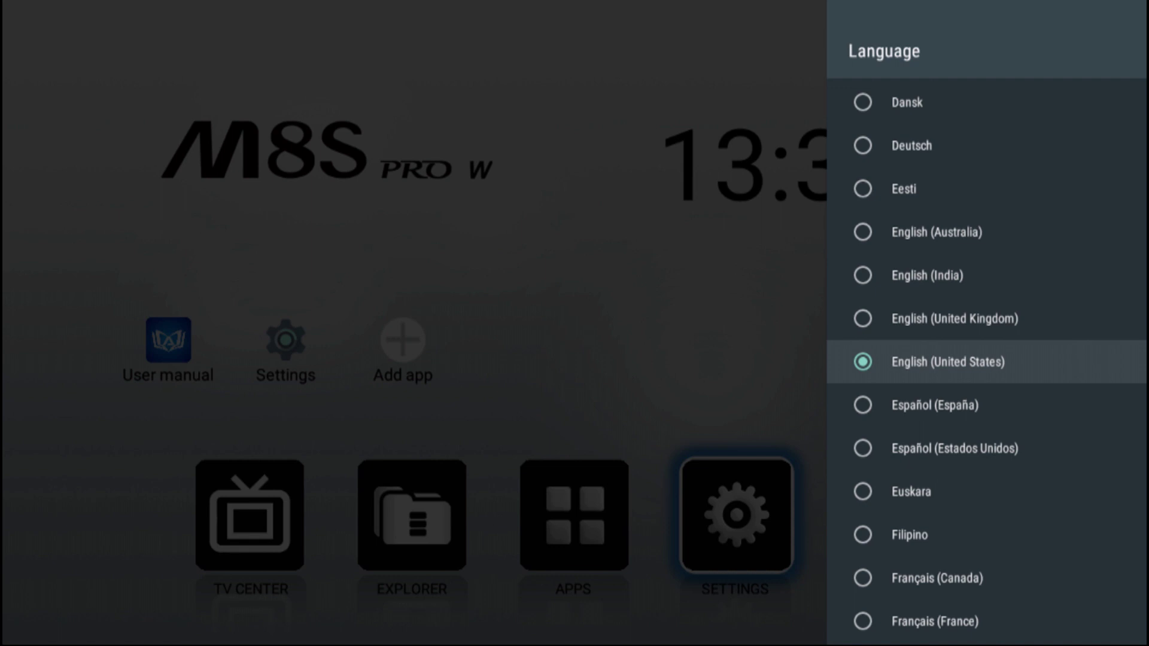
{"action": "key", "text": "Down"}
{"action": "key", "text": "Down"}
{"action": "key", "text": "Down"}
{"action": "key", "text": "Down"}
{"action": "key", "text": "Down"}
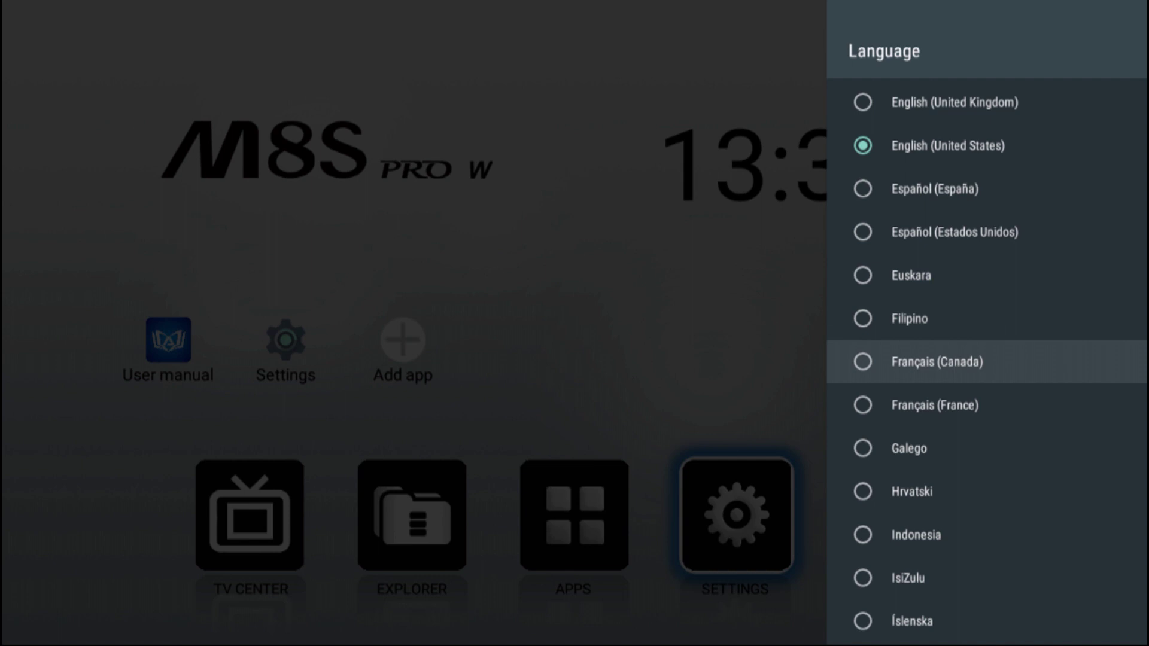
{"action": "key", "text": "Down"}
{"action": "key", "text": "Down"}
{"action": "key", "text": "Down"}
{"action": "key", "text": "Up"}
{"action": "key", "text": "Up"}
{"action": "key", "text": "Up"}
{"action": "key", "text": "Up"}
{"action": "key", "text": "Up"}
{"action": "key", "text": "Up"}
{"action": "key", "text": "Up"}
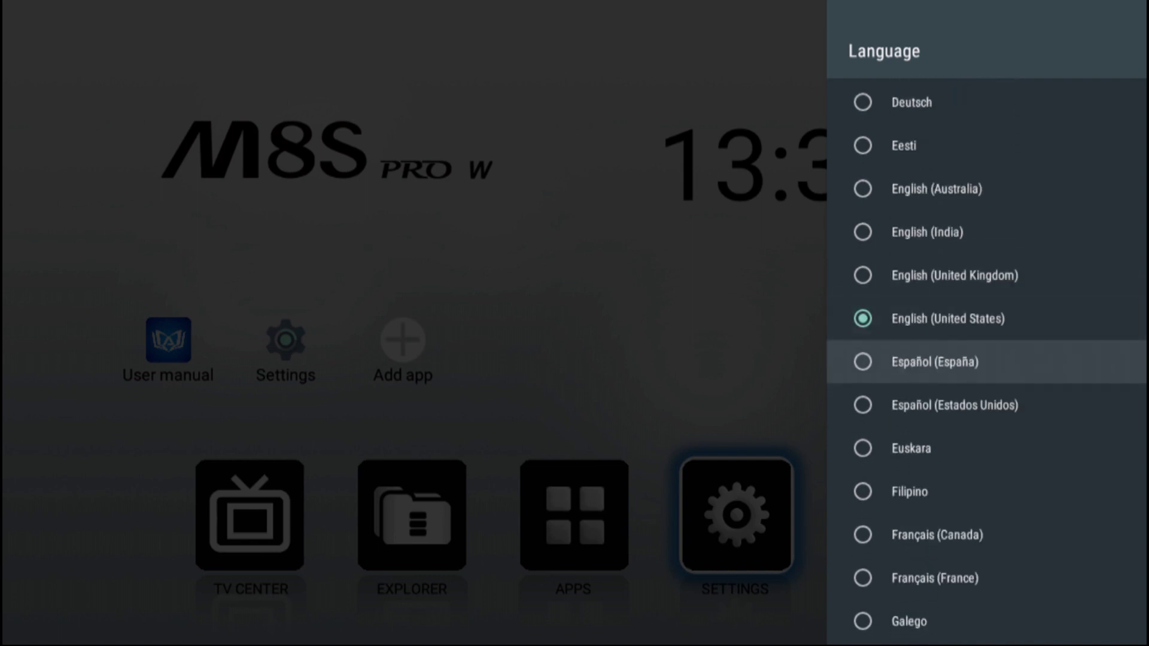
{"action": "key", "text": "Return"}
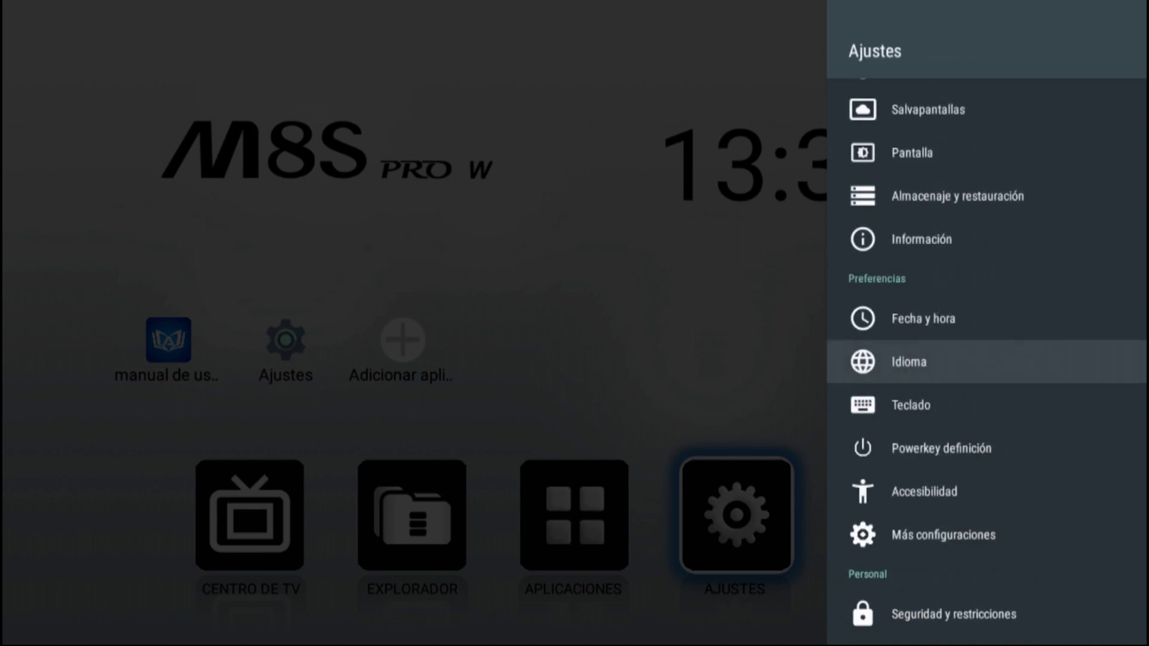
Step: View the Teclado settings with the available input methods and return to the Ajustes list
{"action": "key", "text": "Down"}
{"action": "key", "text": "Return"}
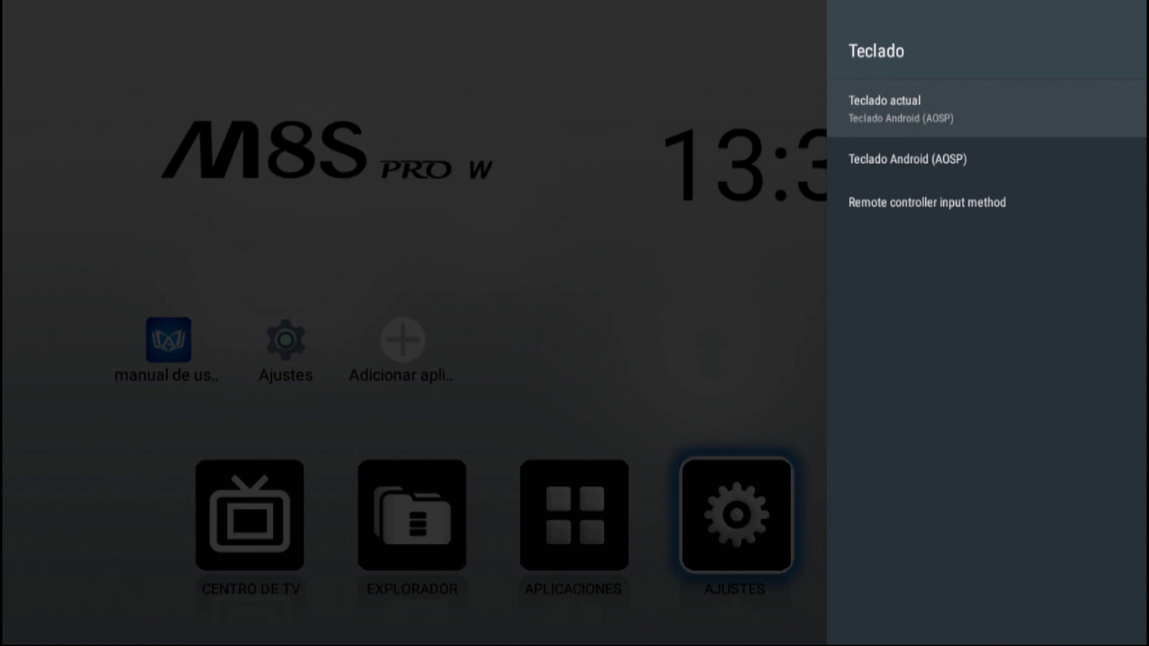
{"action": "key", "text": "Escape"}
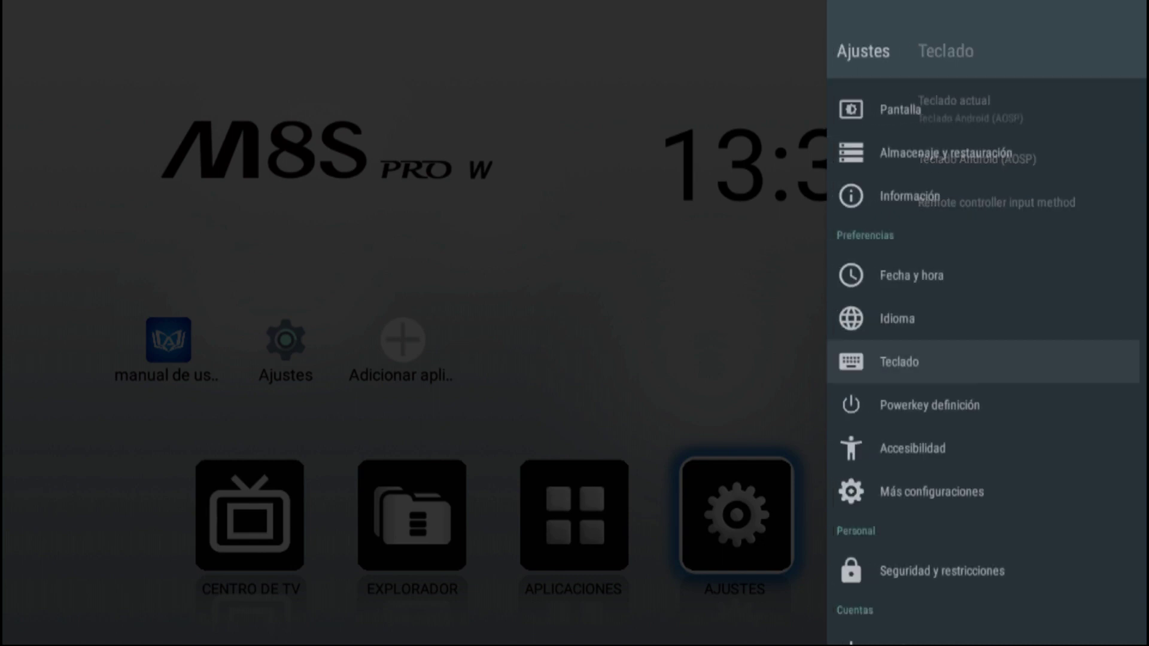
Step: View the Powerkey definición choices and return to the Ajustes list
{"action": "key", "text": "Down"}
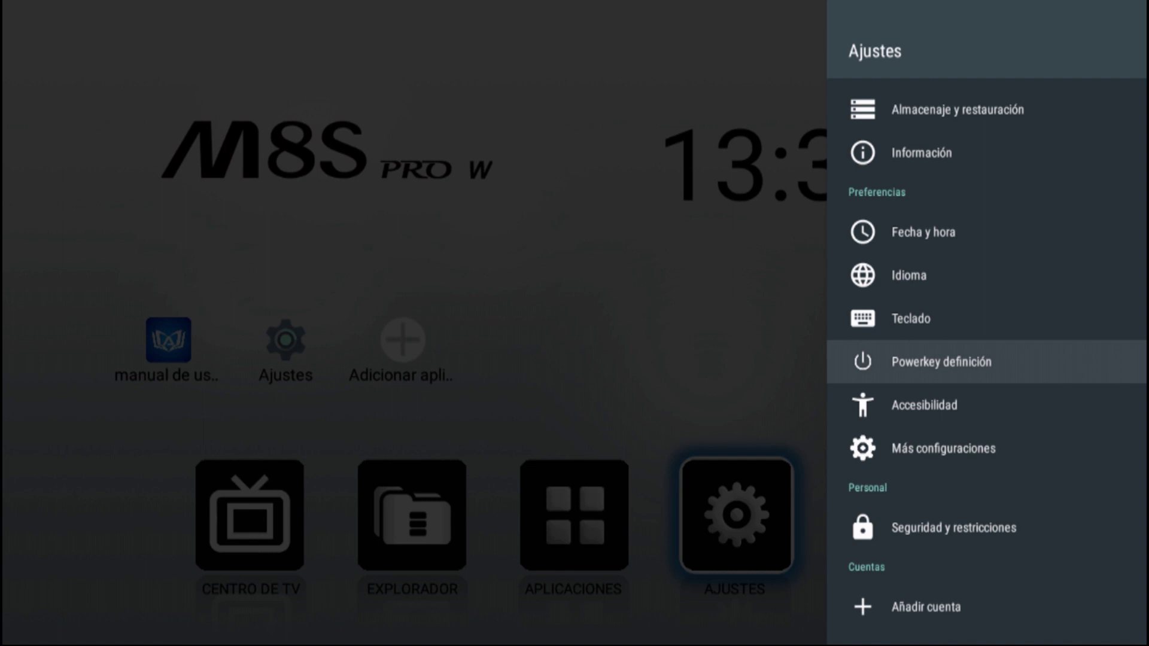
{"action": "key", "text": "Return"}
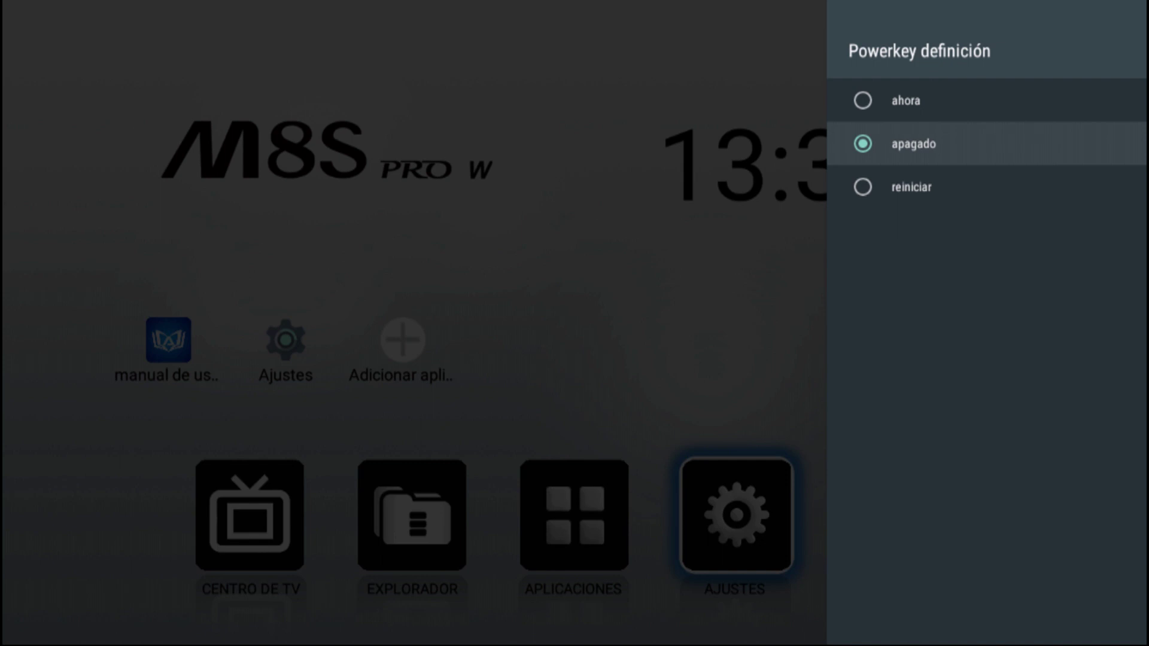
{"action": "key", "text": "Escape"}
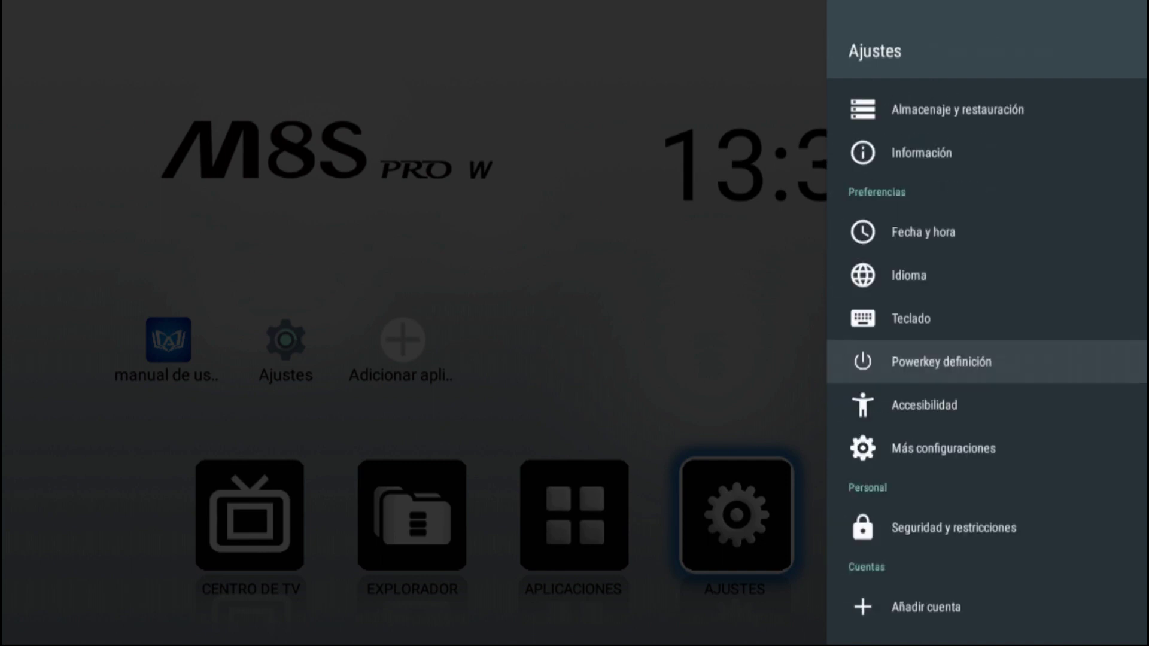
Step: Open Seguridad y restricciones, view its options for unknown sources and app verification, and return to the Ajustes list
{"action": "key", "text": "Down"}
{"action": "key", "text": "Down"}
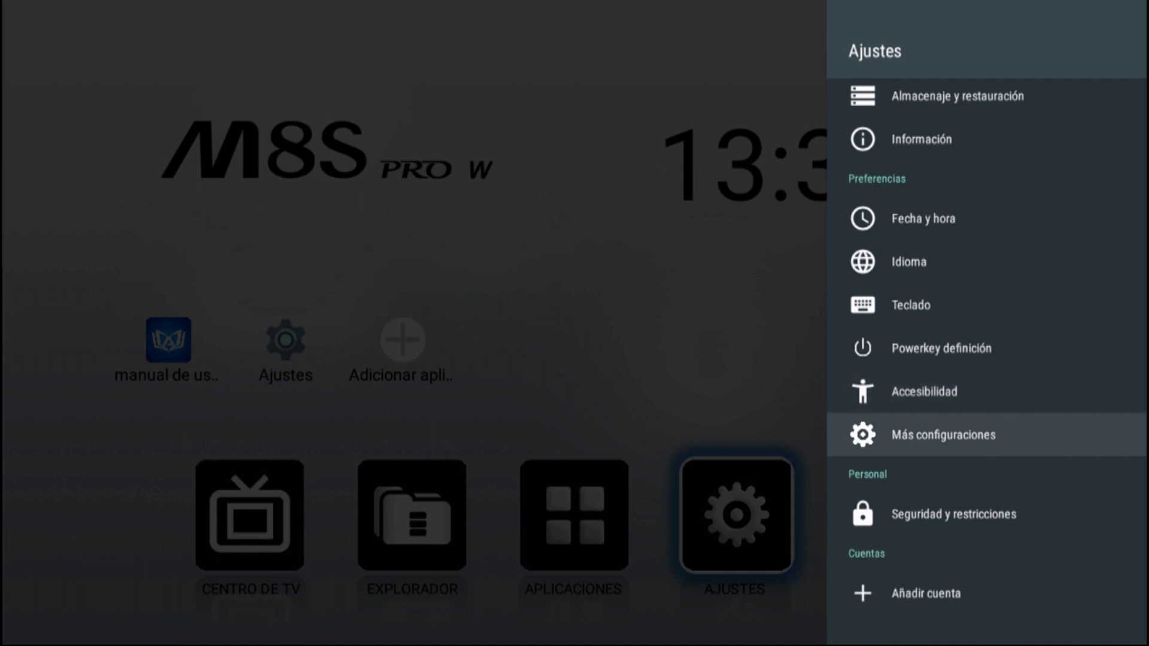
{"action": "key", "text": "Down"}
{"action": "key", "text": "Down"}
{"action": "key", "text": "Up"}
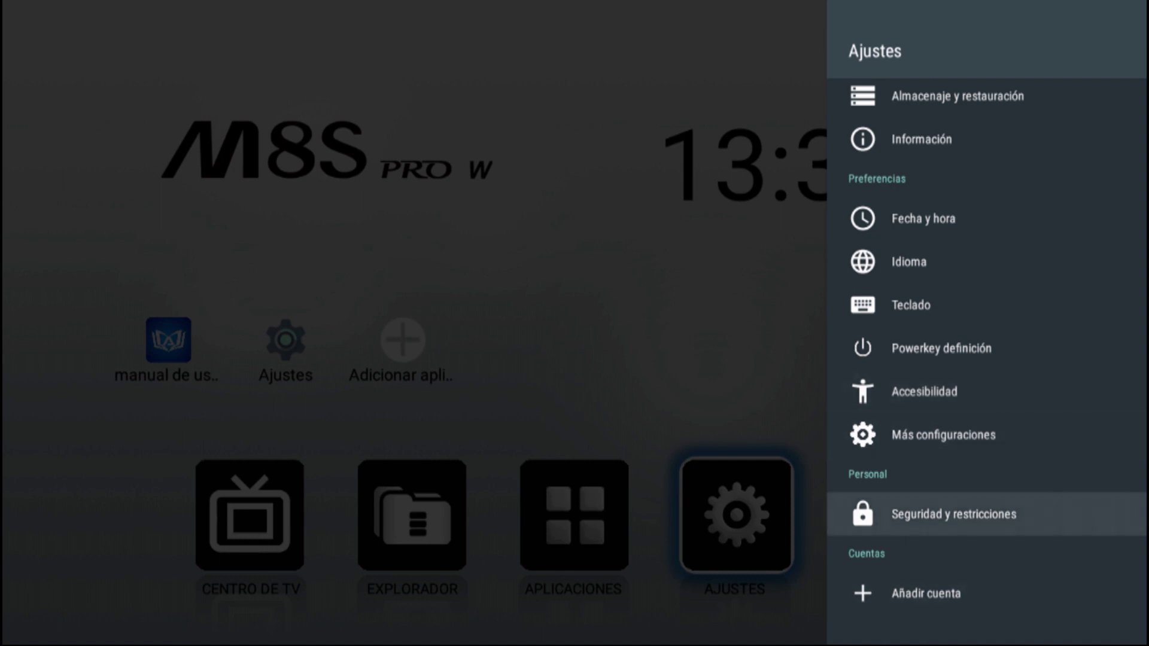
{"action": "key", "text": "Return"}
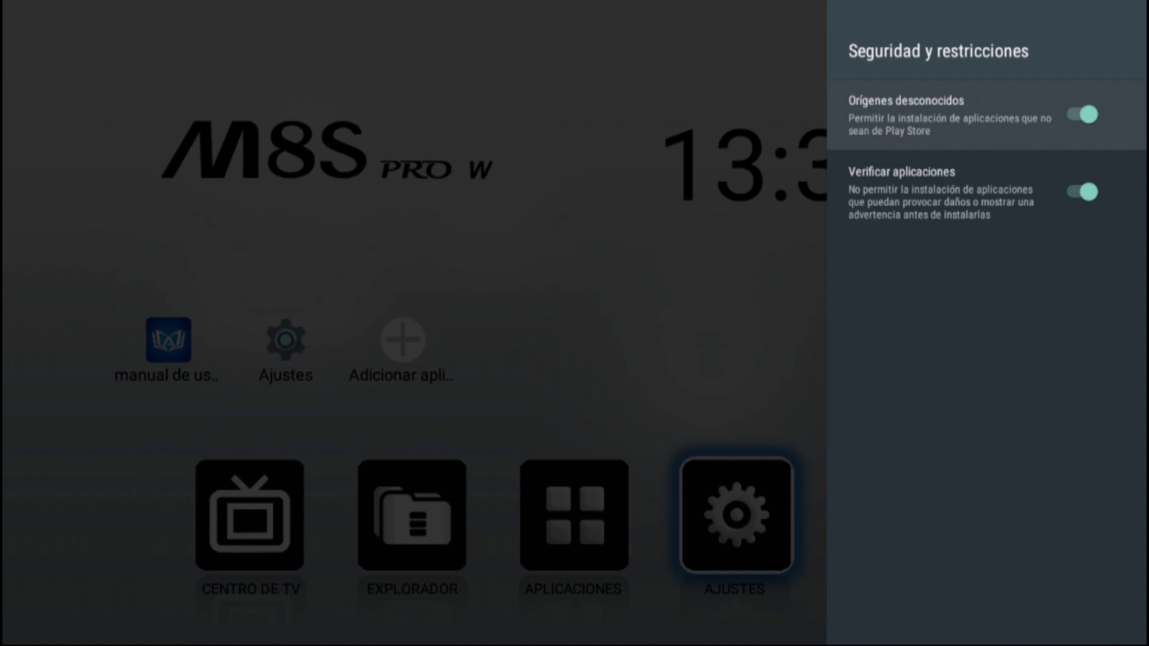
{"action": "key", "text": "Escape"}
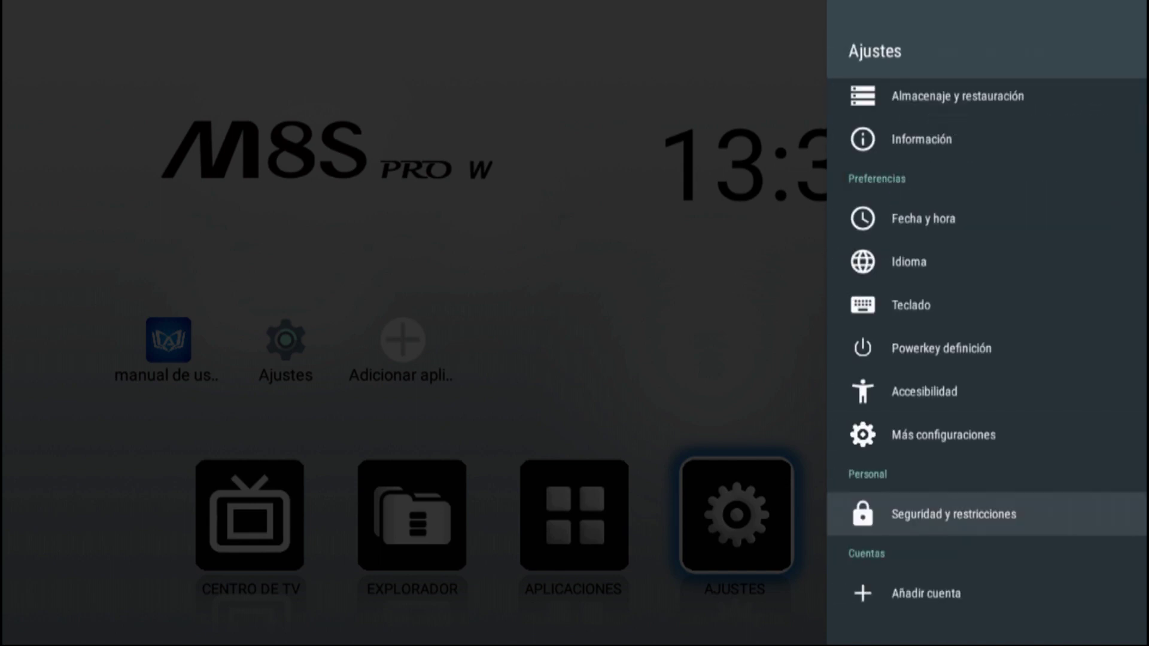
Step: Open Más configuraciones and look through the Sugerencias, Conexiones inalámbricas y redes and Dispositivo sections of the full settings
{"action": "key", "text": "Up"}
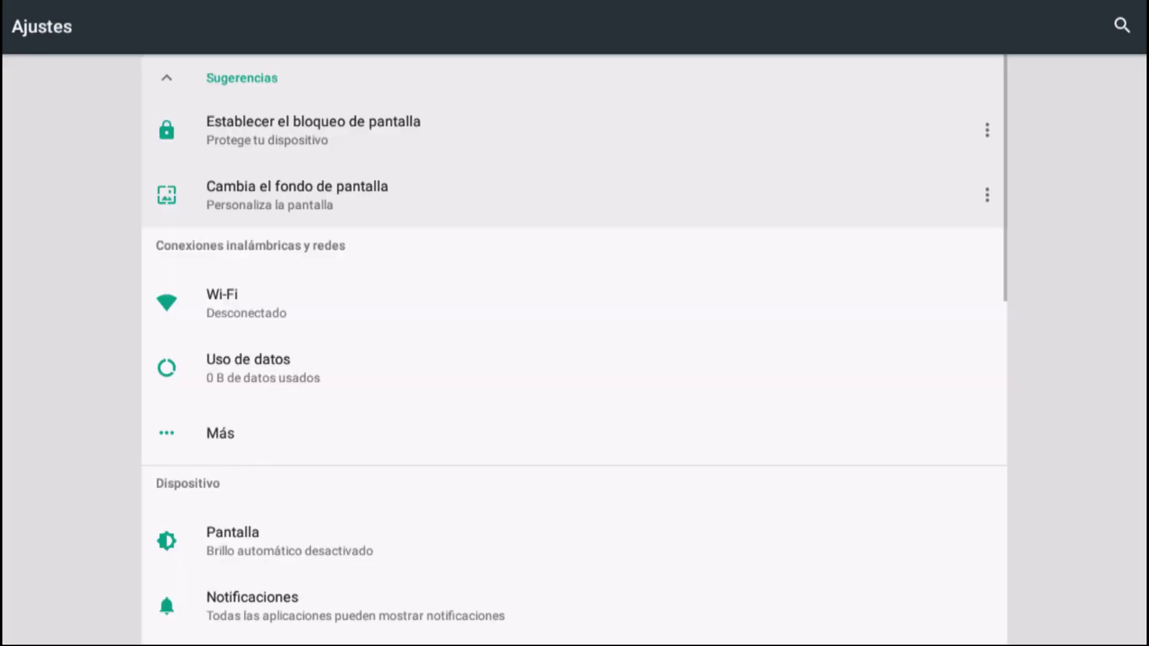
{"action": "key", "text": "Down"}
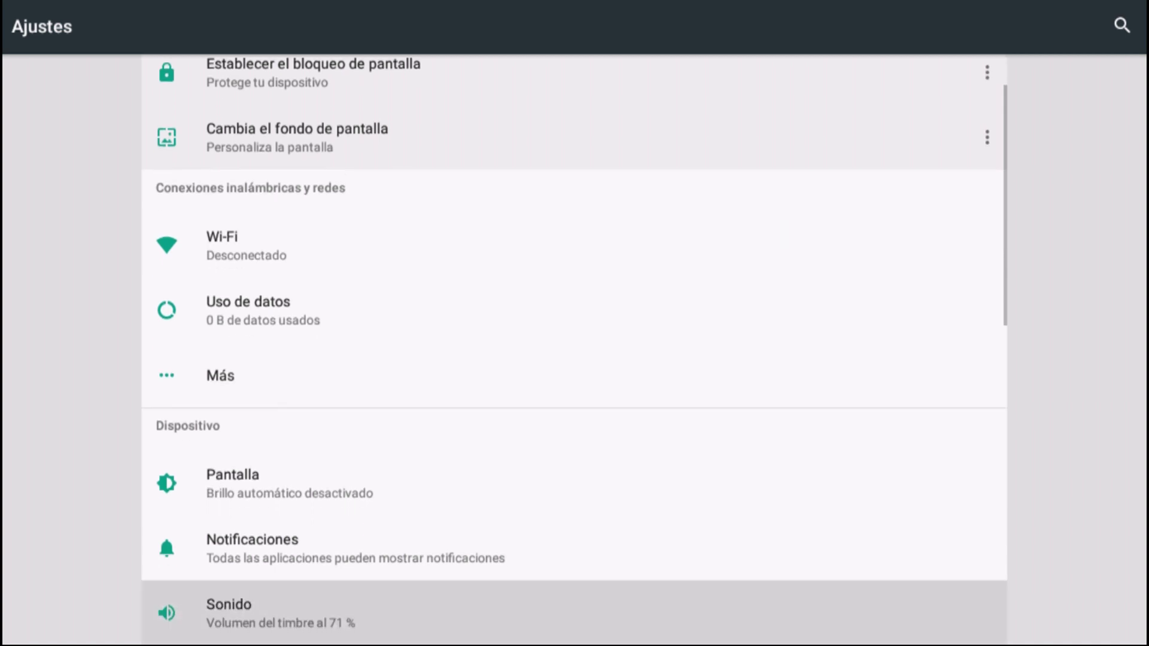
{"action": "key", "text": "Up"}
{"action": "key", "text": "Up"}
{"action": "key", "text": "Up"}
{"action": "key", "text": "Up"}
{"action": "key", "text": "Up"}
{"action": "key", "text": "Up"}
{"action": "key", "text": "Up"}
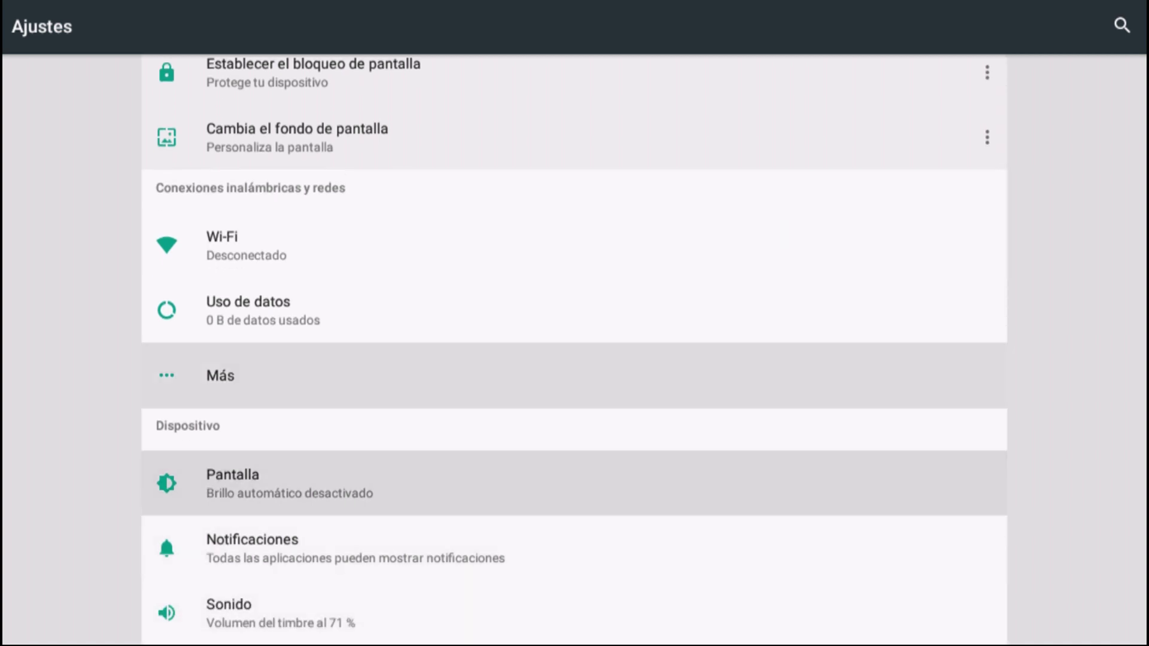
{"action": "key", "text": "Up"}
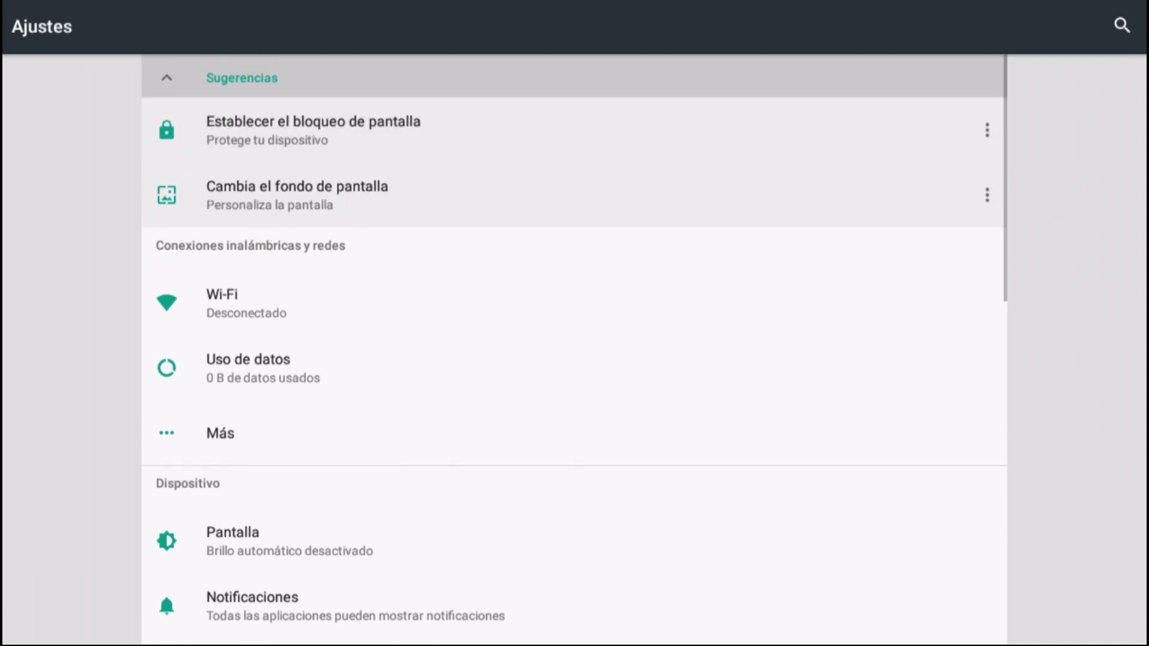
{"action": "key", "text": "Down"}
{"action": "key", "text": "Down"}
{"action": "key", "text": "Down"}
{"action": "key", "text": "Down"}
{"action": "key", "text": "Down"}
{"action": "key", "text": "Down"}
{"action": "key", "text": "Down"}
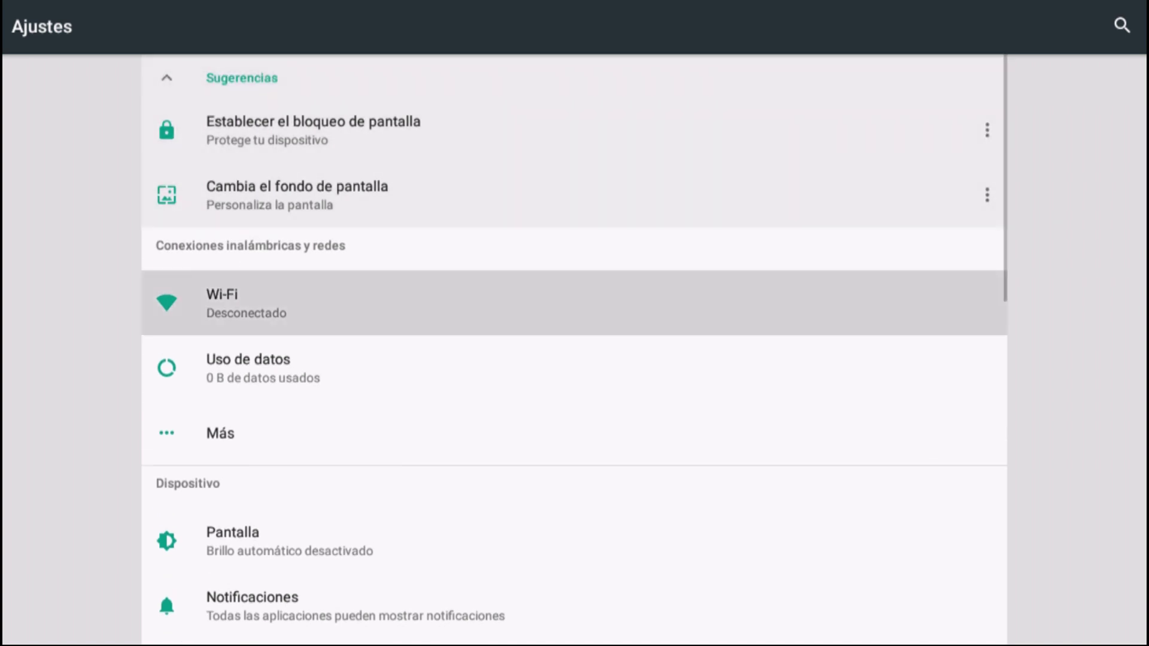
{"action": "key", "text": "Down"}
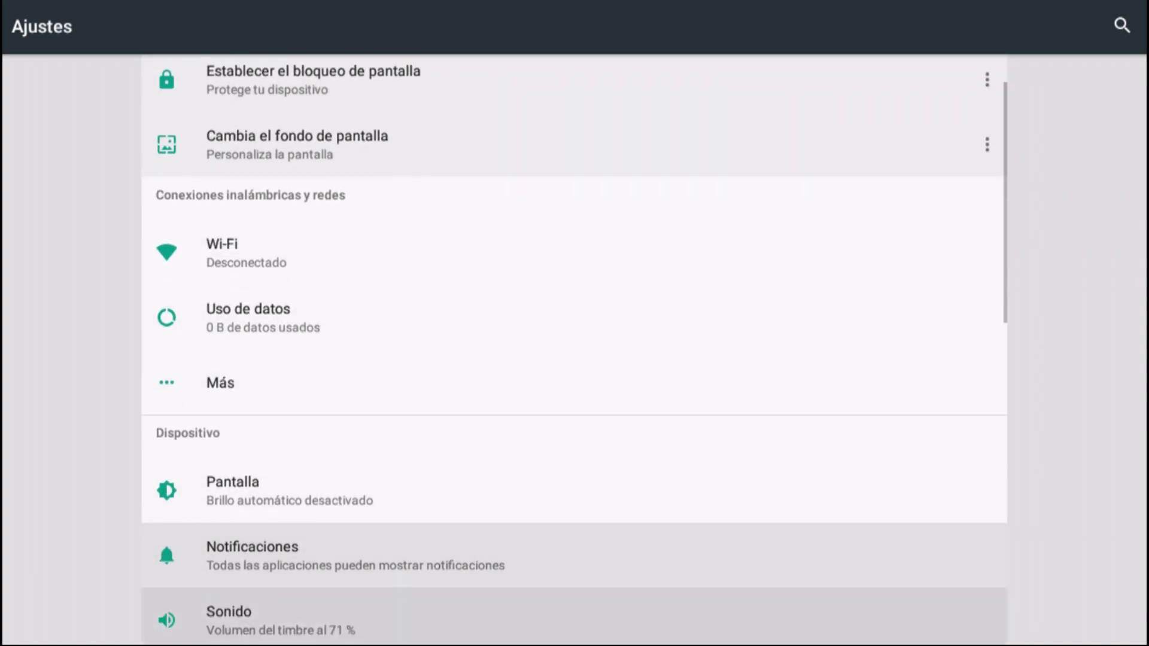
Step: View the Notificaciones app list and go back to the Sonido entry in the full settings
{"action": "key", "text": "Up"}
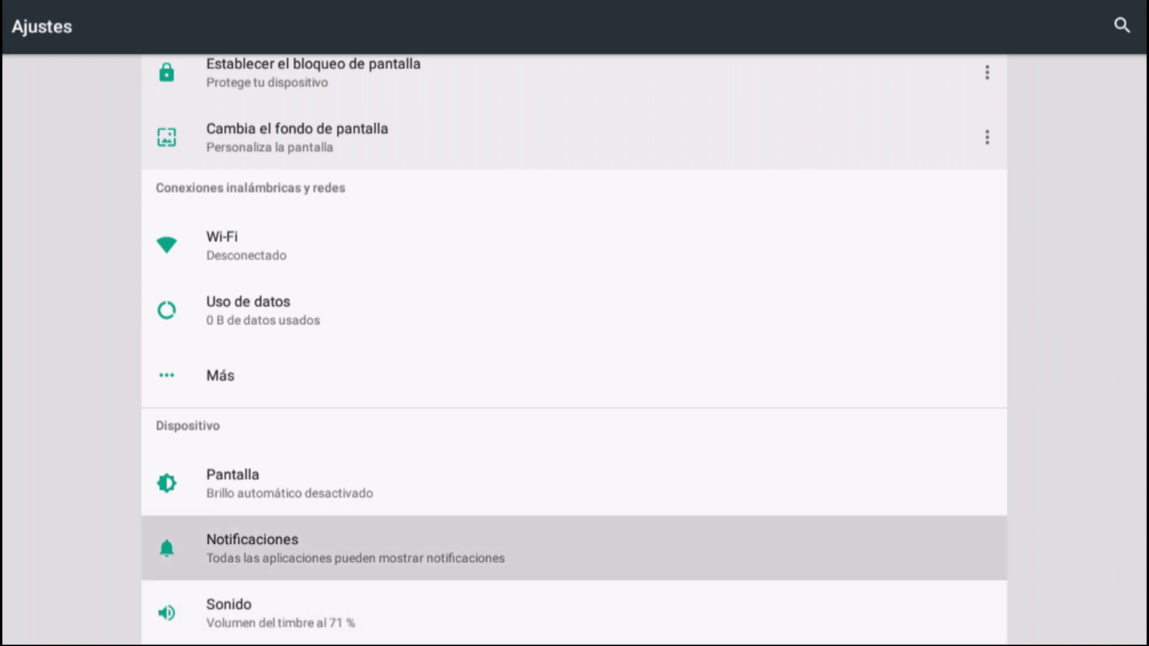
{"action": "key", "text": "Return"}
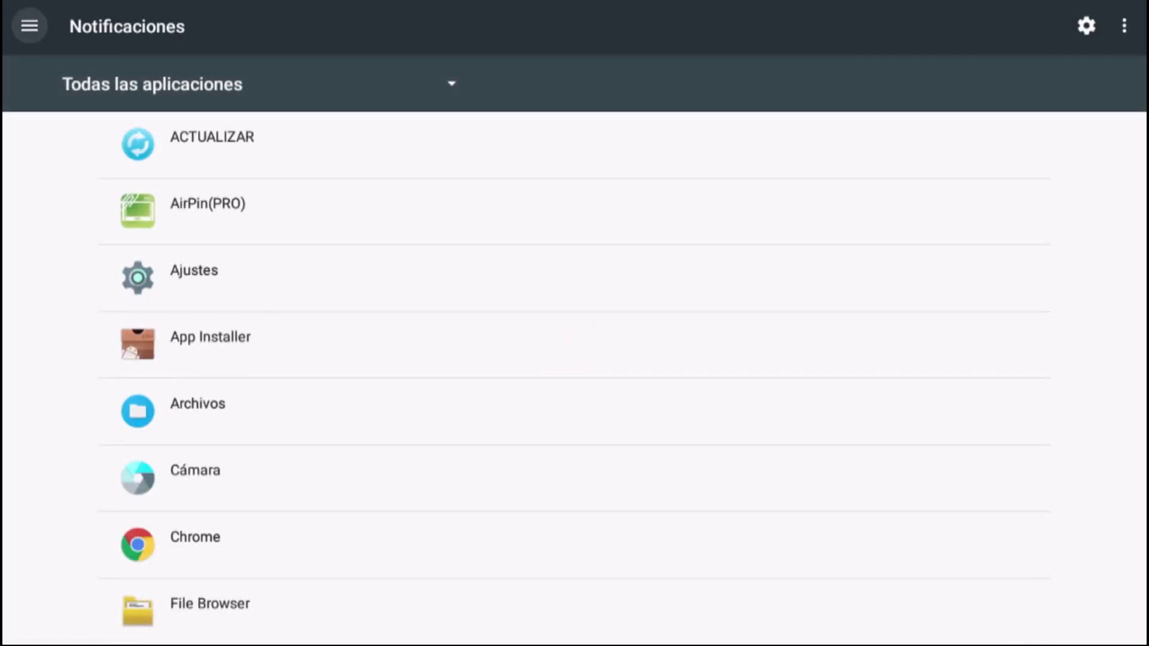
{"action": "key", "text": "Escape"}
{"action": "key", "text": "Down"}
{"action": "key", "text": "Down"}
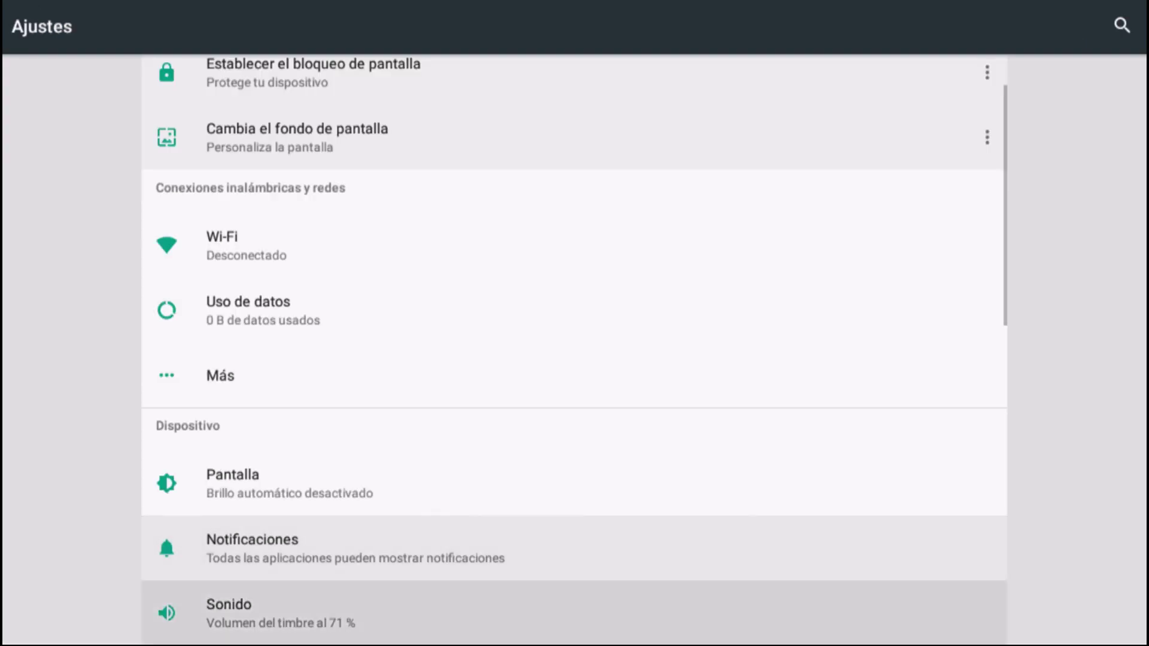
{"action": "key", "text": "Up"}
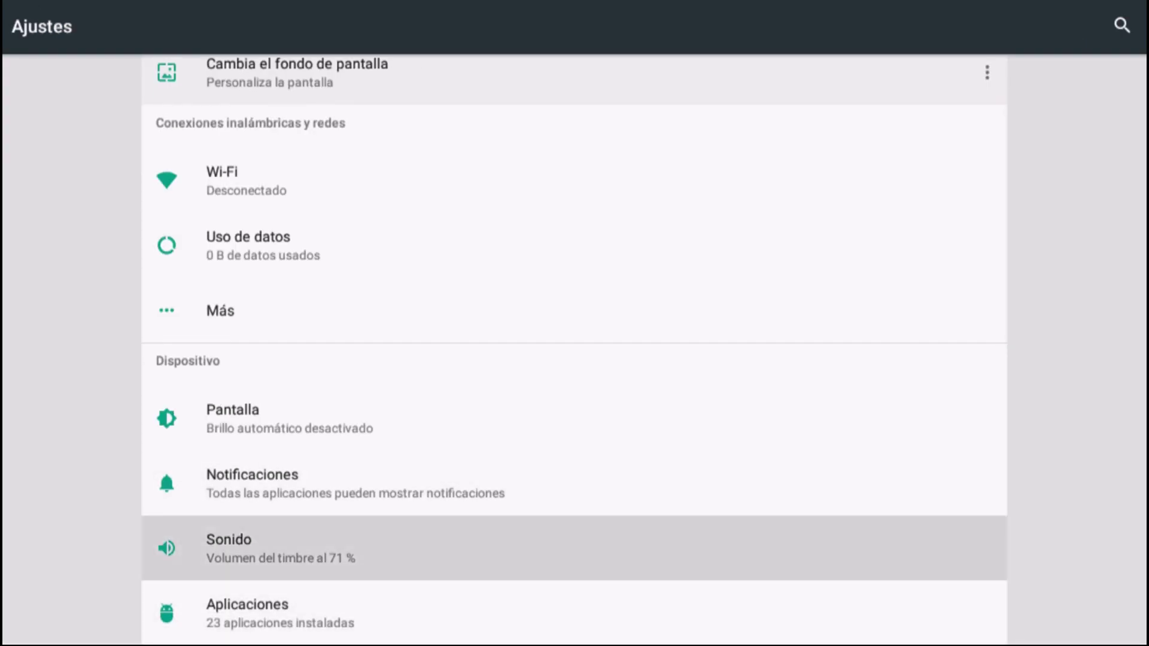
Step: Open Sonido, raise Volumen multimedia to its maximum, and return to the full settings list
{"action": "key", "text": "Return"}
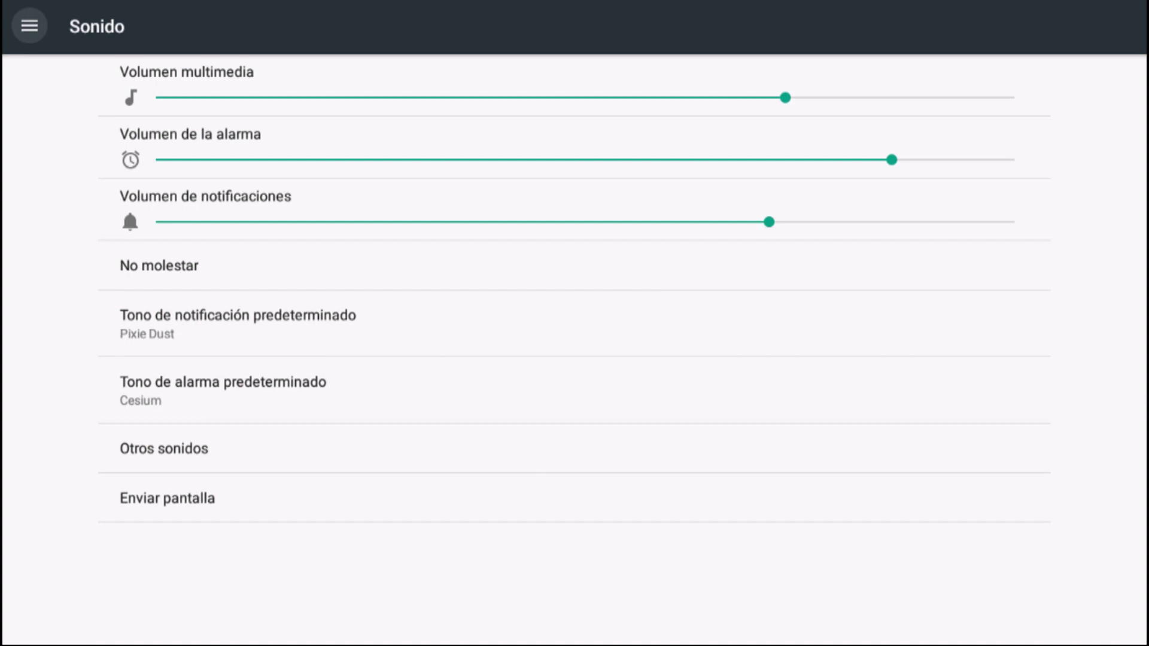
{"action": "key", "text": "Down"}
{"action": "key", "text": "Right"}
{"action": "key", "text": "Right"}
{"action": "key", "text": "Right"}
{"action": "key", "text": "Right"}
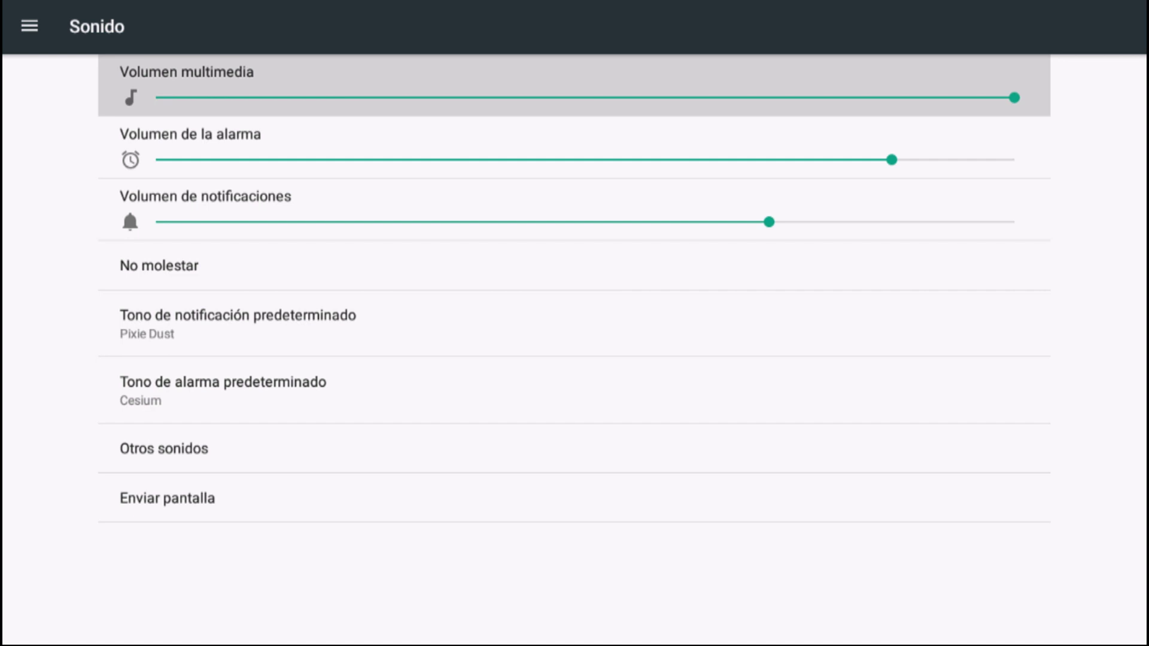
{"action": "key", "text": "Escape"}
Step: Look through the remaining Dispositivo entries in the full settings down to Cuentas in the Personal section
{"action": "key", "text": "Down"}
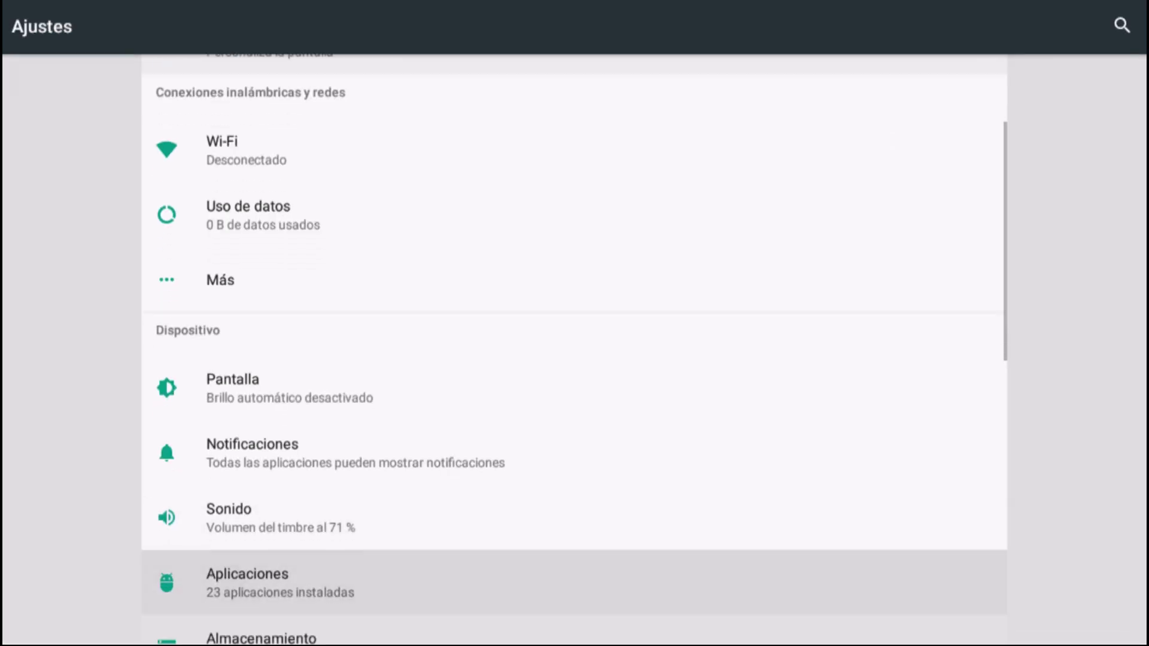
{"action": "key", "text": "Down"}
{"action": "key", "text": "Down"}
{"action": "key", "text": "Down"}
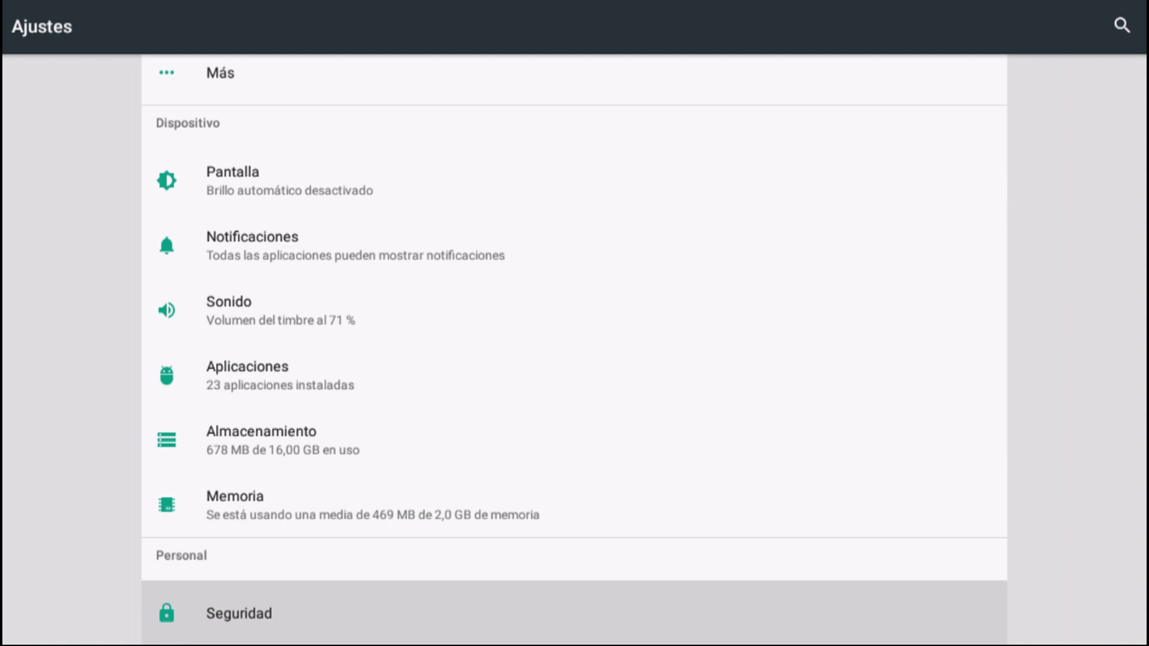
{"action": "key", "text": "Down"}
{"action": "key", "text": "Down"}
{"action": "key", "text": "Up"}
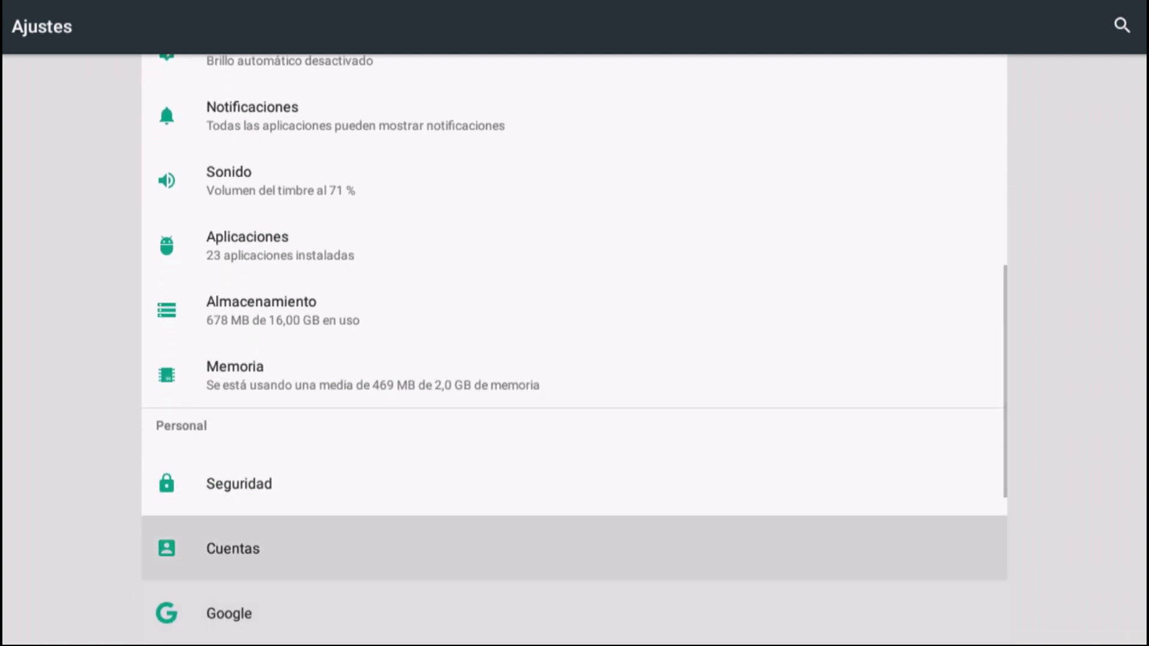
{"action": "key", "text": "Up"}
{"action": "key", "text": "Down"}
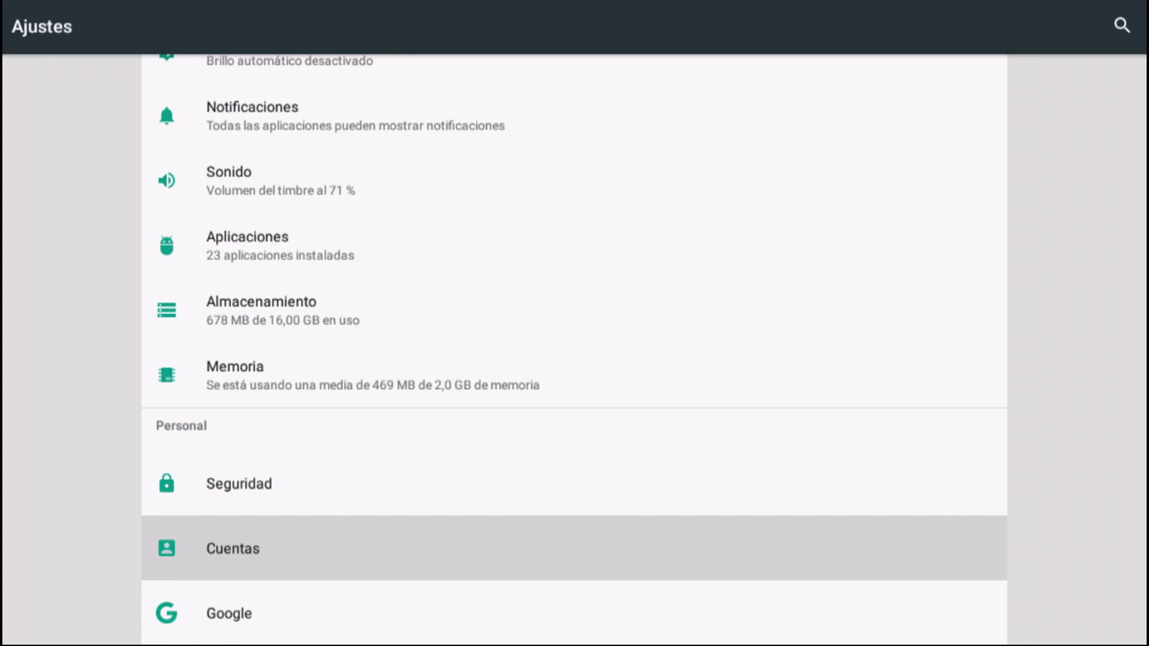
Step: Open Cuentas, view the account types offered under Añadir cuenta, and return to the full settings list
{"action": "key", "text": "Return"}
{"action": "key", "text": "Down"}
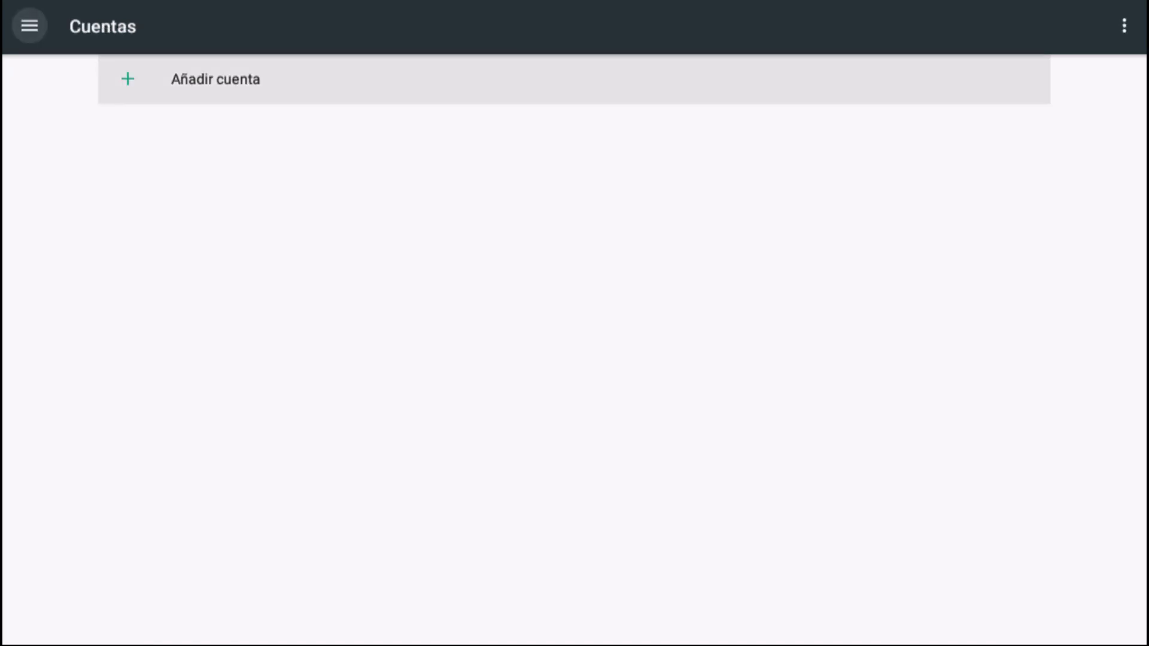
{"action": "key", "text": "Return"}
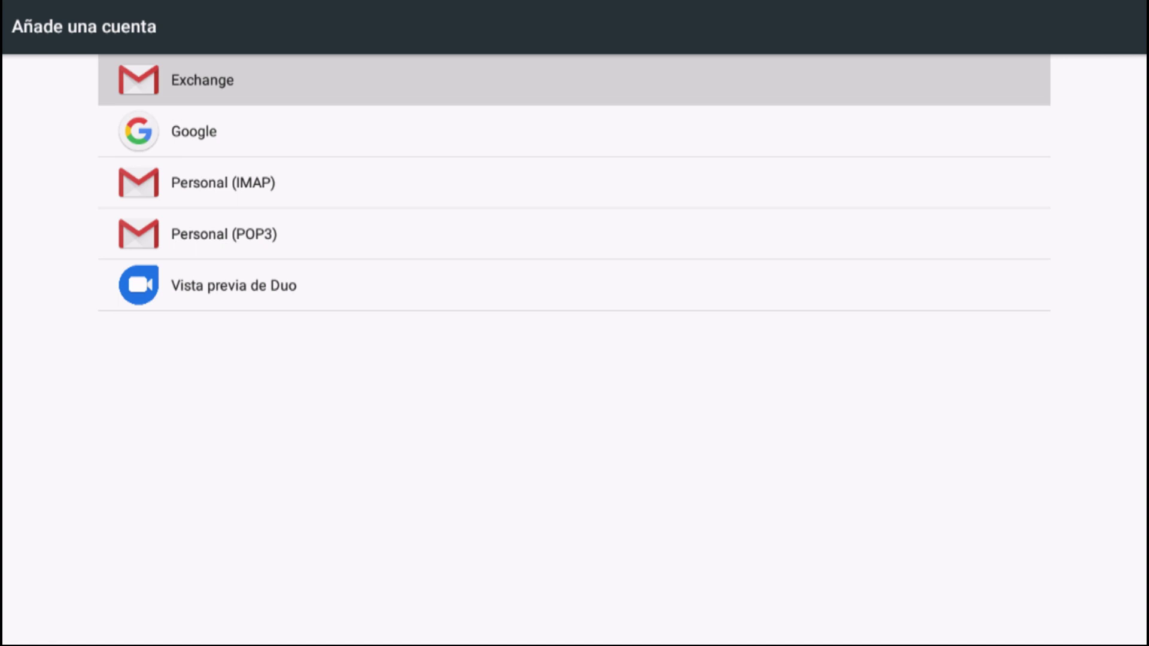
{"action": "key", "text": "Escape"}
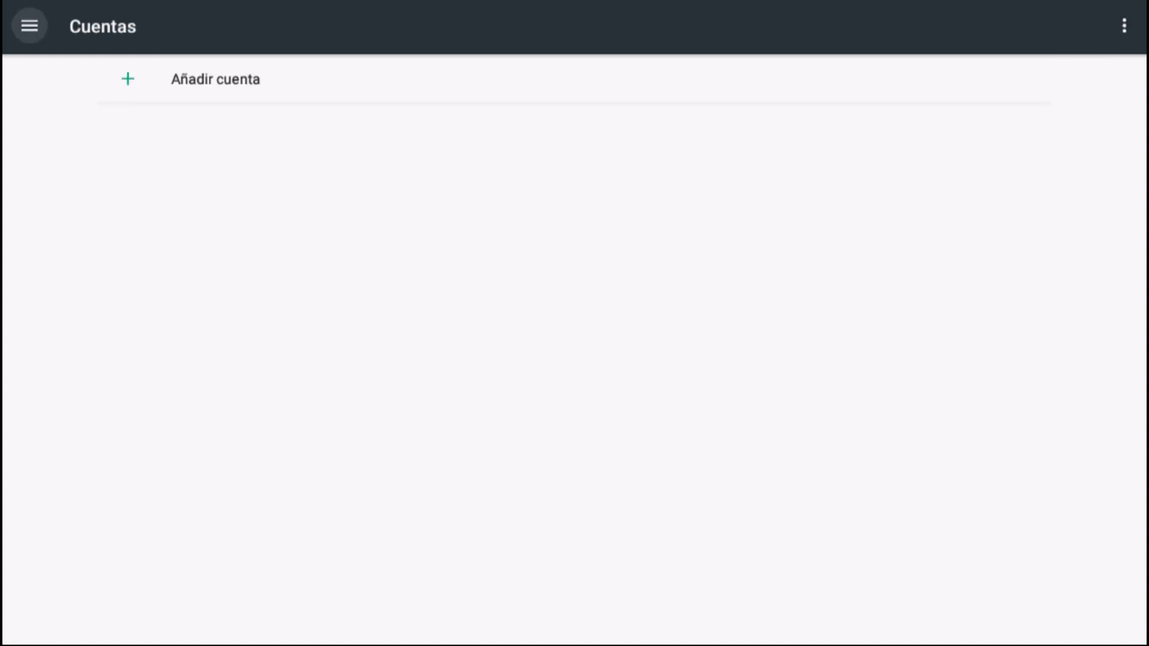
{"action": "key", "text": "Escape"}
Step: Open the Google settings, look through the Servicios list down to Seguridad, and return to the full settings list
{"action": "key", "text": "Down"}
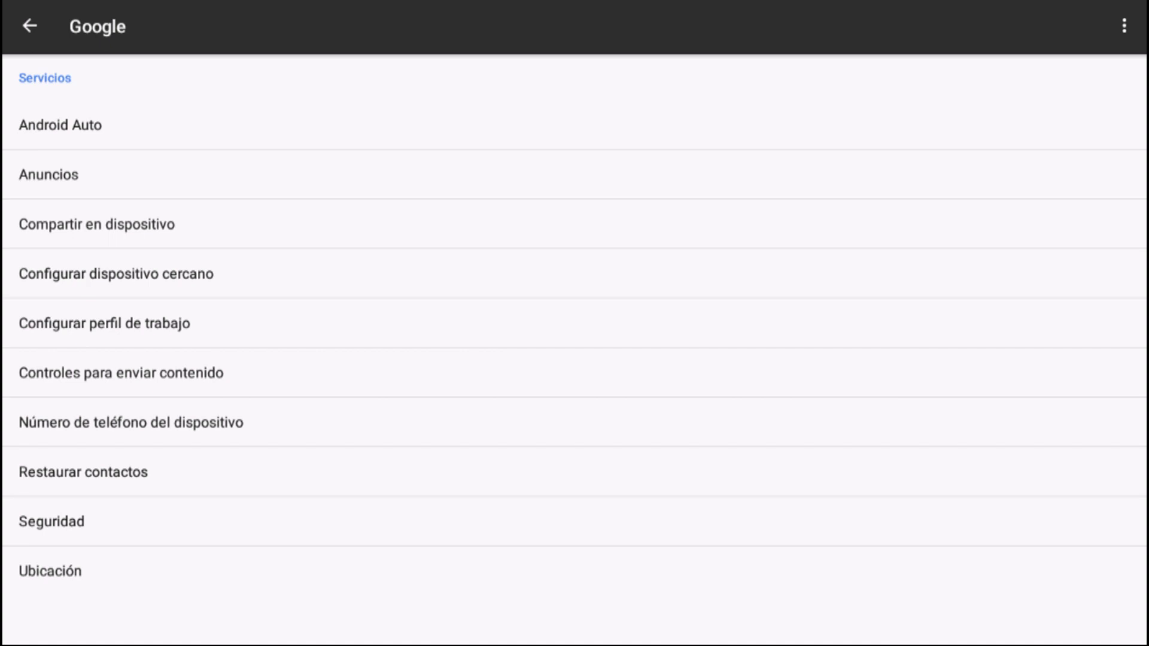
{"action": "key", "text": "Down"}
{"action": "key", "text": "Down"}
{"action": "key", "text": "Down"}
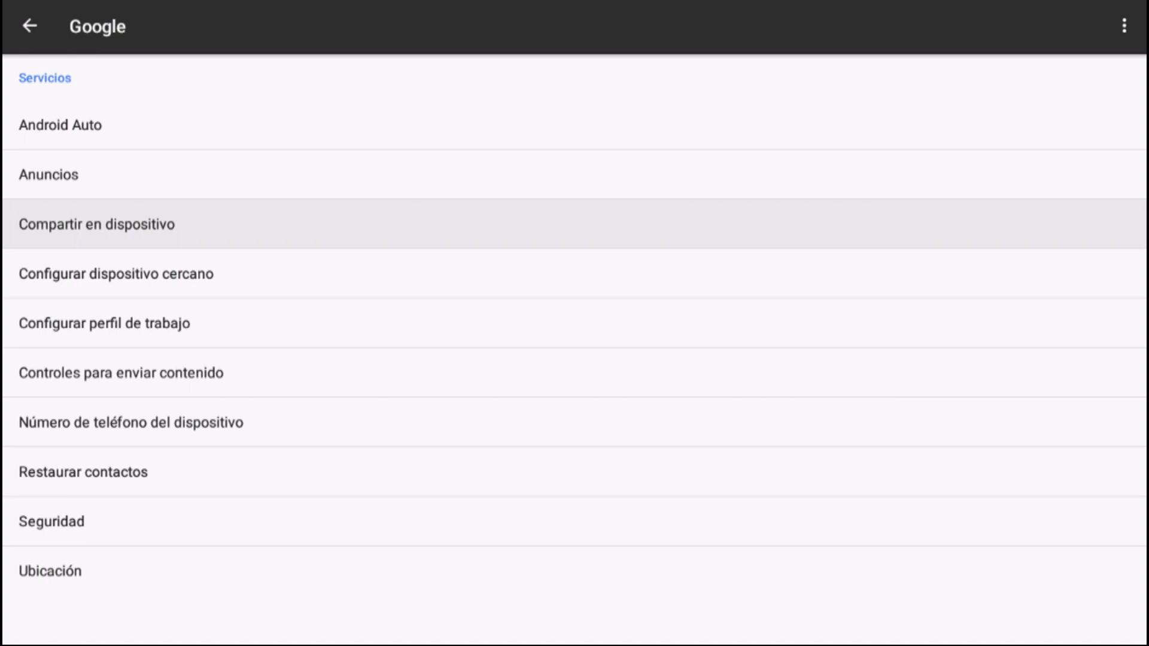
{"action": "key", "text": "Down"}
{"action": "key", "text": "Down"}
{"action": "key", "text": "Down"}
{"action": "key", "text": "Down"}
{"action": "key", "text": "Down"}
{"action": "key", "text": "Down"}
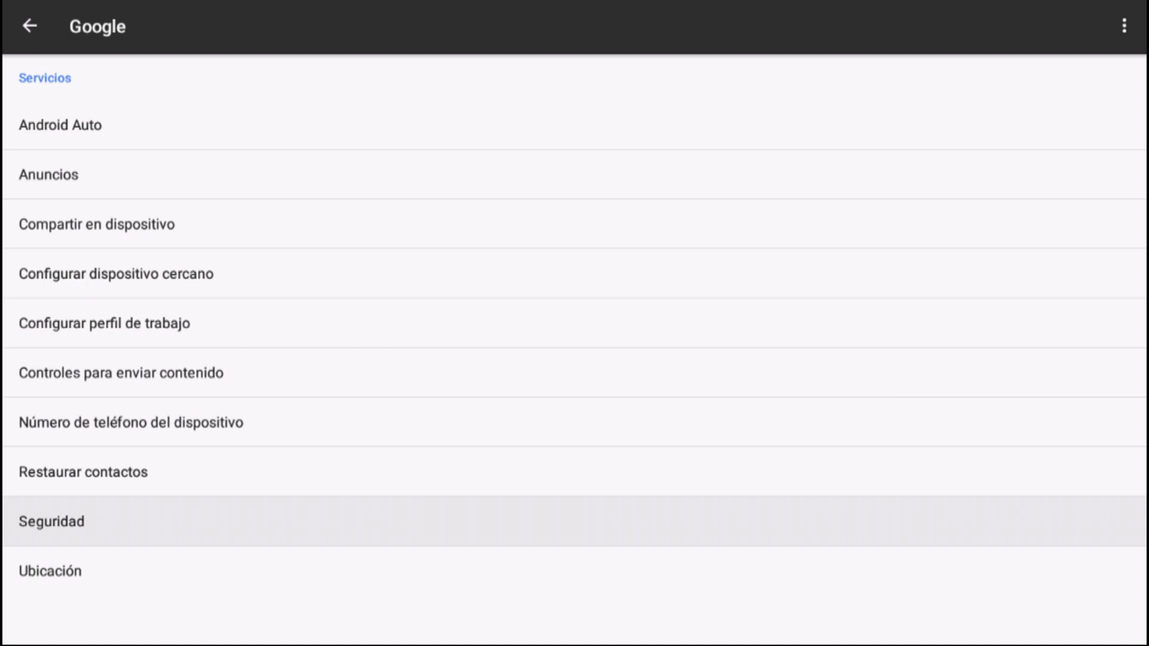
{"action": "key", "text": "Escape"}
Step: Look through the rest of the Personal section and the Sistema section down to Información del teléfono
{"action": "key", "text": "Down"}
{"action": "key", "text": "Down"}
{"action": "key", "text": "Down"}
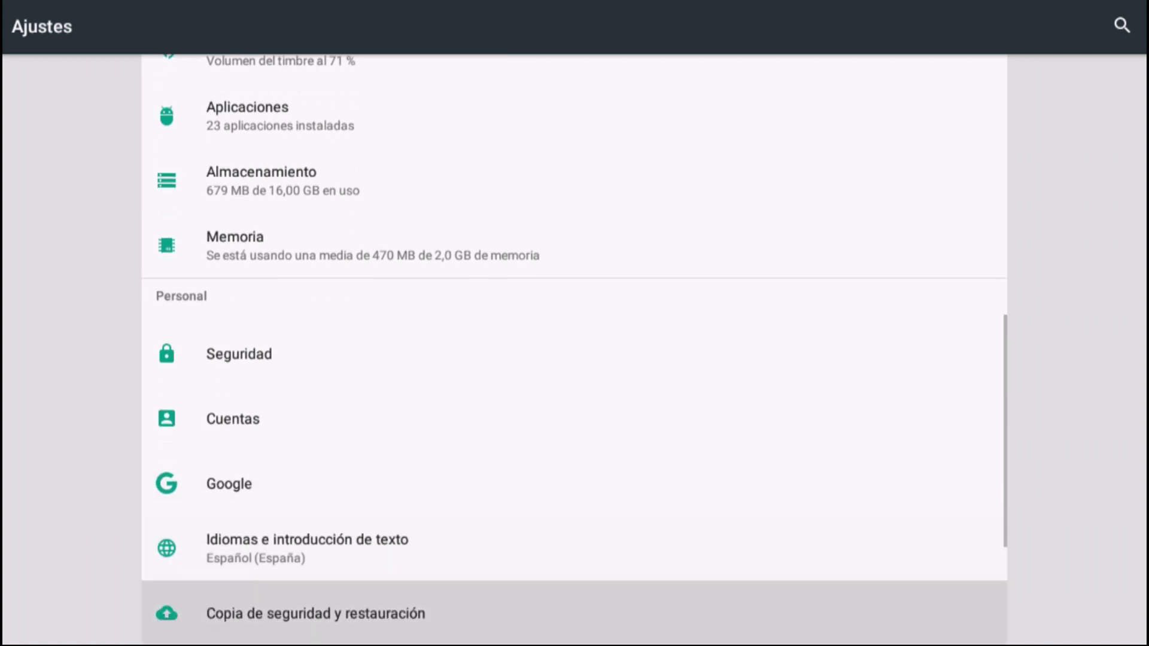
{"action": "key", "text": "Down"}
{"action": "key", "text": "Down"}
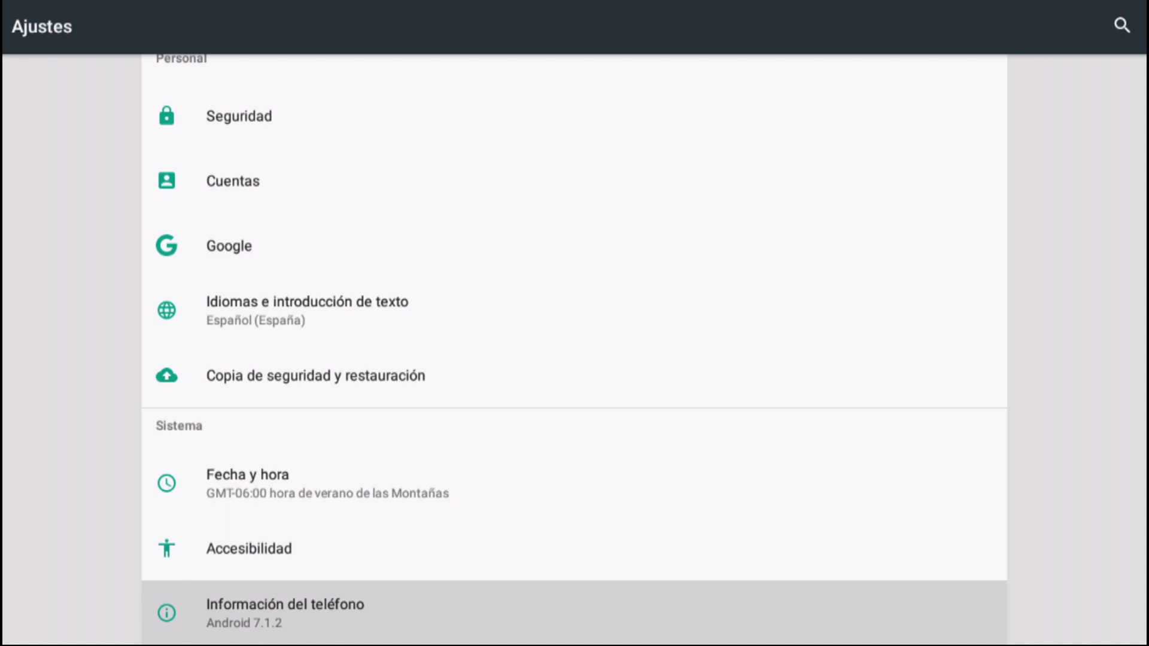
Step: Go back up through the full settings list and exit to the home screen
{"action": "key", "text": "Up"}
{"action": "key", "text": "Up"}
{"action": "key", "text": "Up"}
{"action": "key", "text": "Up"}
{"action": "key", "text": "Up"}
{"action": "key", "text": "Up"}
{"action": "key", "text": "Up"}
{"action": "key", "text": "Up"}
{"action": "key", "text": "Up"}
{"action": "key", "text": "Up"}
{"action": "key", "text": "Up"}
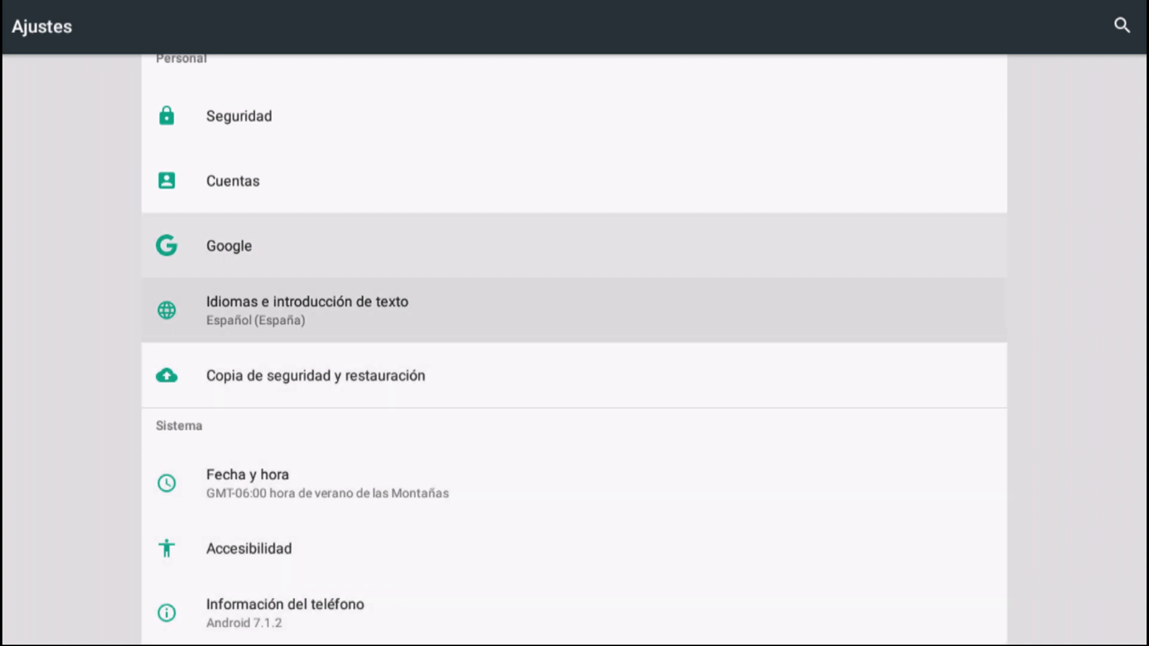
{"action": "key", "text": "Up"}
{"action": "key", "text": "Up"}
{"action": "key", "text": "Escape"}
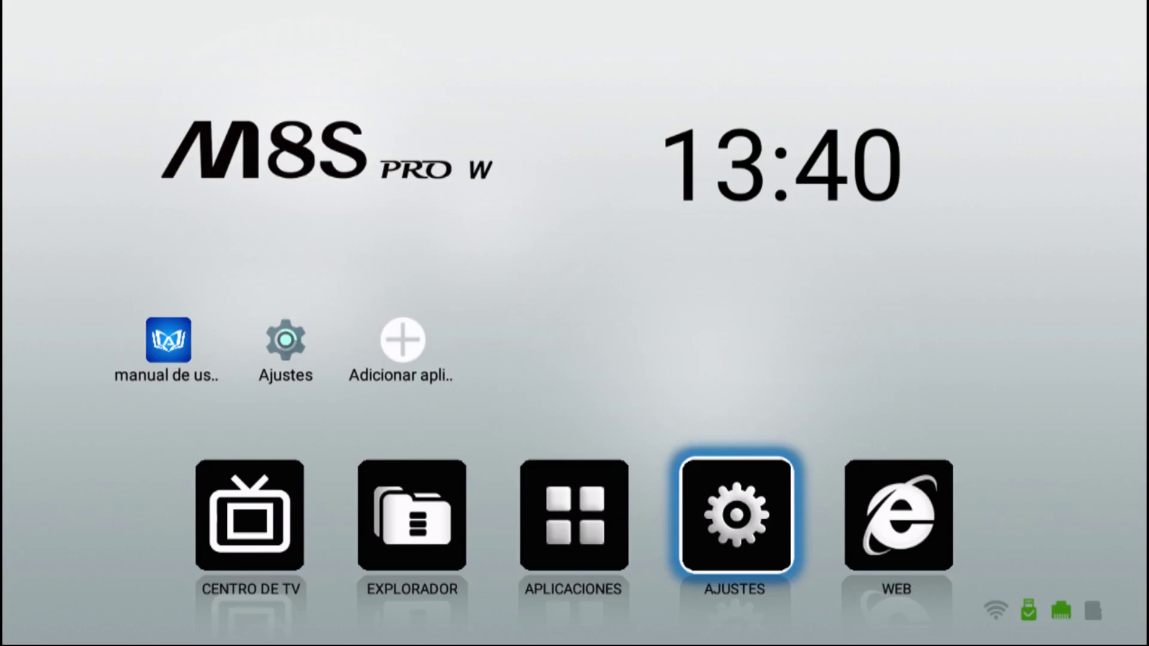
Step: Open APLICACIONES from the home screen and look through the installed apps to Reproductor MX
{"action": "key", "text": "Left"}
{"action": "key", "text": "Left"}
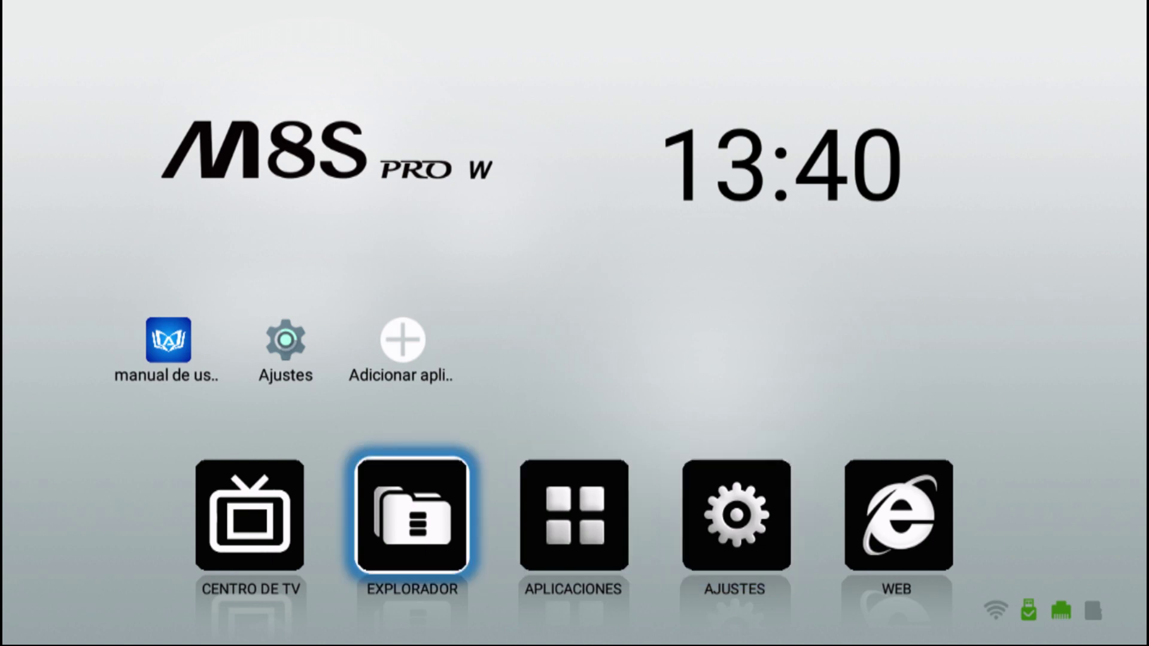
{"action": "key", "text": "Right"}
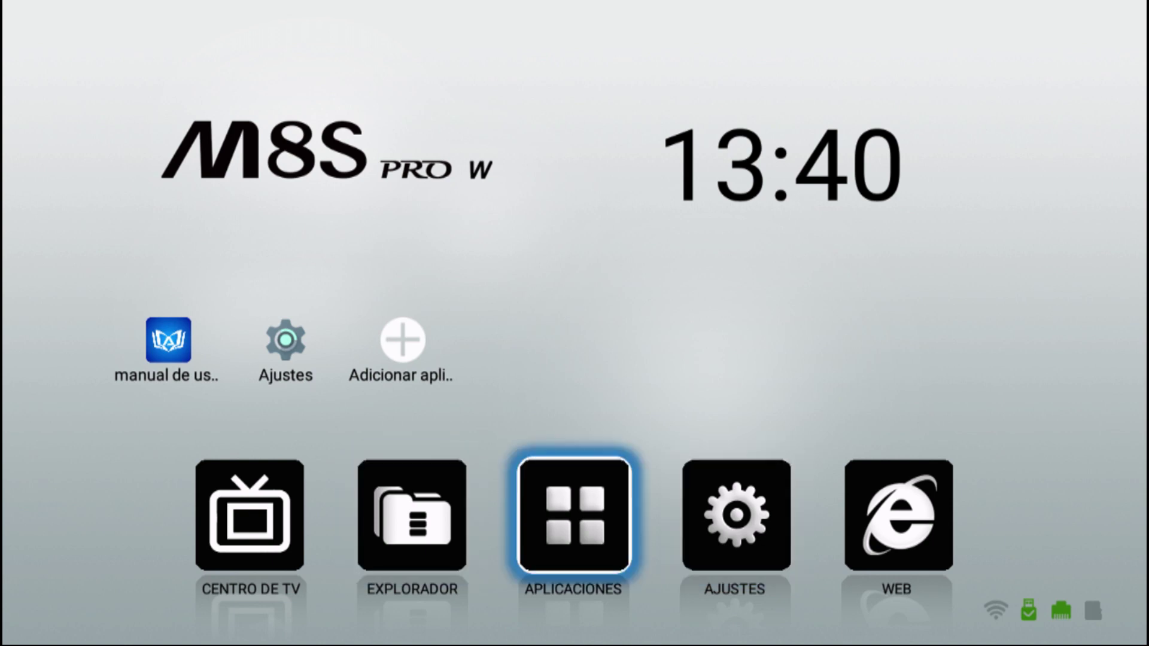
{"action": "key", "text": "Return"}
{"action": "key", "text": "Right"}
{"action": "key", "text": "Right"}
{"action": "key", "text": "Right"}
{"action": "key", "text": "Right"}
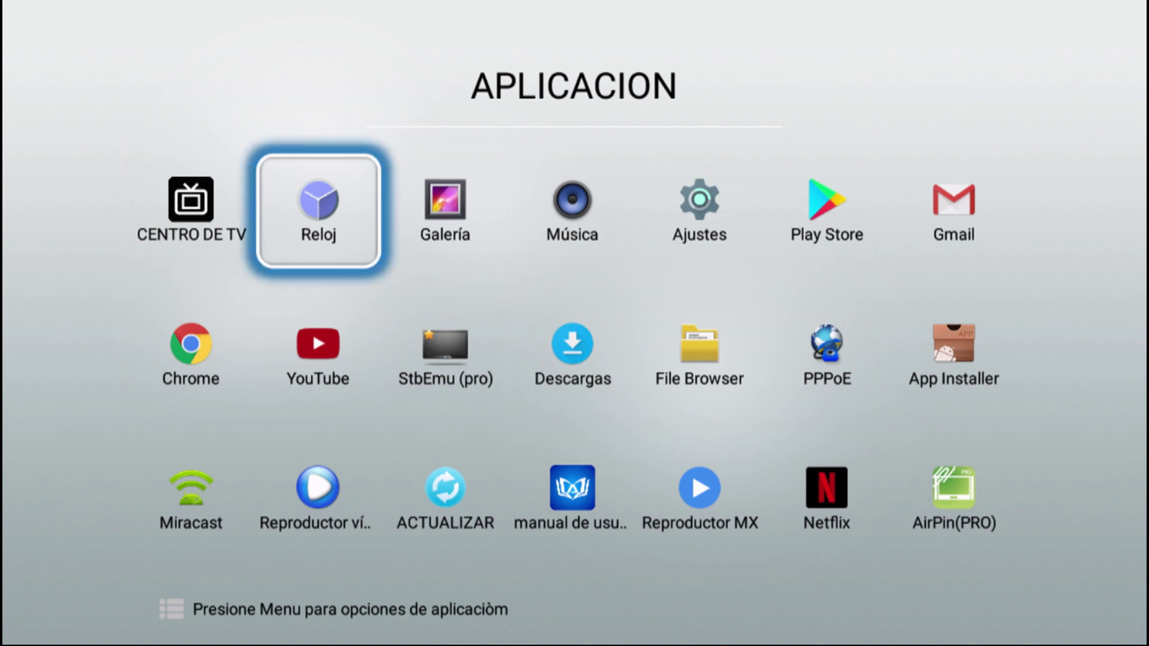
{"action": "key", "text": "Down"}
{"action": "key", "text": "Down"}
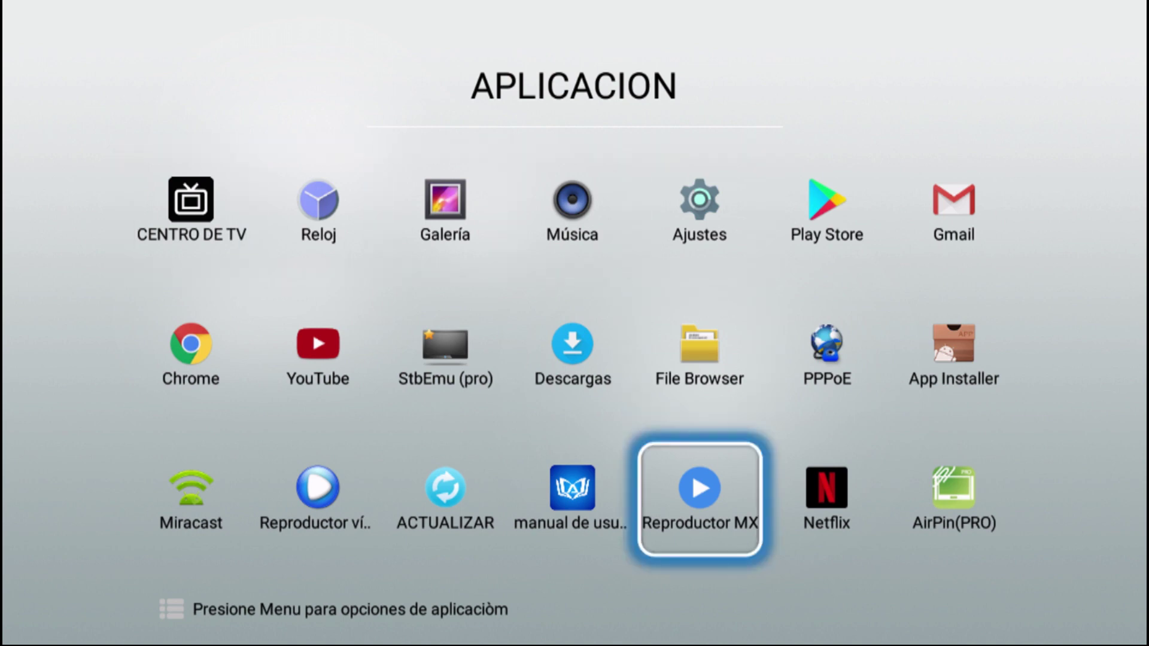
Step: Open the ACTUALIZAR app from the APLICACION grid and return to the home screen
{"action": "key", "text": "Left"}
{"action": "key", "text": "Left"}
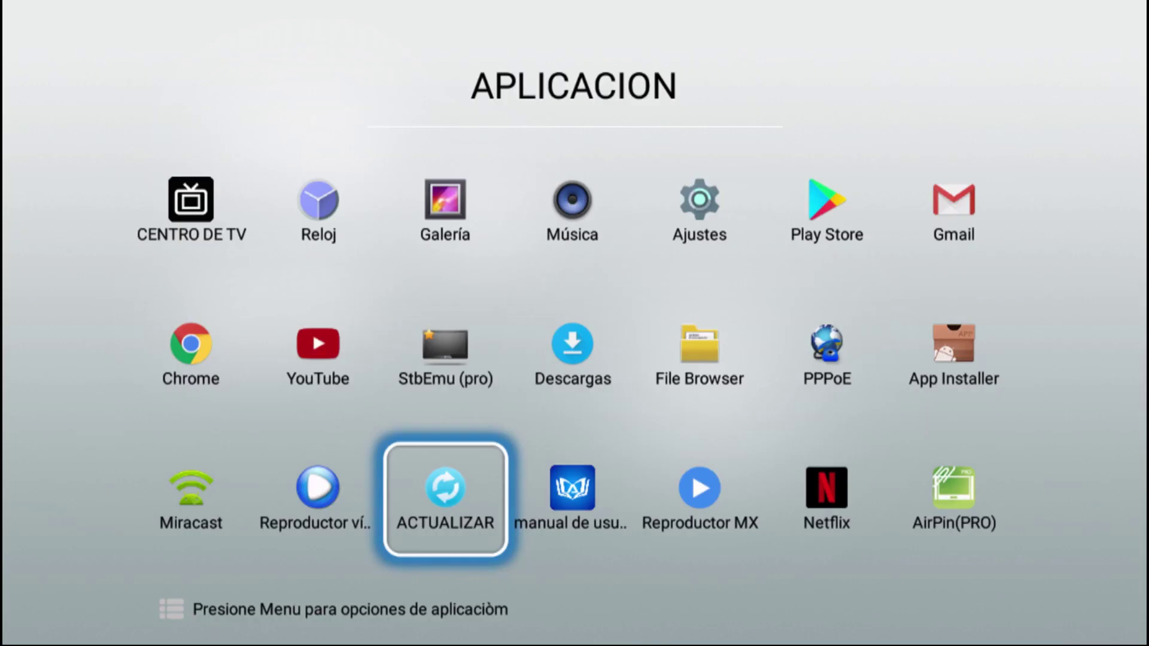
{"action": "key", "text": "Up"}
{"action": "key", "text": "Down"}
{"action": "key", "text": "Return"}
{"action": "key", "text": "Down"}
{"action": "key", "text": "Home"}
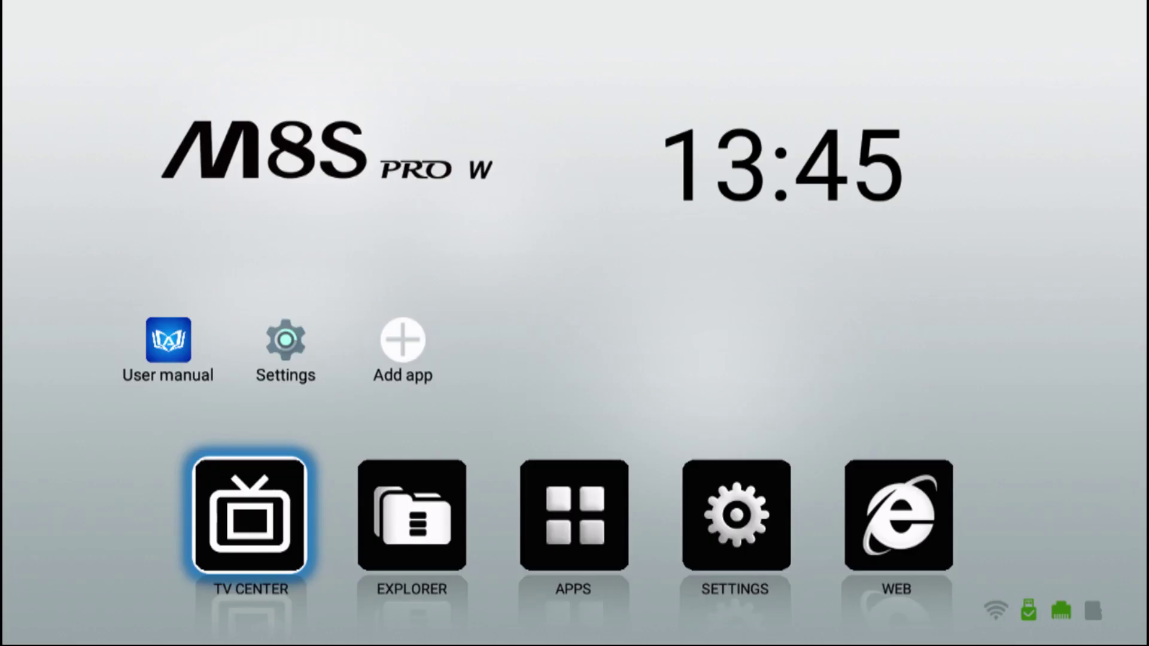
Step: Go into APPS, install the TVCenter application with the requested USB storage access, and finish the installation
{"action": "key", "text": "Right"}
{"action": "key", "text": "Right"}
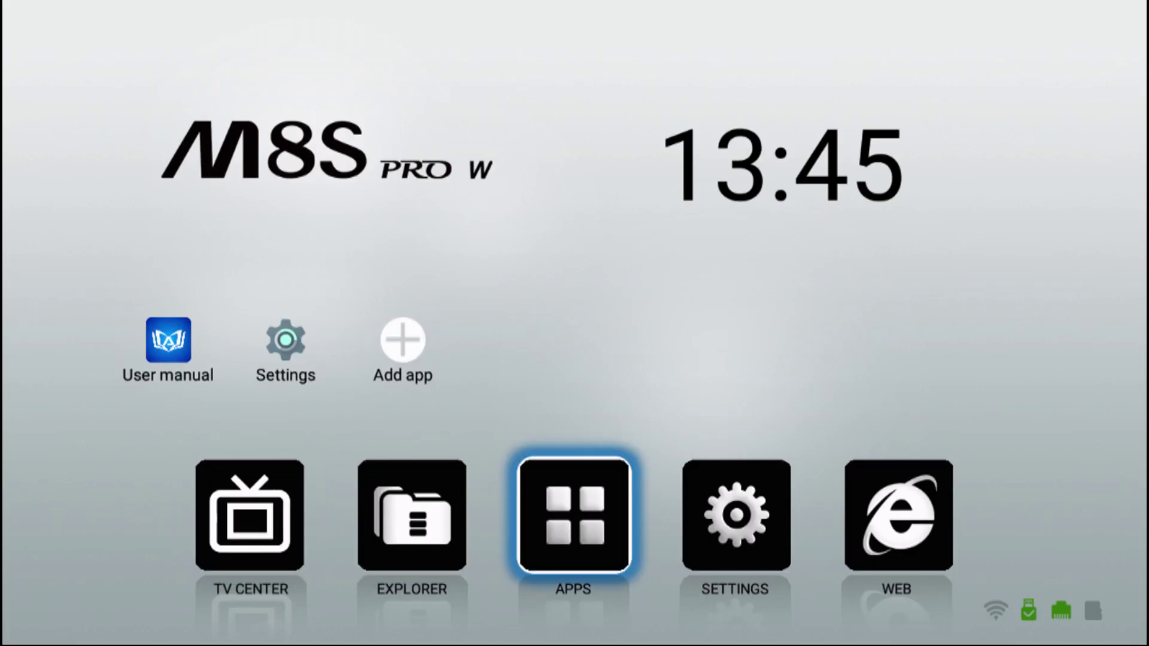
{"action": "key", "text": "Return"}
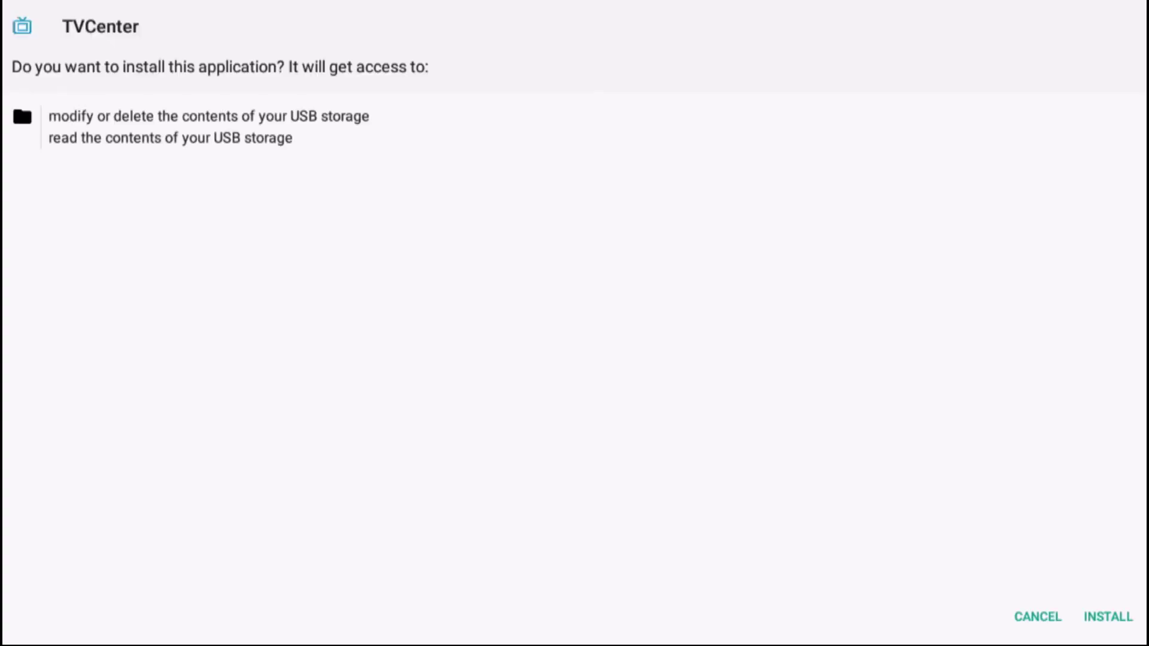
{"action": "key", "text": "Down"}
{"action": "key", "text": "Right"}
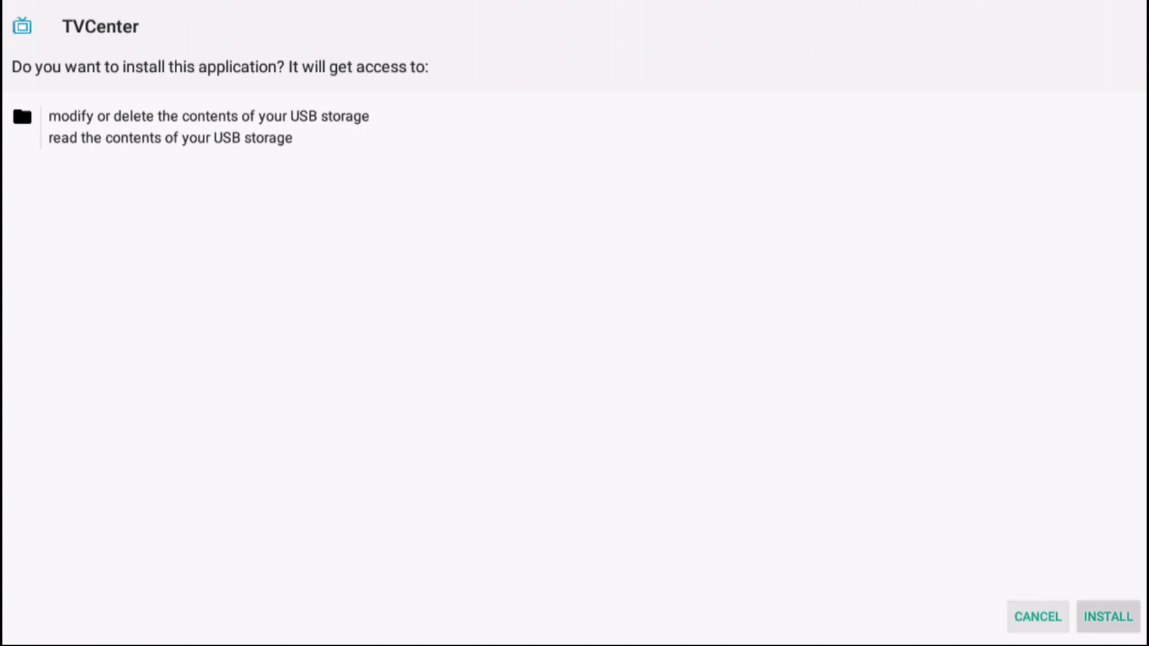
{"action": "key", "text": "Return"}
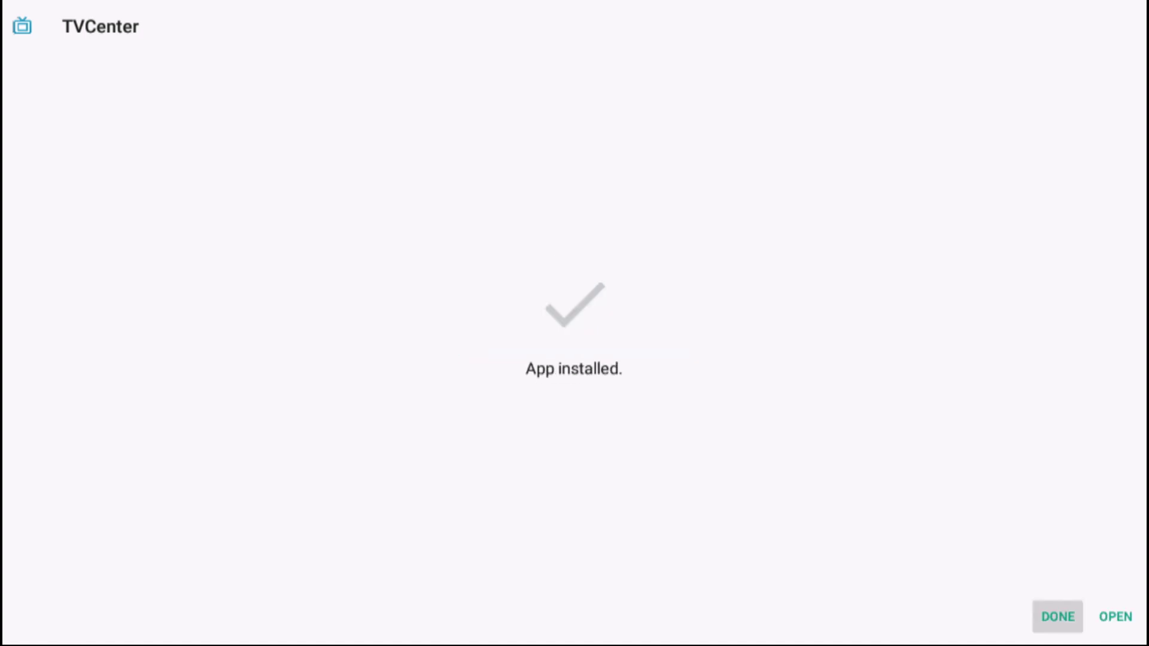
{"action": "key", "text": "Return"}
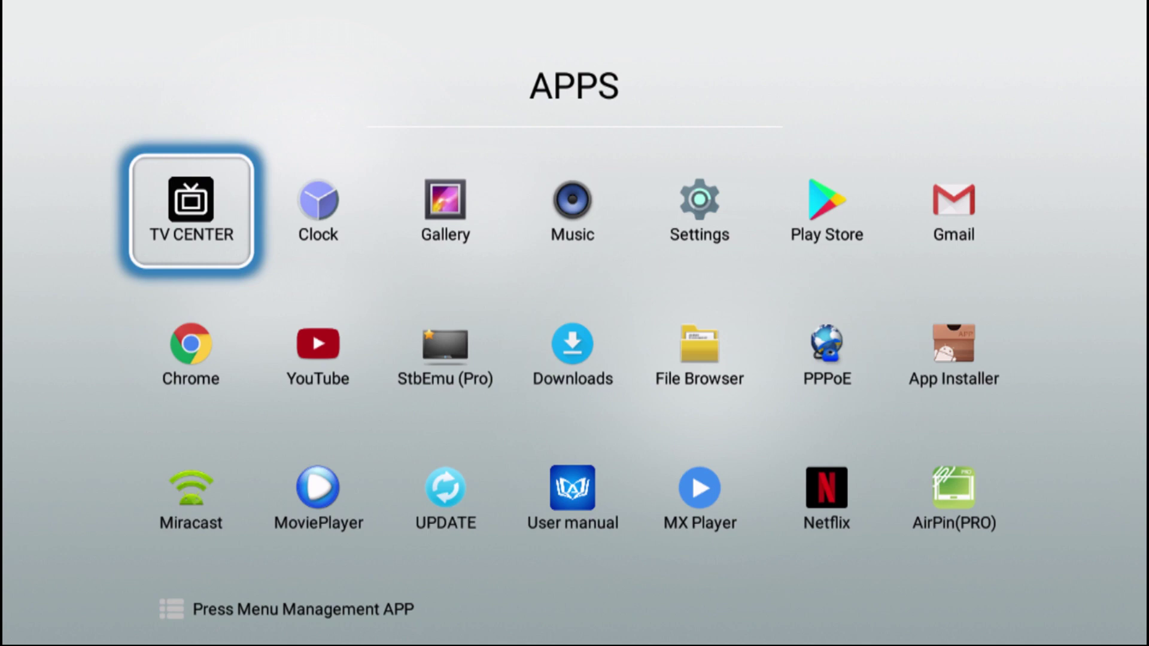
Step: Leave the APPS grid and launch TV CENTER from the home screen
{"action": "key", "text": "Escape"}
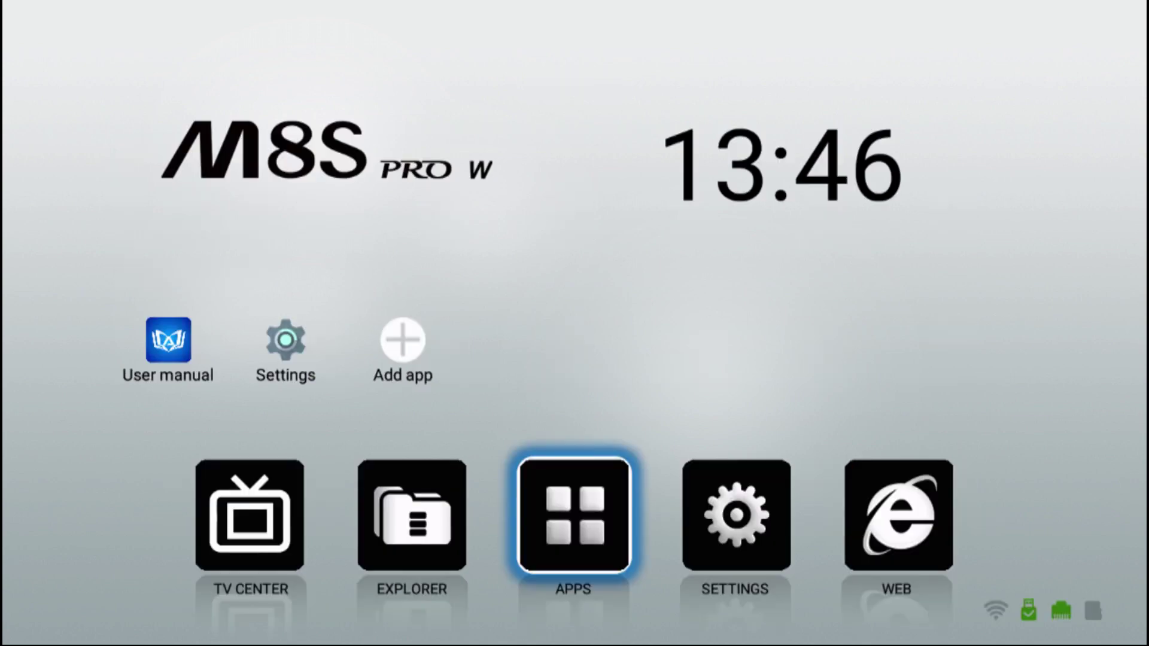
{"action": "key", "text": "Left"}
{"action": "key", "text": "Left"}
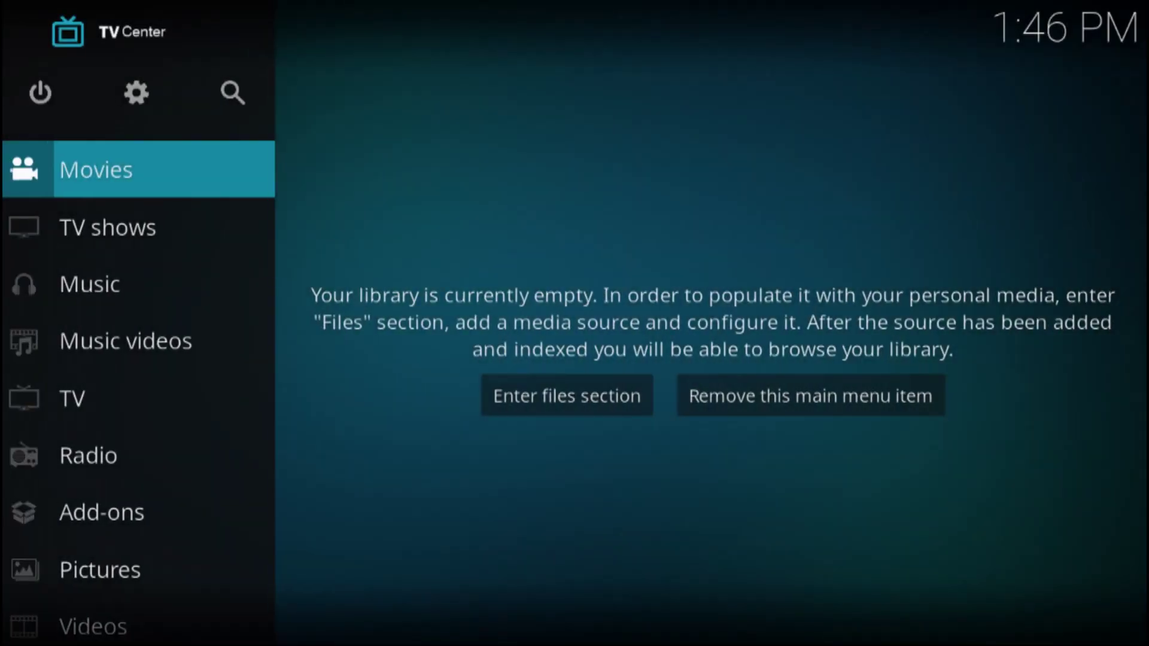
Step: Look through the TV Center main menu from Movies down to the Add-ons section
{"action": "key", "text": "Down"}
{"action": "key", "text": "Down"}
{"action": "key", "text": "Down"}
{"action": "key", "text": "Down"}
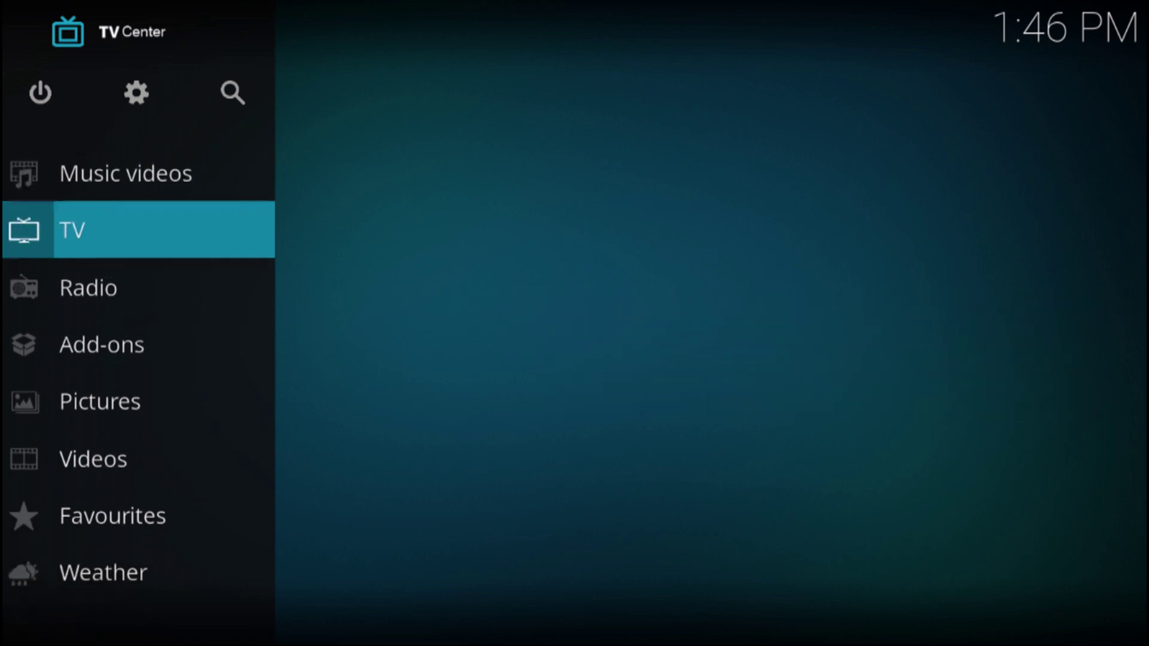
{"action": "key", "text": "Down"}
{"action": "key", "text": "Down"}
{"action": "key", "text": "Down"}
{"action": "key", "text": "Up"}
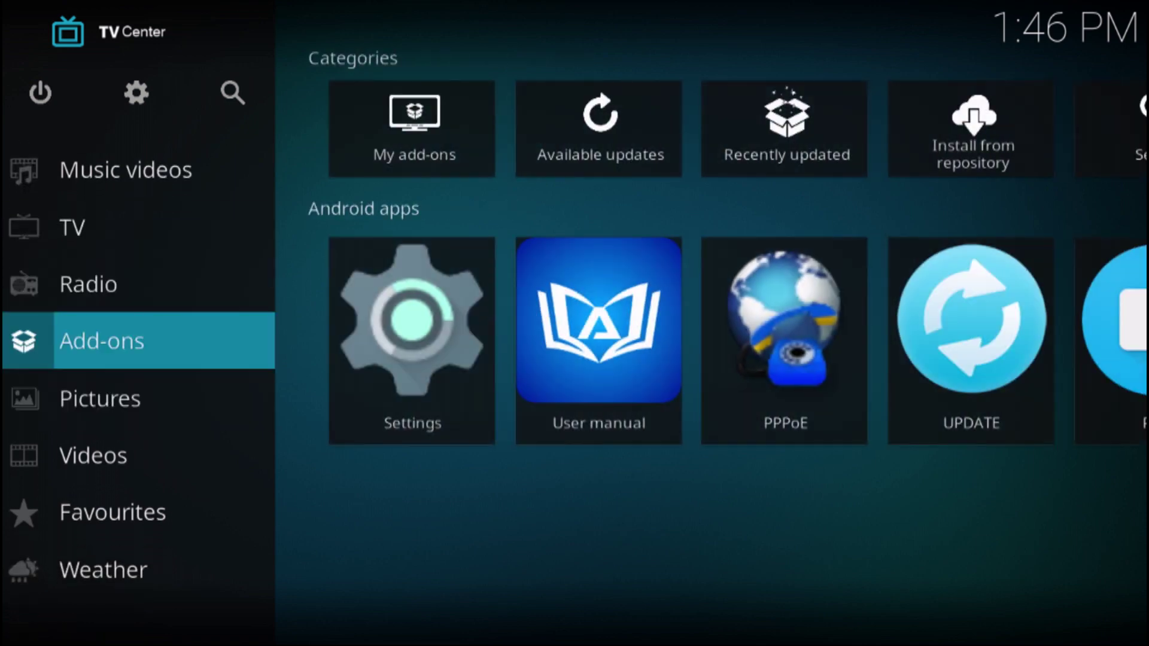
{"action": "key", "text": "Up"}
{"action": "key", "text": "Down"}
Step: Look through the Add-ons categories and the Android apps as far as AirPin(PRO), and go back toward the main menu
{"action": "key", "text": "Right"}
{"action": "key", "text": "Right"}
{"action": "key", "text": "Right"}
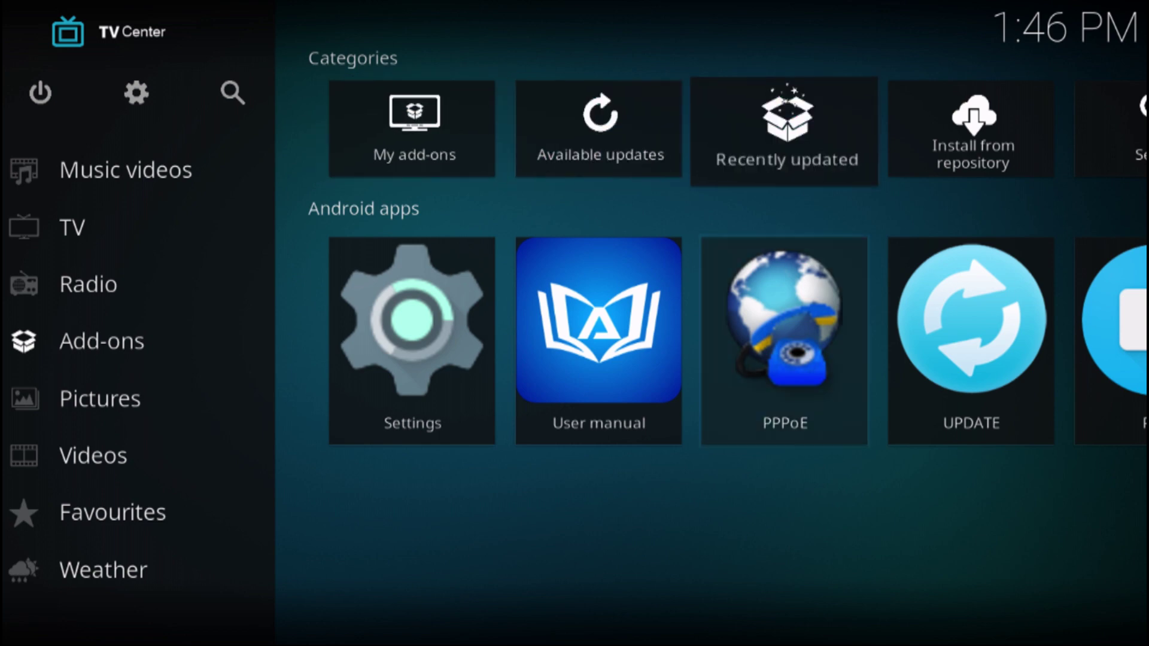
{"action": "key", "text": "Down"}
{"action": "key", "text": "Right"}
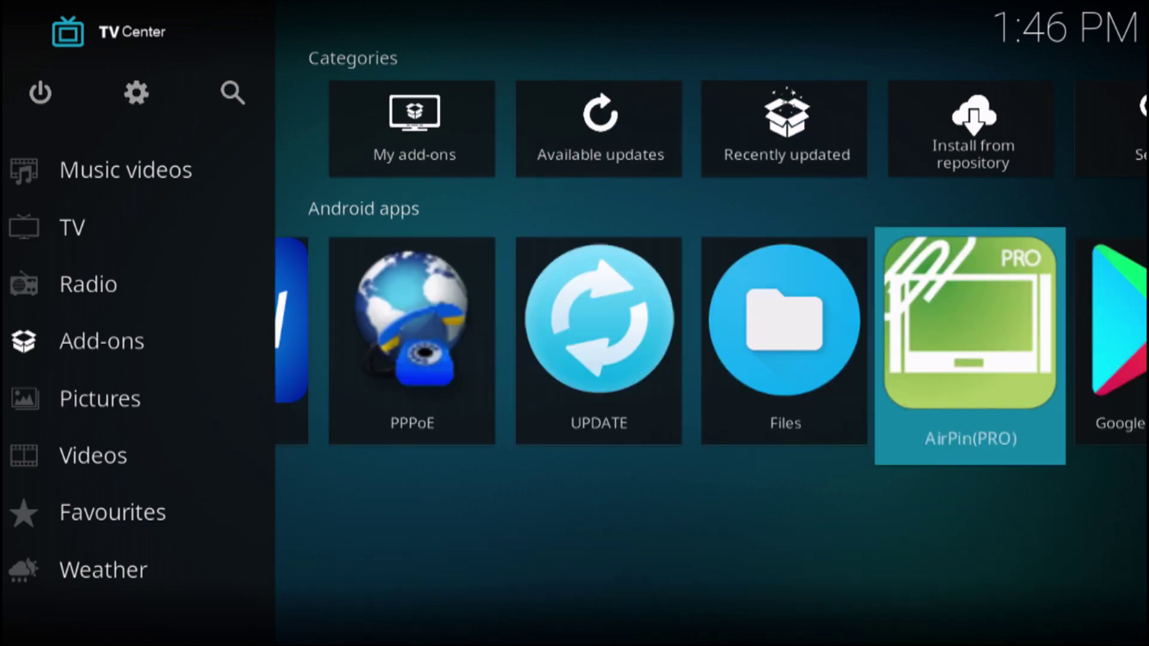
{"action": "key", "text": "Left"}
{"action": "key", "text": "Left"}
{"action": "key", "text": "Left"}
{"action": "key", "text": "Left"}
{"action": "key", "text": "Left"}
{"action": "key", "text": "Left"}
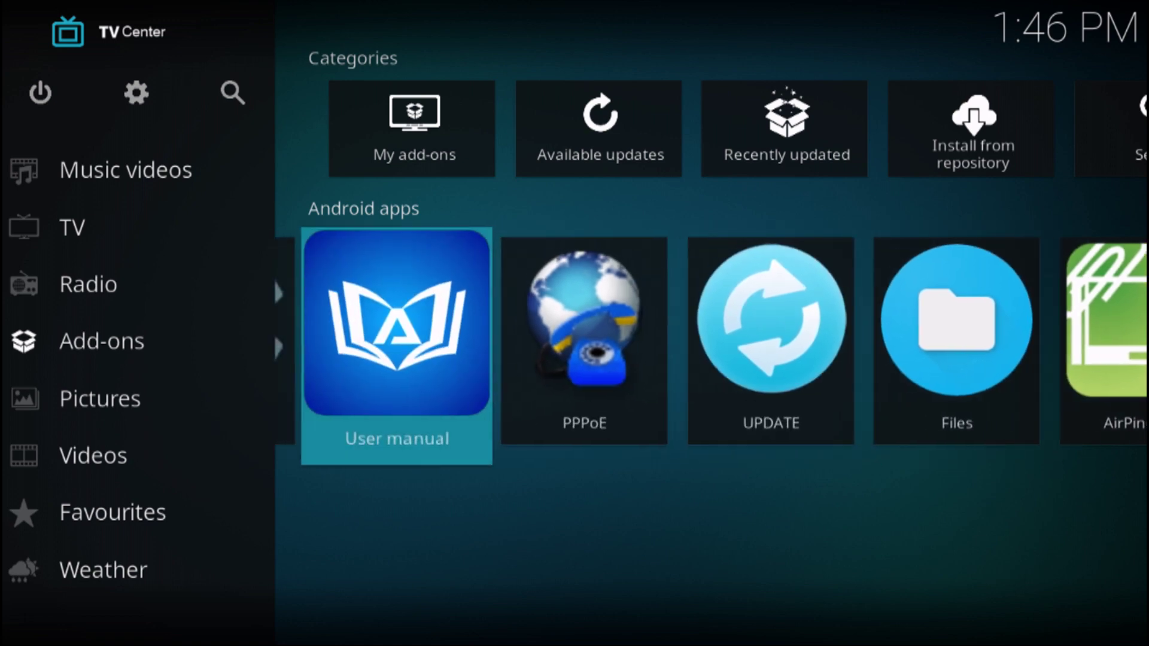
Step: Go back up the TV Center main menu from Add-ons to the TV section
{"action": "key", "text": "Up"}
{"action": "key", "text": "Up"}
{"action": "key", "text": "Up"}
{"action": "key", "text": "Up"}
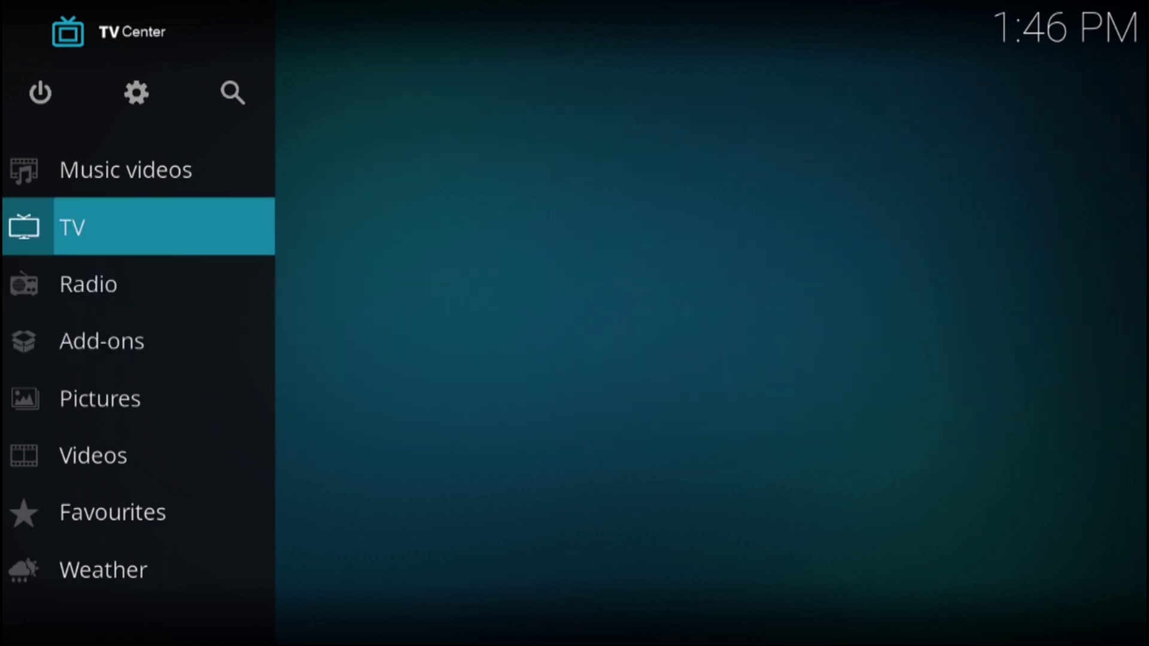